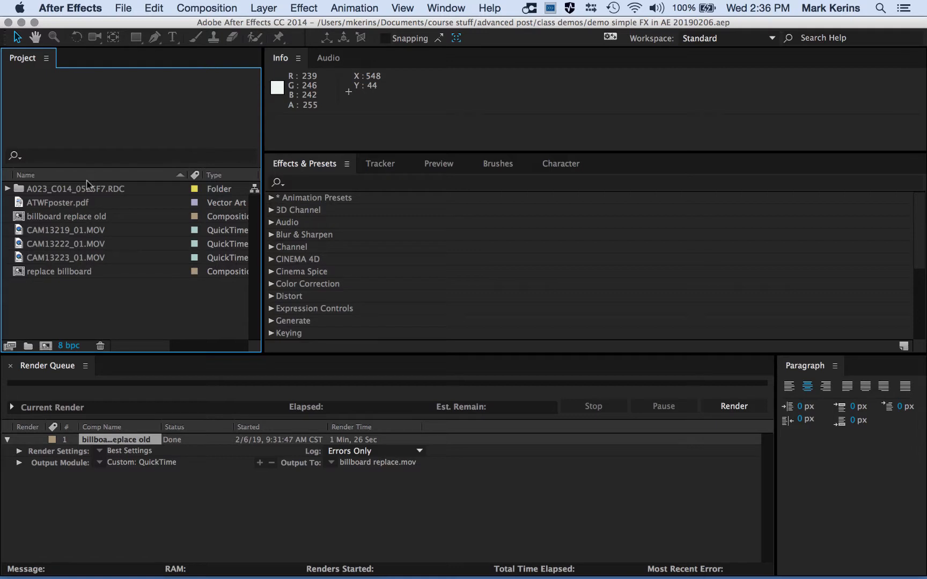
Create a new composition from A023_C014_0525F7_001.R3D in the A023_C014_0525F7.RDC folder and show its whole frame at 25%
left_click(20, 191)
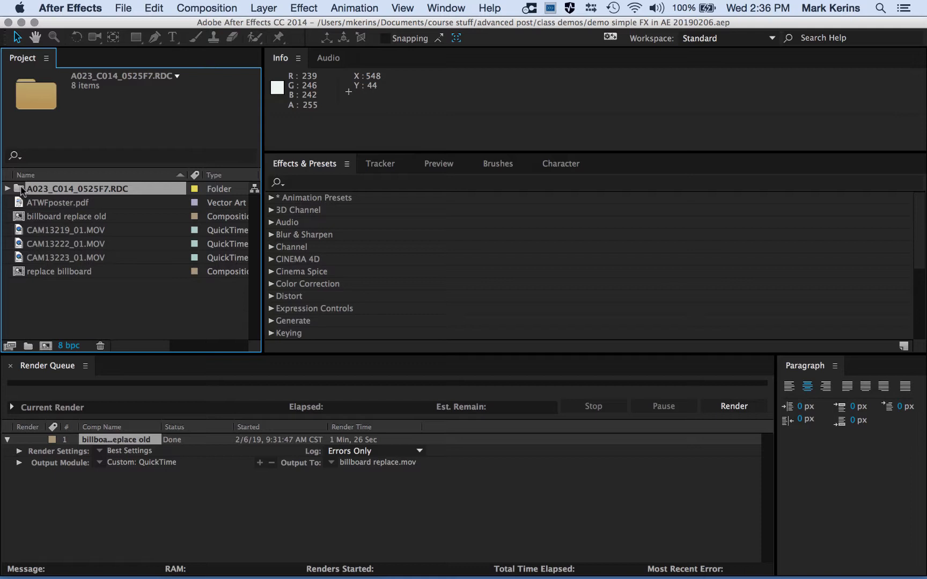
left_click(7, 188)
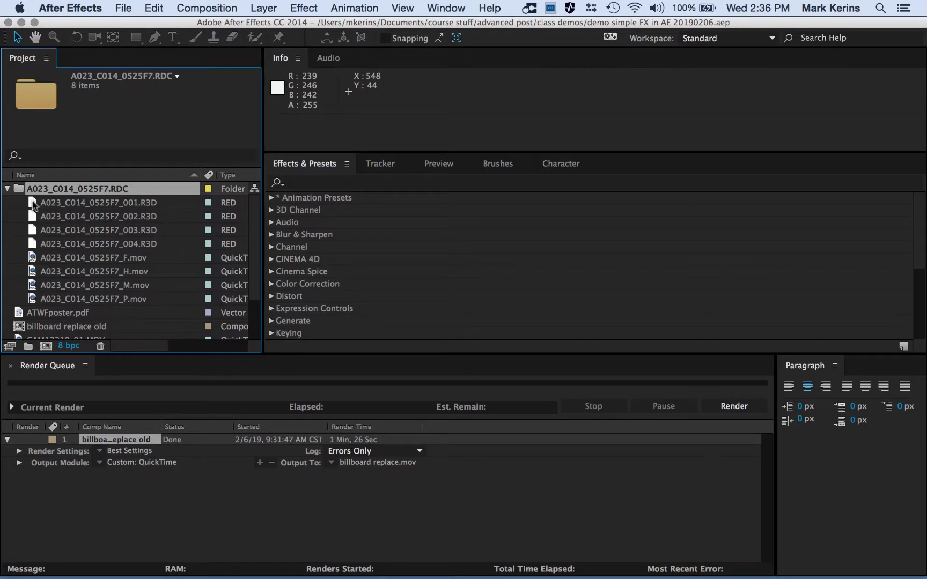
left_click_drag(32, 205, 46, 349)
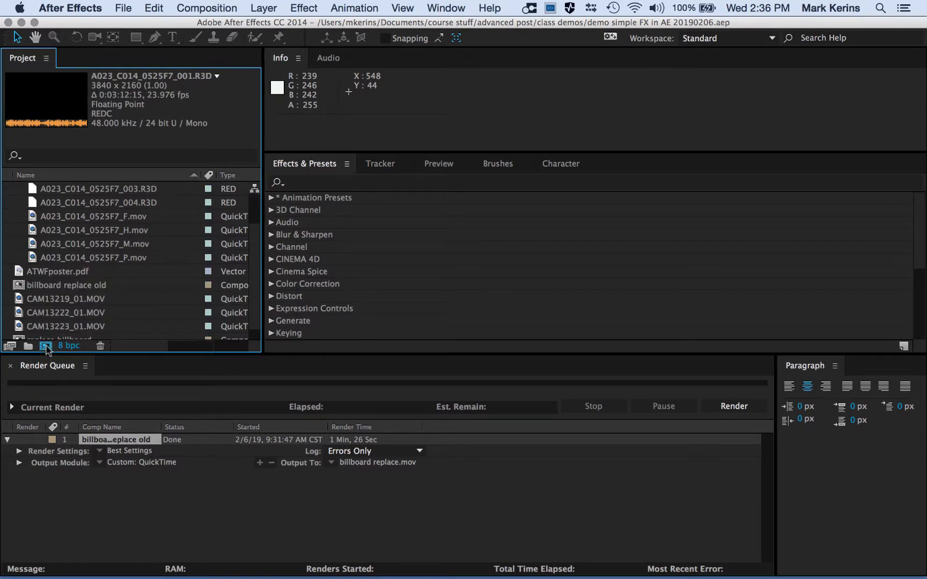
left_click_drag(46, 348, 47, 348)
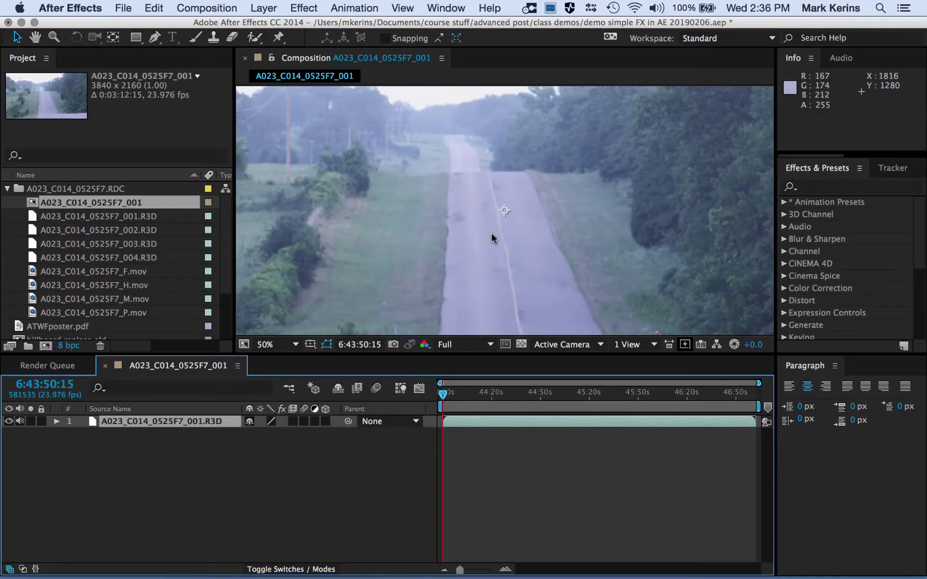
scroll(516, 198, "down", 4)
scroll(517, 199, "up", 2)
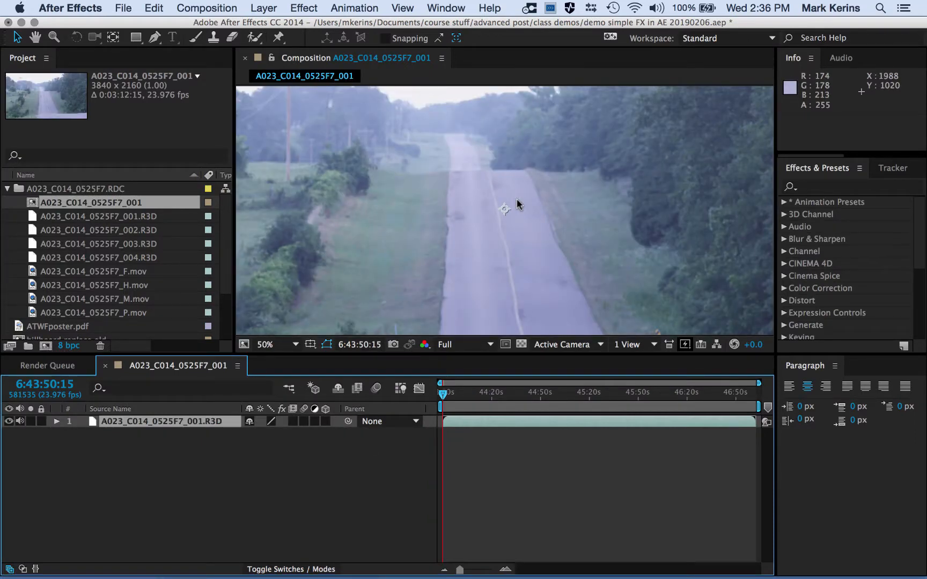
scroll(516, 198, "down", 1)
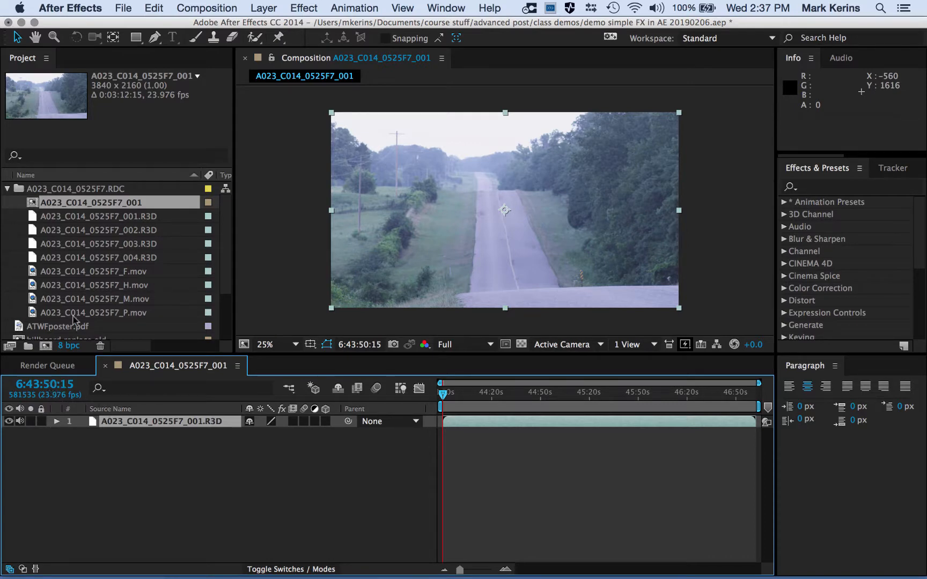
Rename the new composition "people on road"
right_click(31, 208)
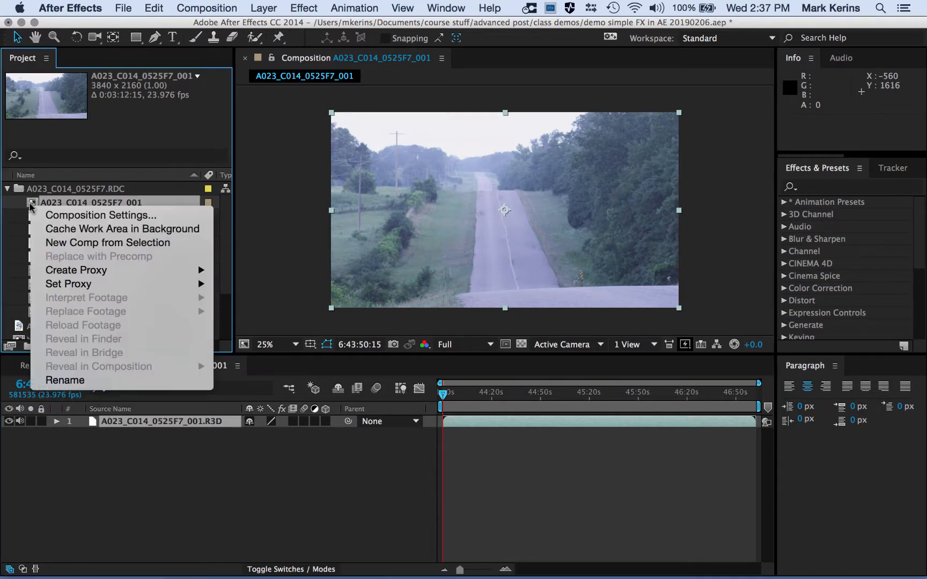
left_click(58, 379)
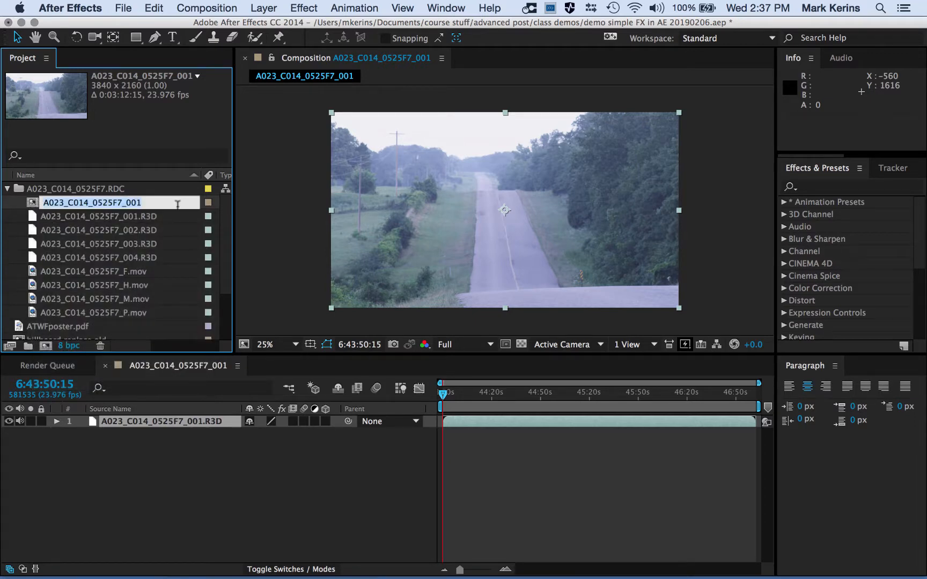
type("peo")
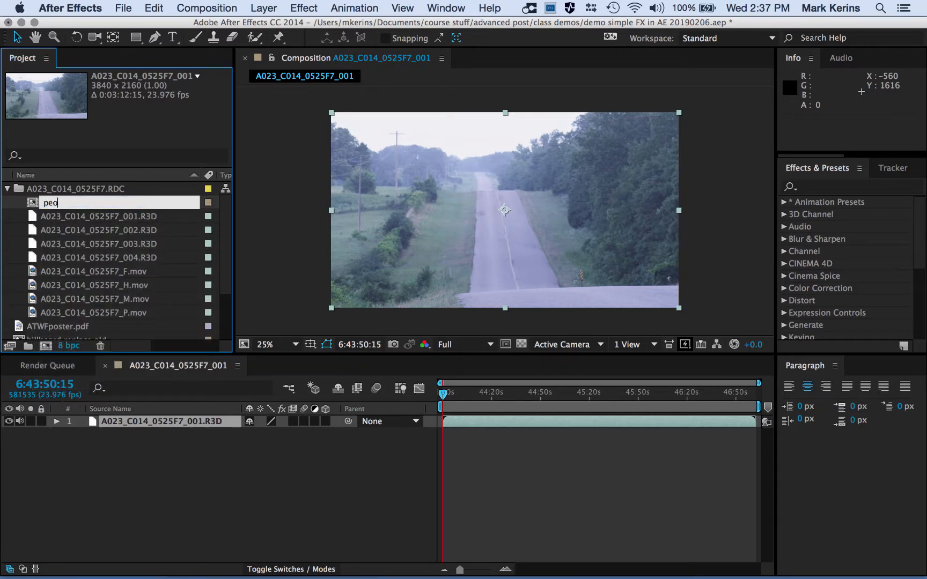
type("ple on road")
key("Return")
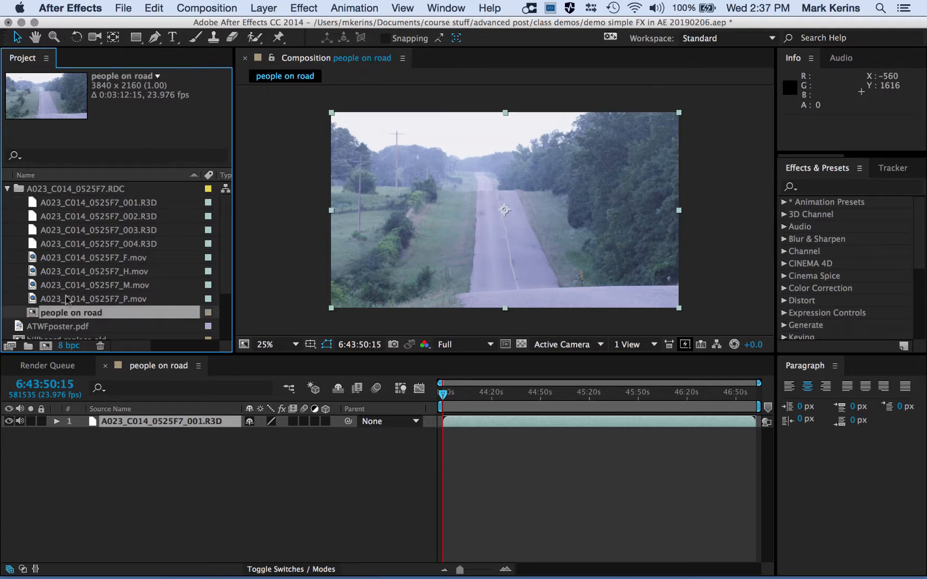
Set the start timecode of the people on road composition to 0:00:00:00
right_click(34, 314)
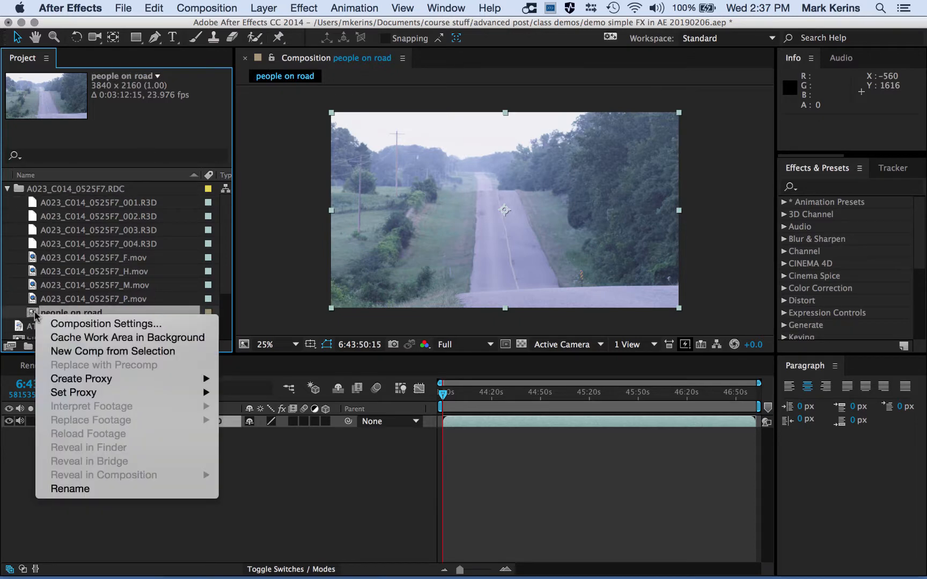
left_click(68, 325)
left_click(369, 386)
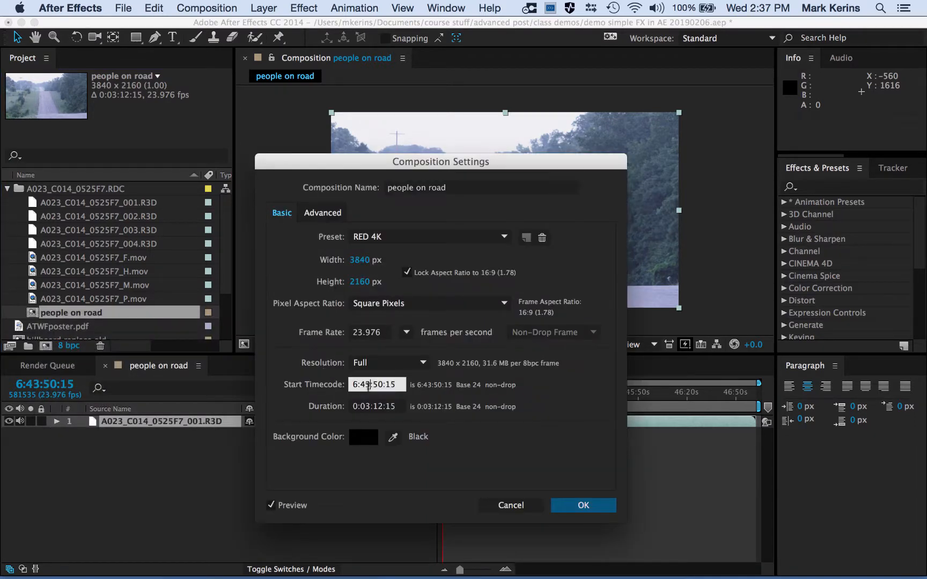
key("super+a")
type("0")
key("Tab")
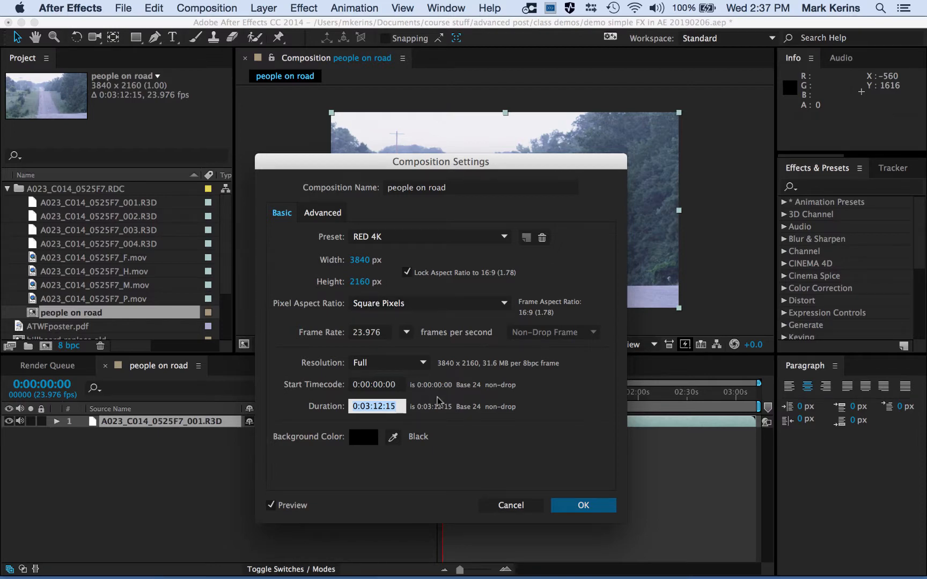
left_click(570, 510)
left_click(576, 508)
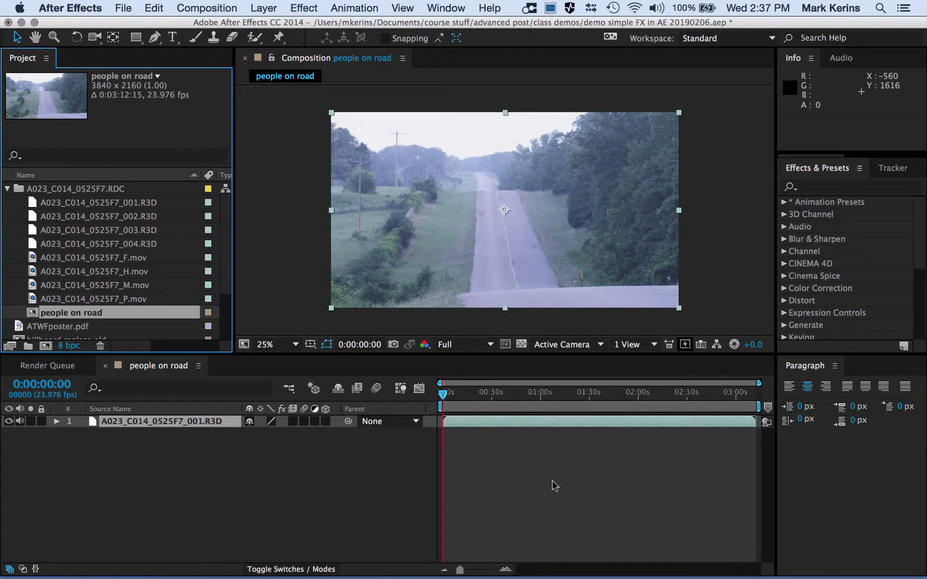
Duplicate the road footage layer and trim the upper copy's end to 0:00:08:22
left_click_drag(475, 396, 507, 394)
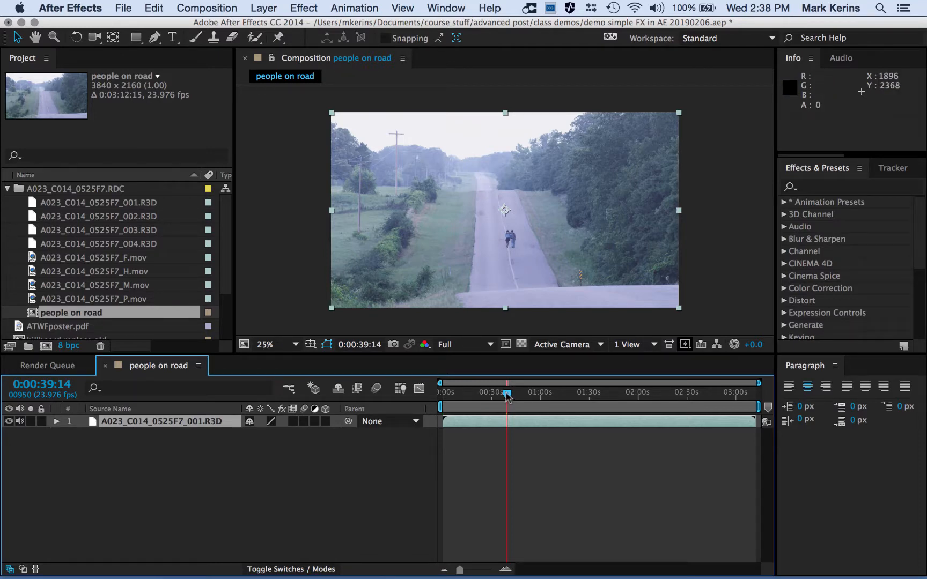
left_click_drag(507, 398, 456, 393)
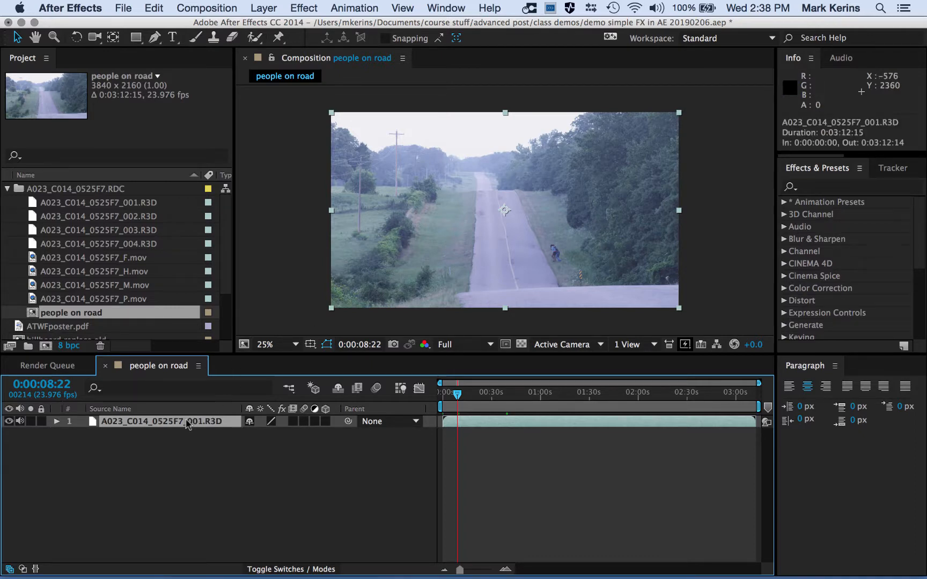
key("super+d")
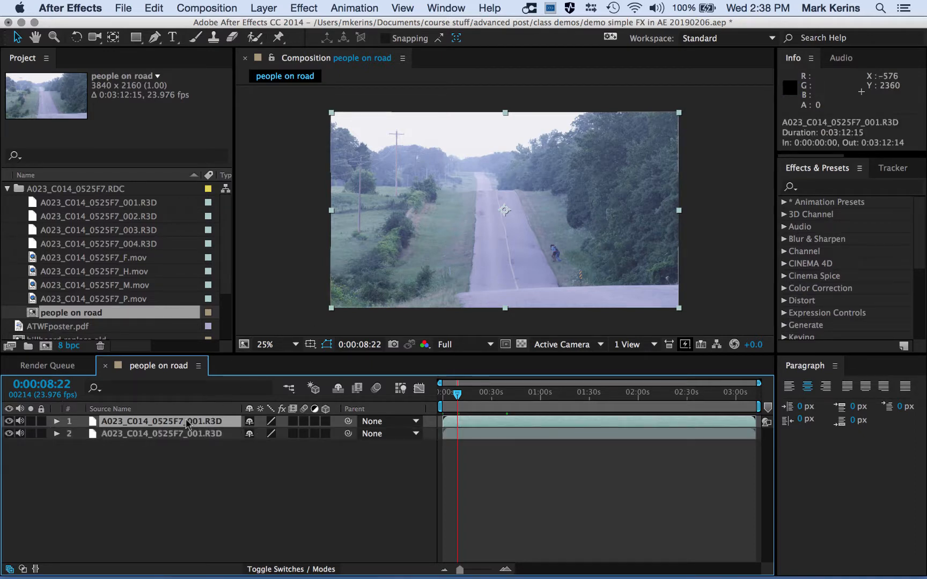
left_click(150, 436)
left_click(154, 423)
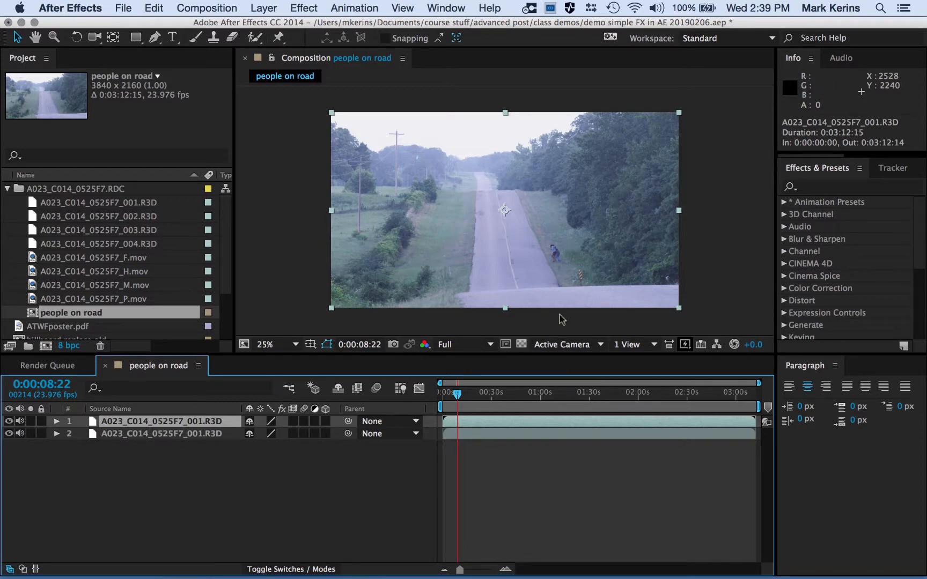
key("alt+bracketright")
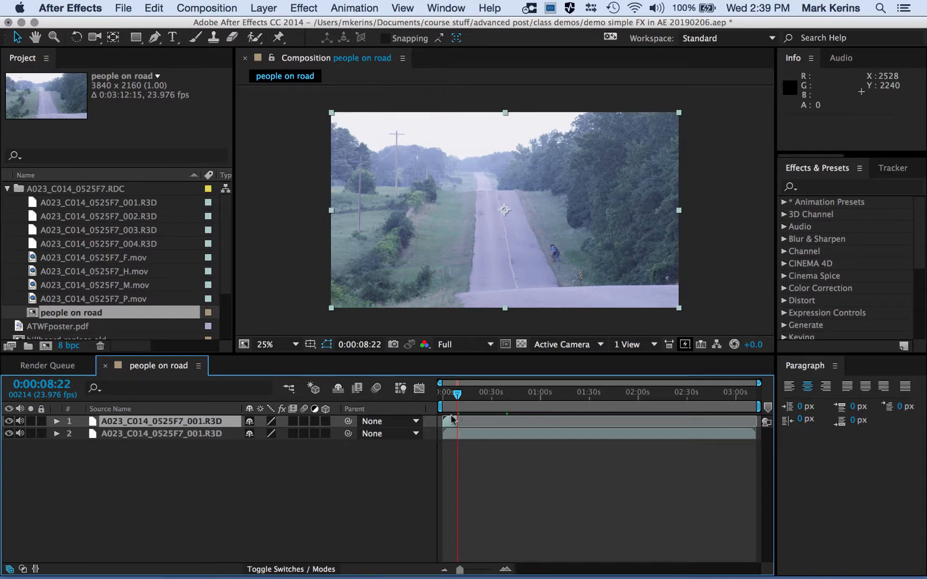
Hide the lower footage layer and trim the upper copy's start to 0:00:06:21
left_click_drag(452, 394, 446, 392)
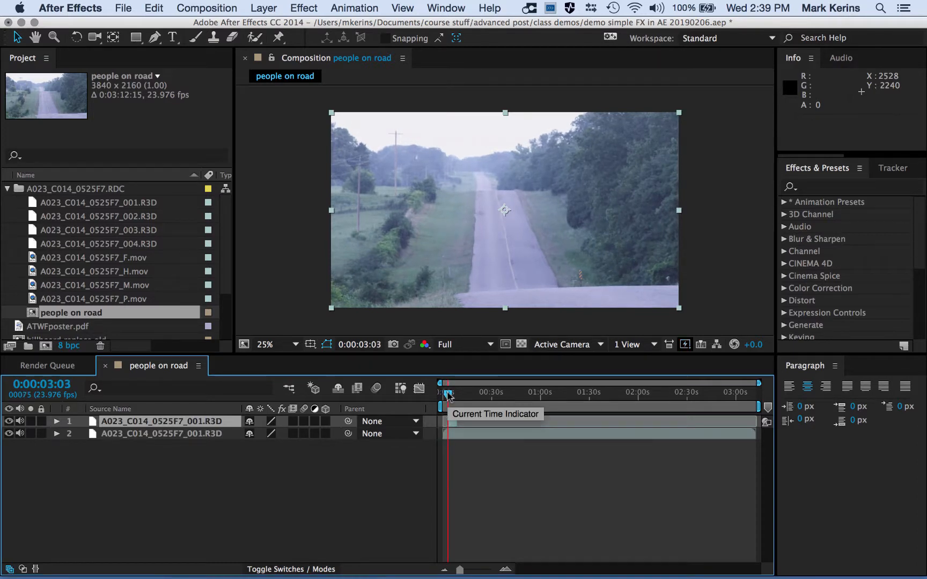
key("=")
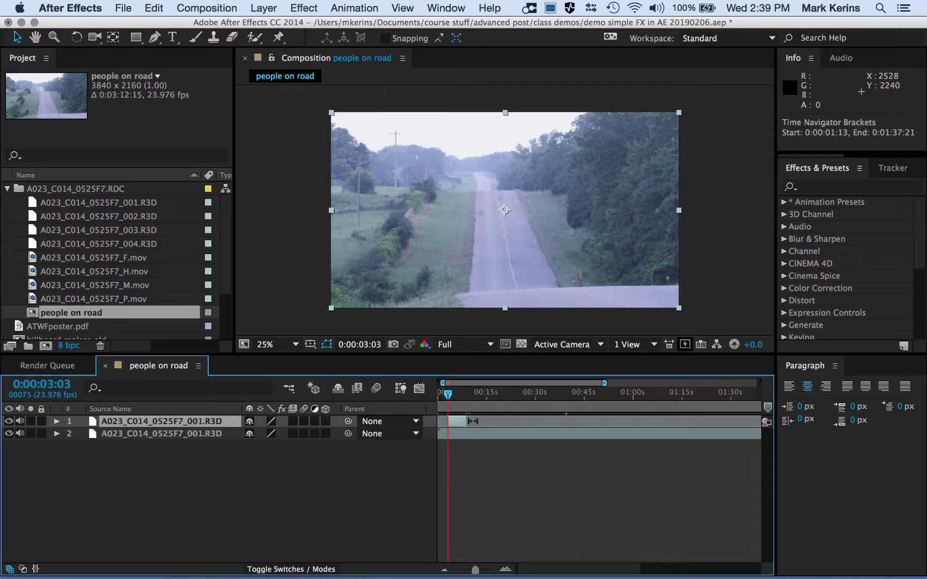
key("=")
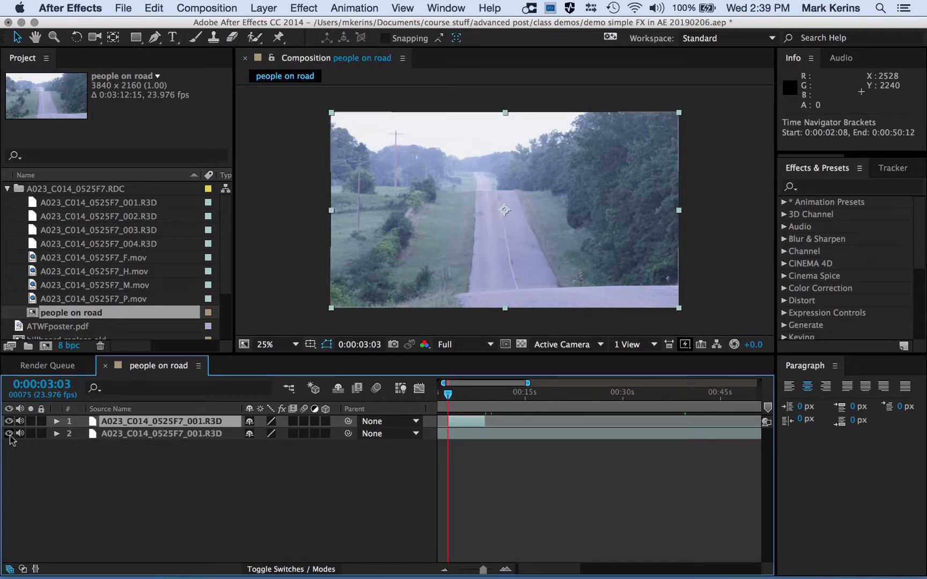
left_click(441, 397)
left_click_drag(441, 398, 492, 402)
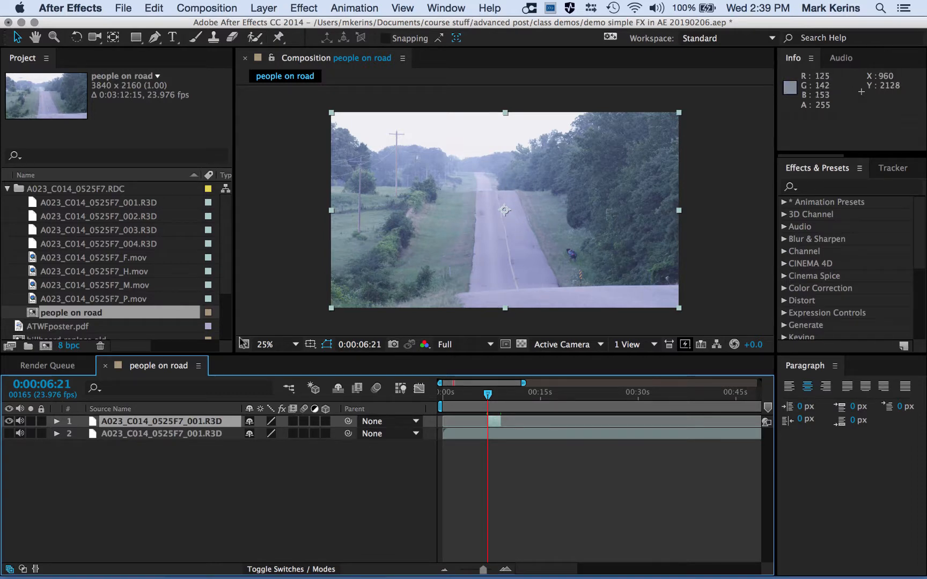
Draw a closed four-point Pen mask around the near stretch of road on the trimmed upper layer
left_click(57, 422)
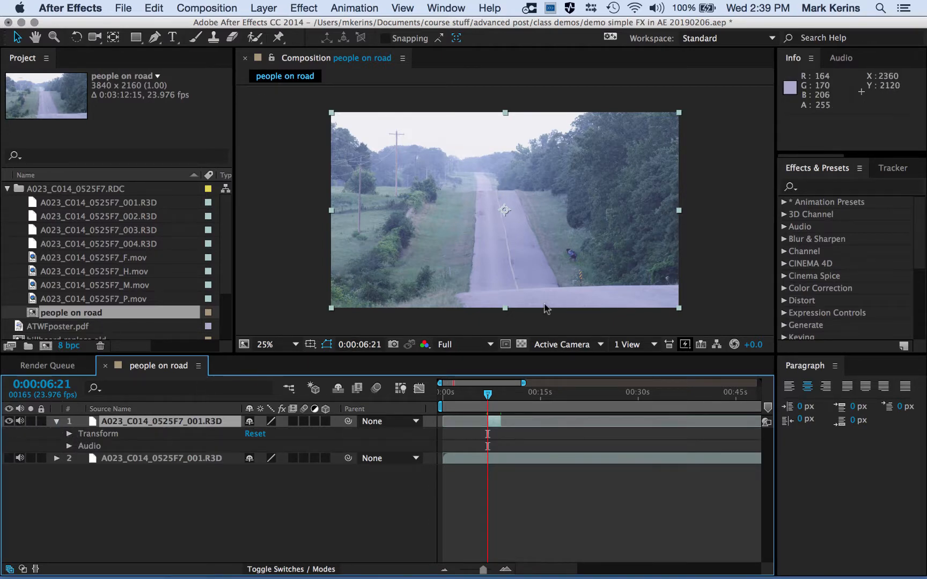
key("g")
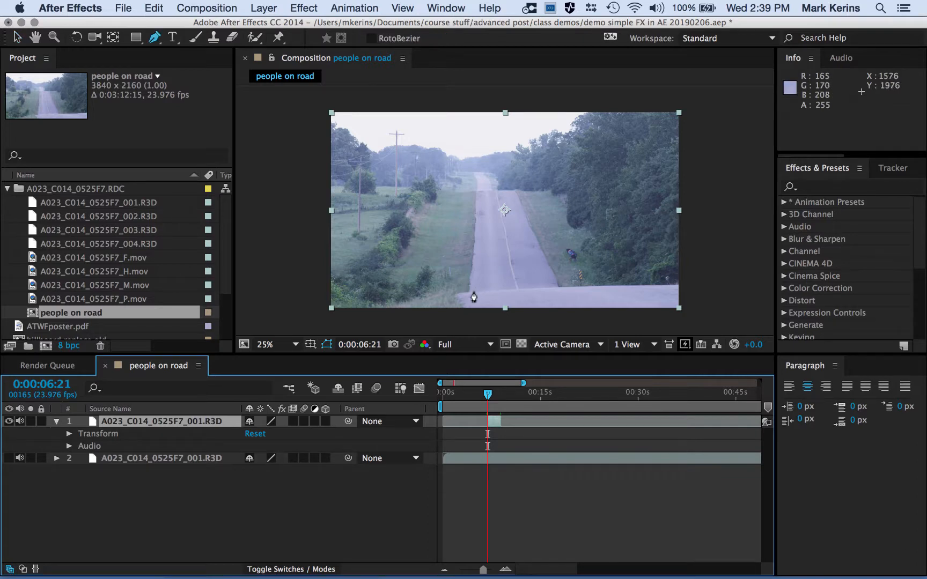
left_click(473, 291)
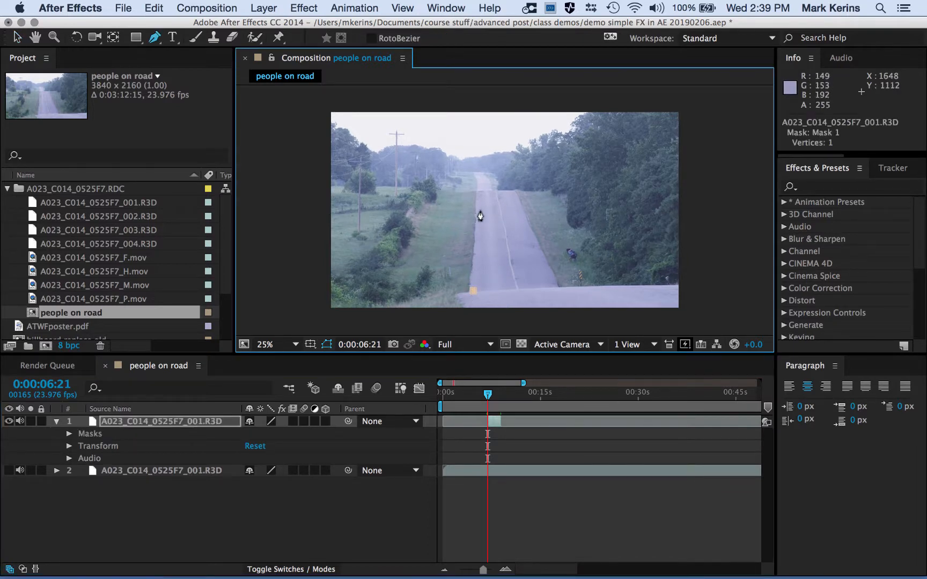
left_click(477, 189)
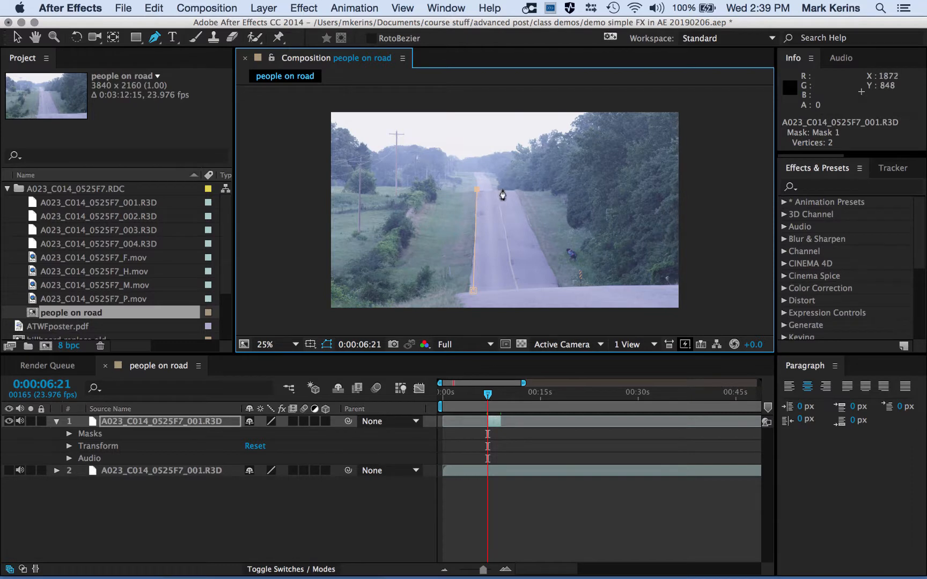
left_click(509, 188)
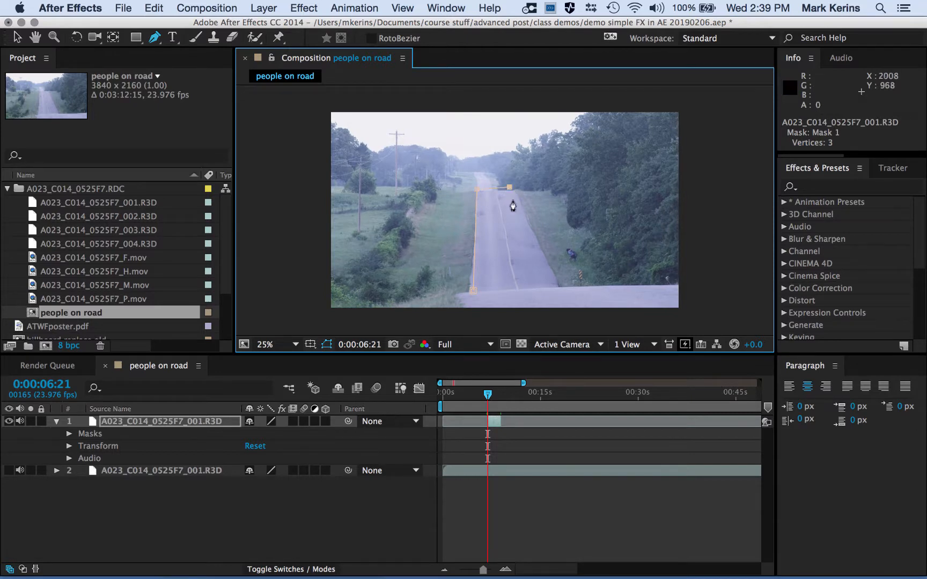
left_click(557, 288)
left_click(473, 291)
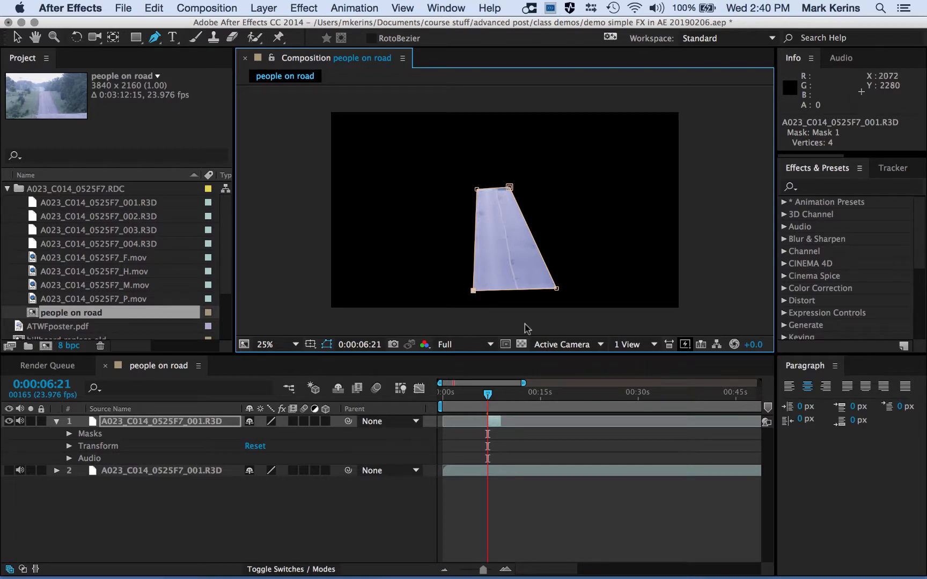
Duplicate the masked road layer and shift the copy in time so it runs from 0:00:08:18 to 0:00:10:19
left_click_drag(488, 395, 495, 396)
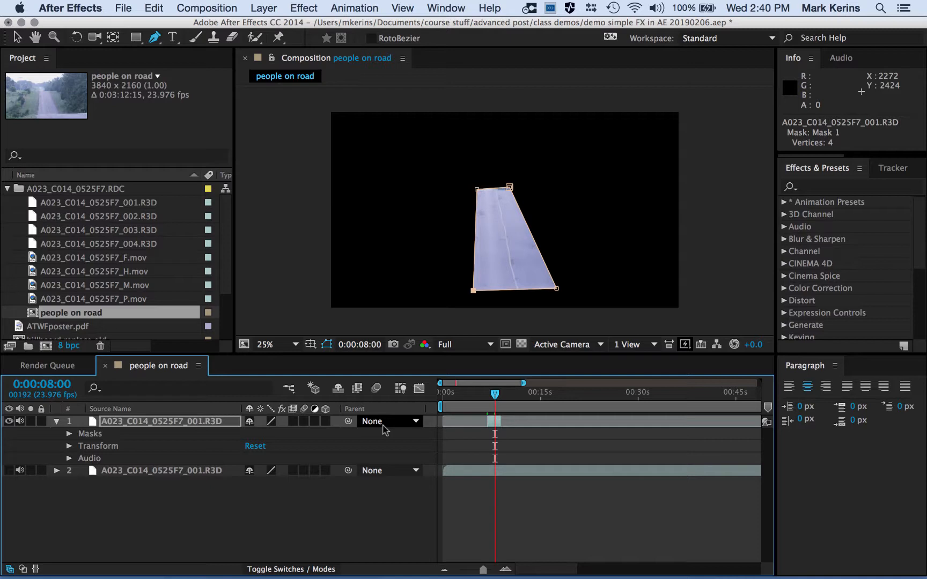
left_click(178, 423)
key("super+z")
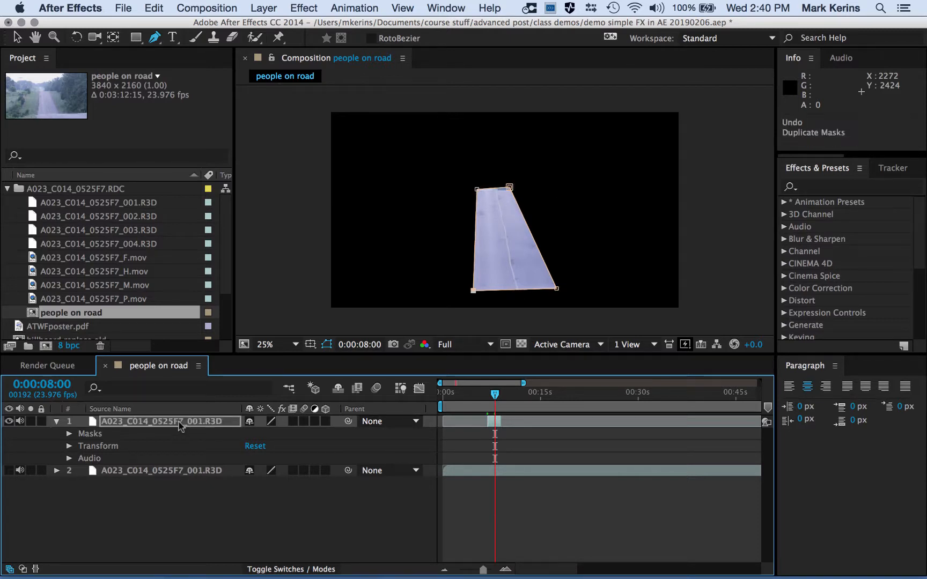
left_click(180, 423)
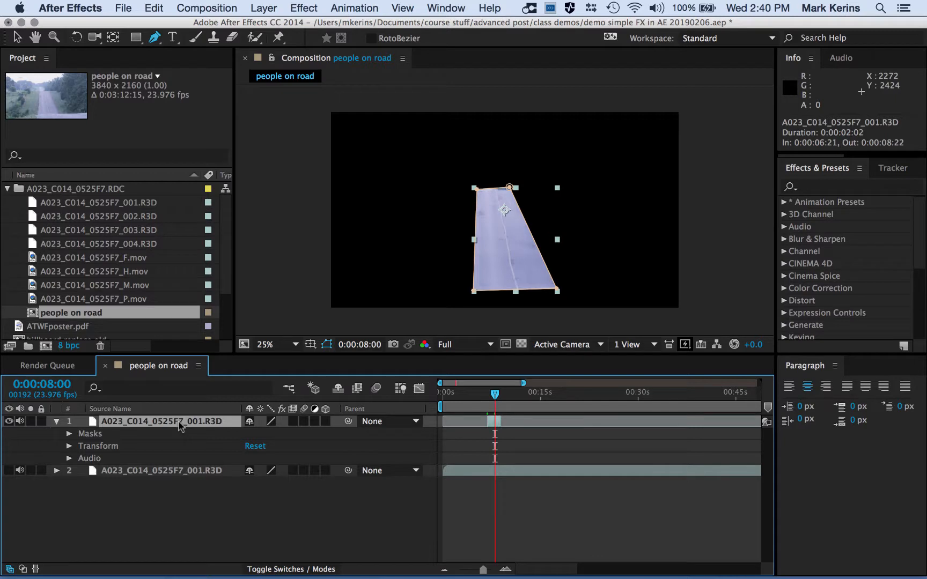
key("super+d")
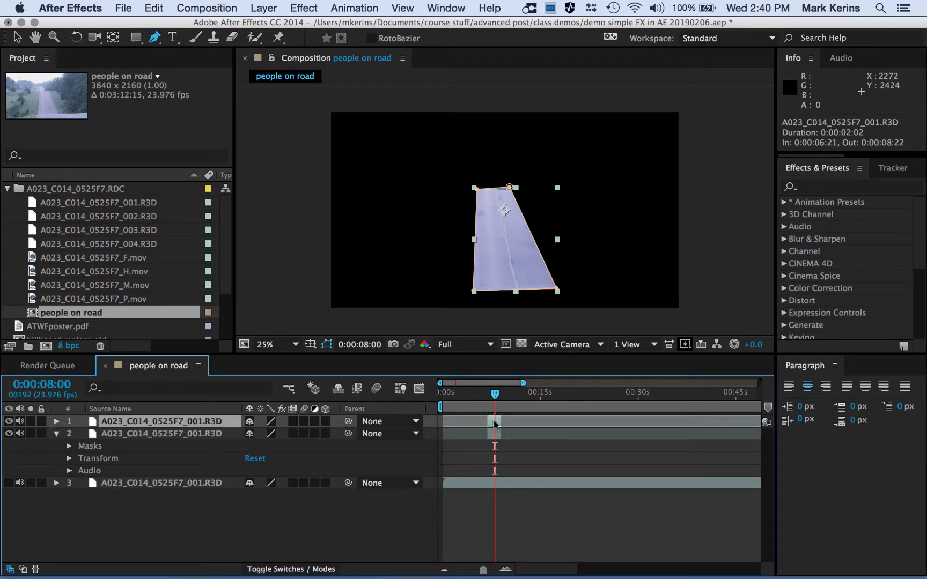
left_click_drag(495, 424, 504, 420)
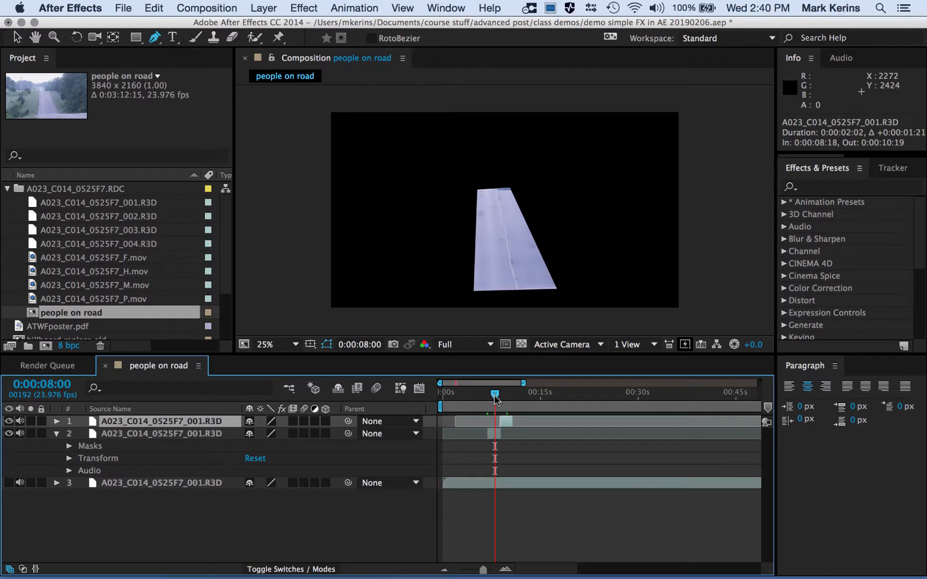
mouse_move(495, 397)
left_mouse_down()
mouse_move(519, 401)
mouse_move(495, 402)
left_mouse_up()
left_click(508, 398)
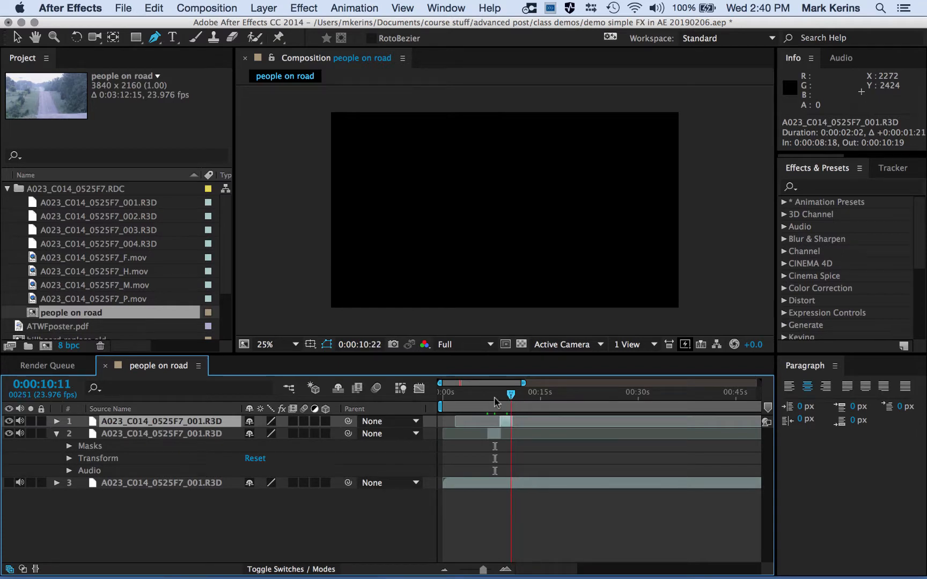
Duplicate the time-shifted masked road layer eight times
key("super+d")
key("super+d")
key("super+d")
key("super+d")
key("super+d")
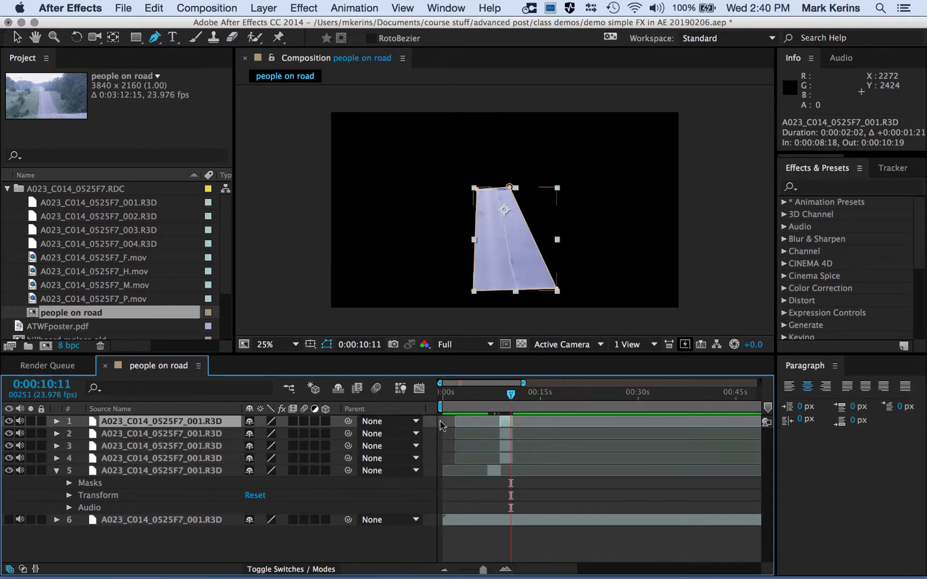
key("super+d")
key("super+d")
key("super+d")
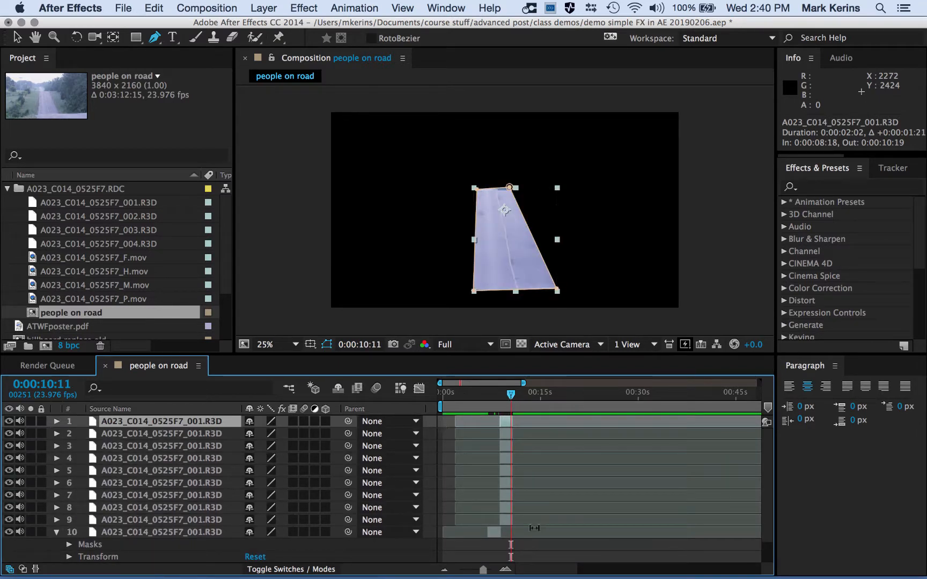
Stagger the masked road copies end to end in time, with the topmost running from 0:00:21:21 to 0:00:23:22
left_click_drag(508, 509, 569, 449)
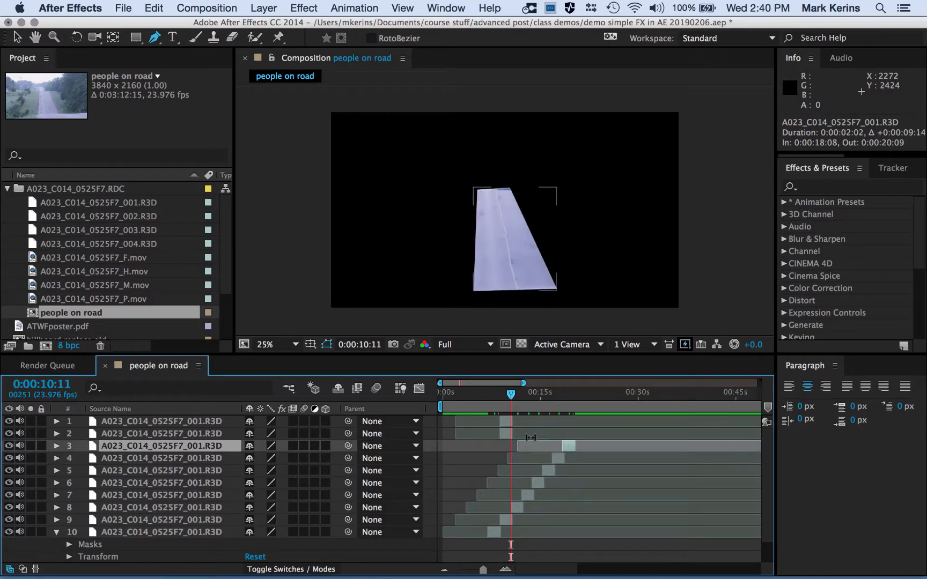
left_click_drag(504, 436, 580, 437)
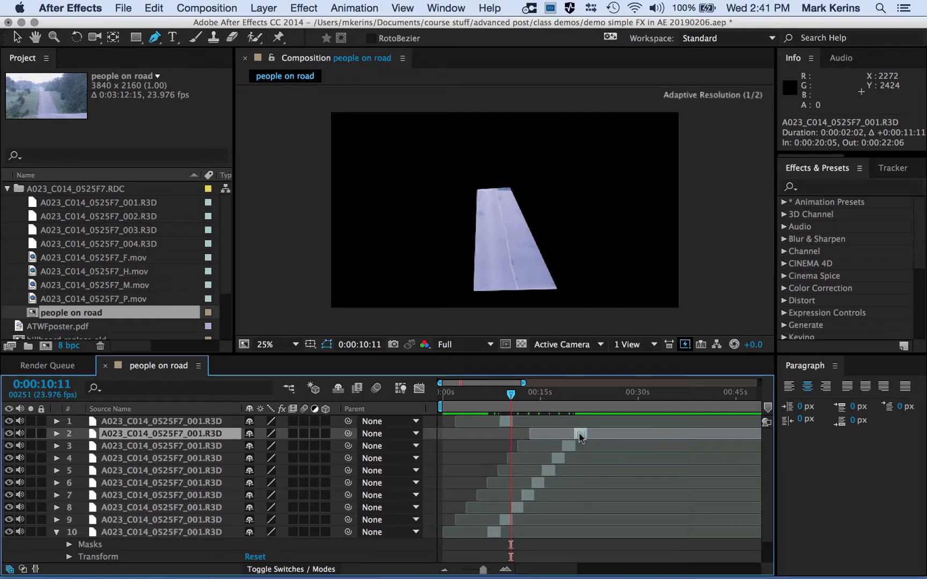
left_click(509, 424)
left_click_drag(510, 424, 592, 426)
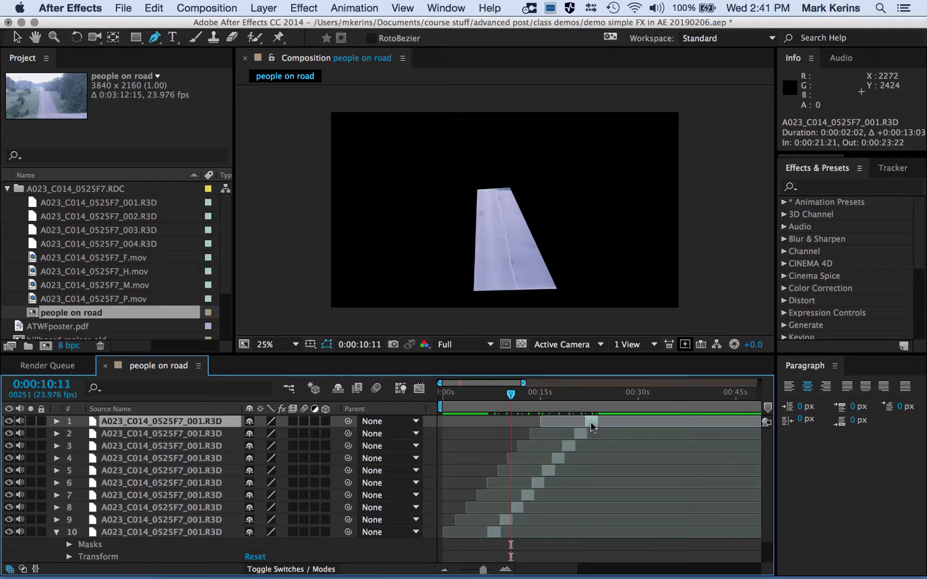
Duplicate the topmost masked road layer three times and continue the end-to-end sequence, with the last copy running from 0:00:26:13 to 0:00:28:14
key("period")
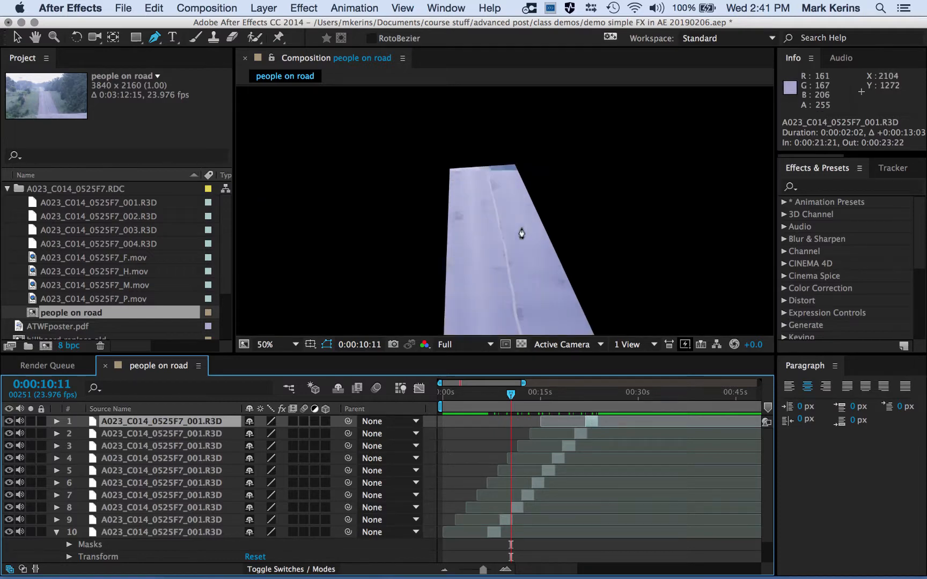
key("period")
key("period")
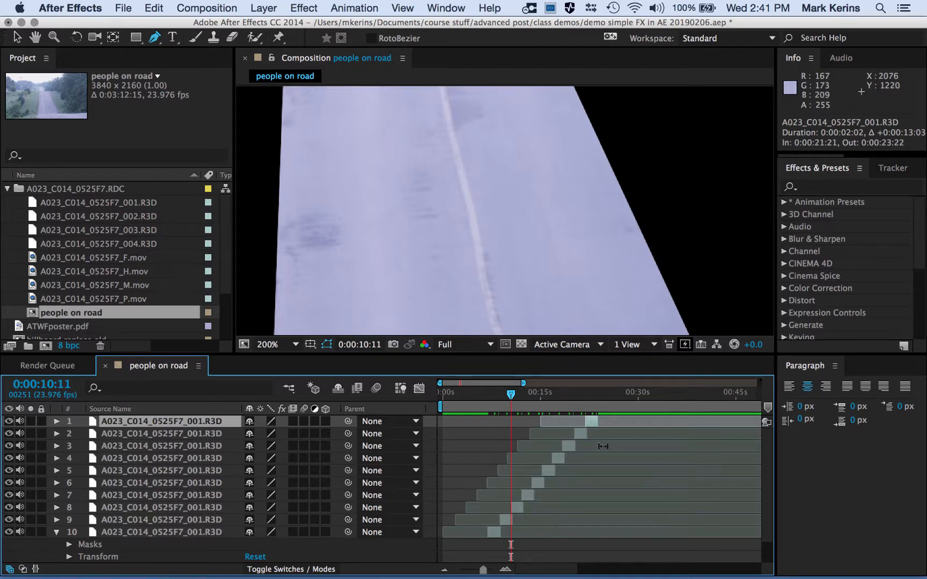
key("super+d")
key("super+d")
key("super+d")
left_click_drag(589, 448, 628, 400)
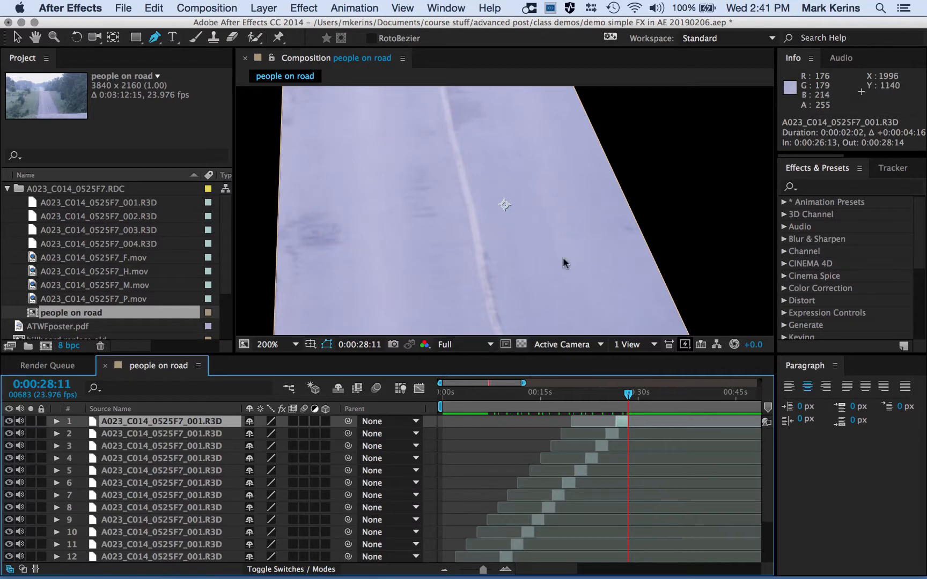
Set the end of the work area to 0:00:28:11
key("minus")
key("minus")
key("minus")
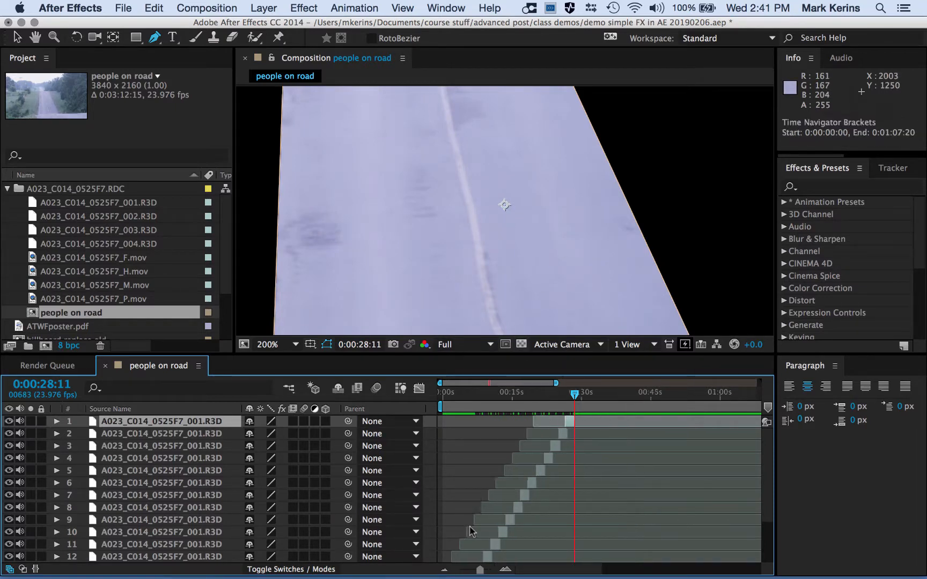
key("equal")
scroll(470, 531, "left", 5)
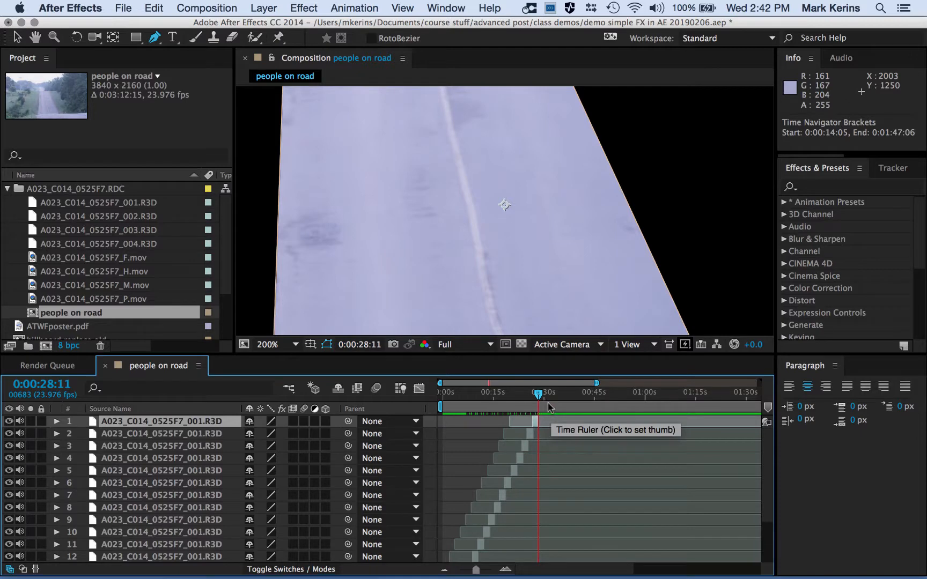
key("n")
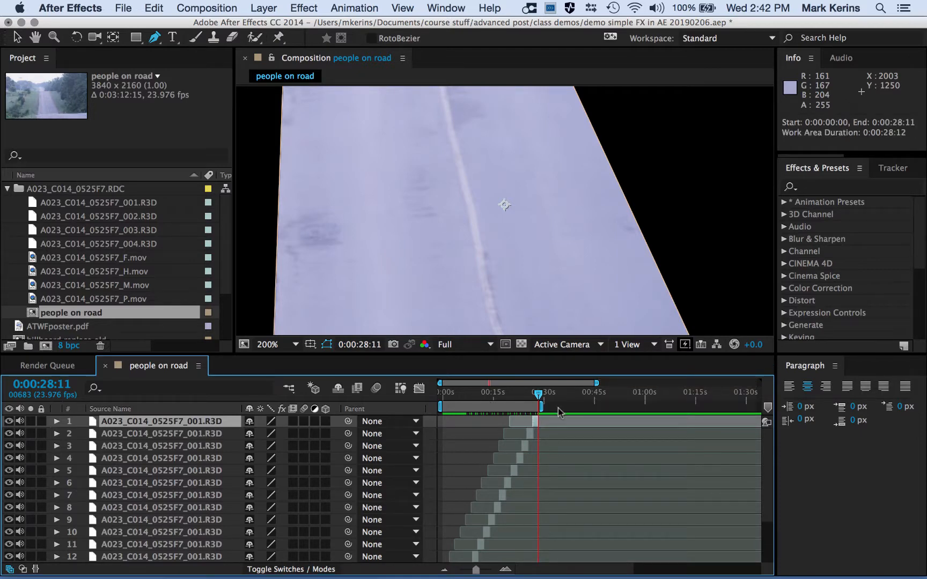
Show the original road footage layer and scrub from the start to 0:00:19:18 to check how the masked patches cover it
left_click_drag(521, 396, 433, 385)
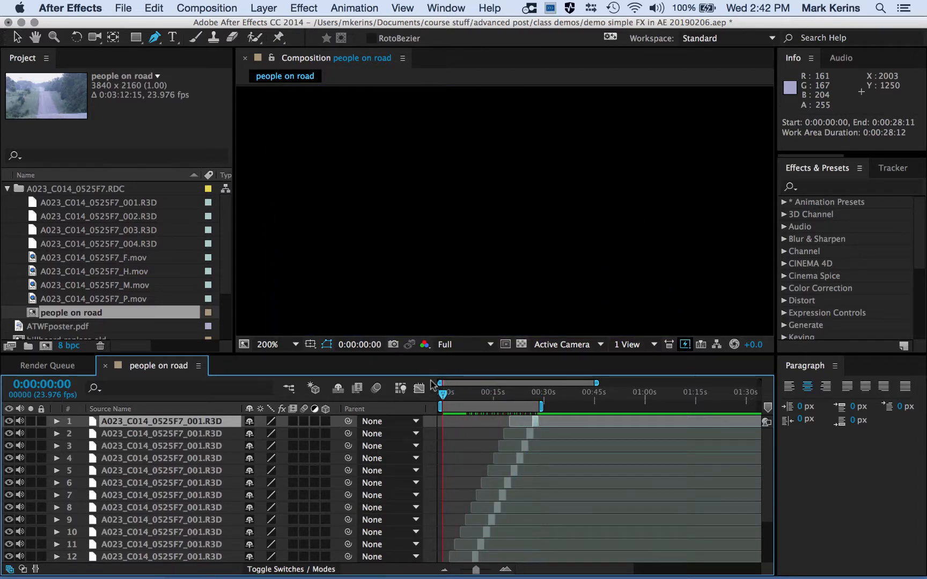
scroll(451, 442, "down", 3)
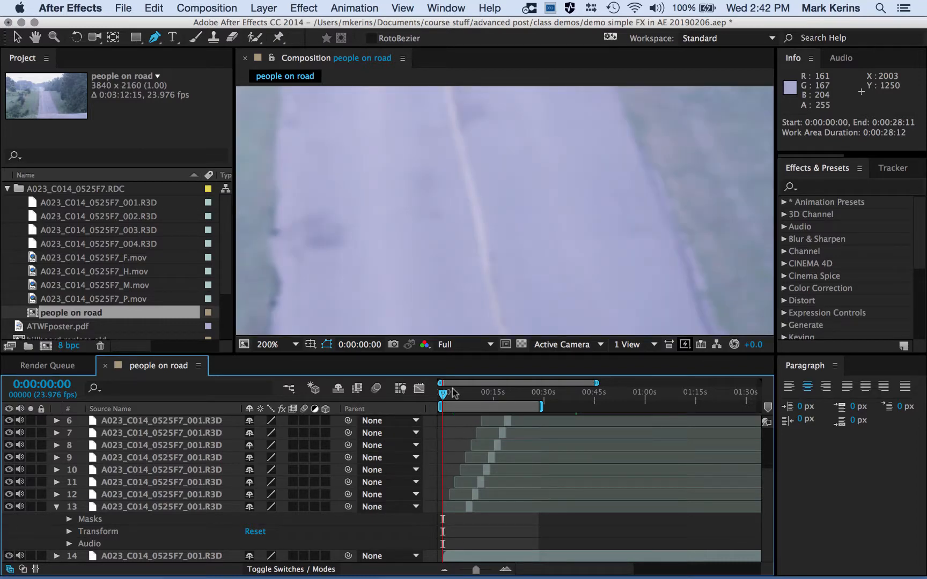
scroll(488, 260, "down", 3)
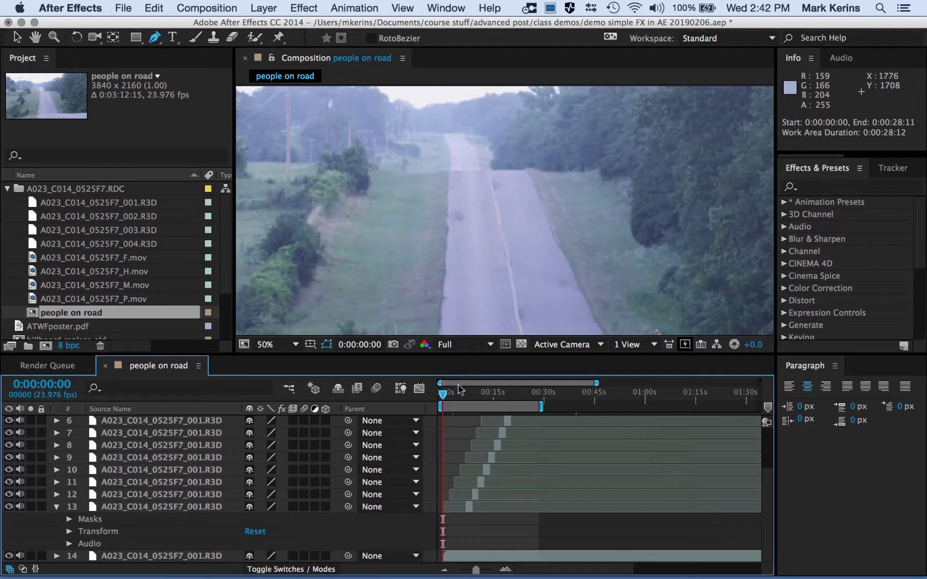
left_click_drag(445, 395, 513, 405)
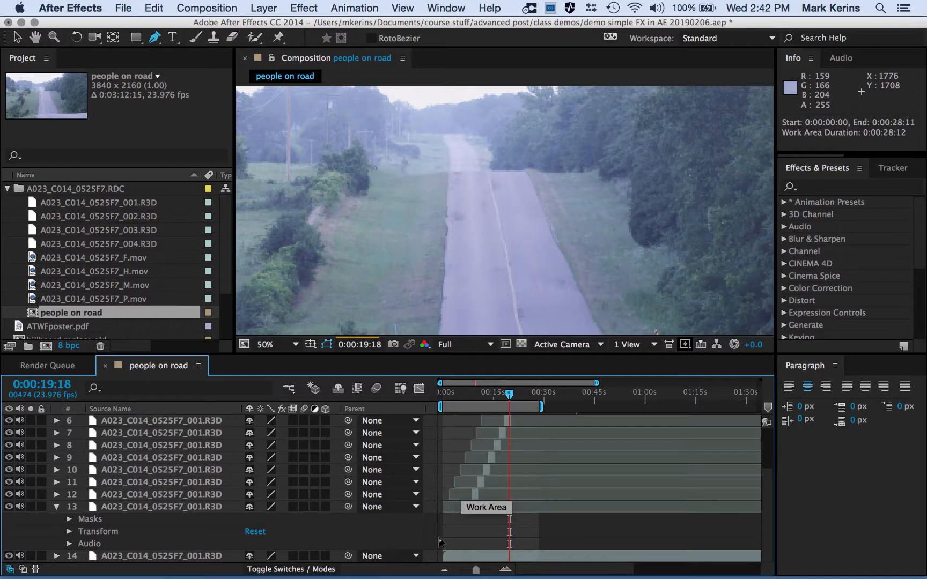
left_click(8, 556)
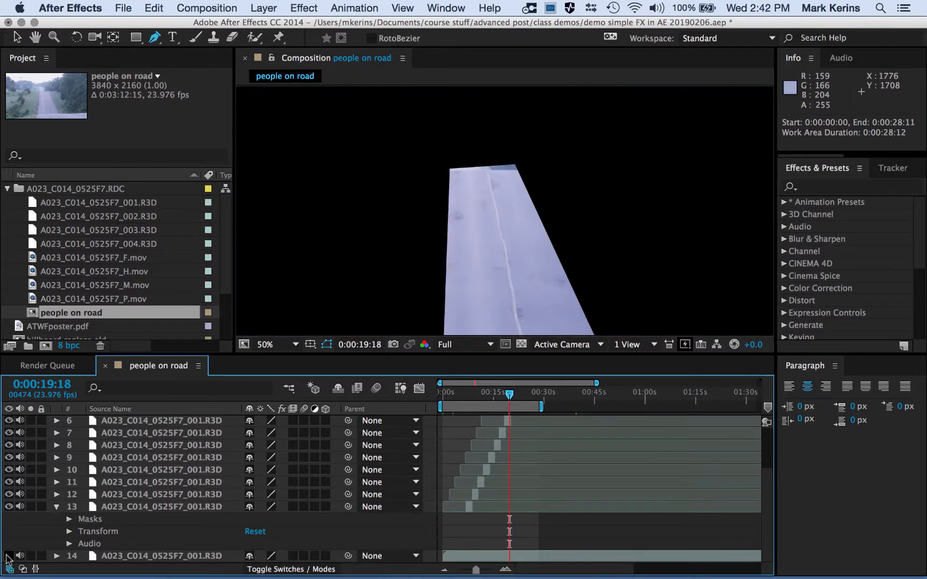
left_click(8, 555)
Pre-compose the 13 masked road layers into a new composition named empty road, moving all attributes into it
scroll(470, 500, "up", 5)
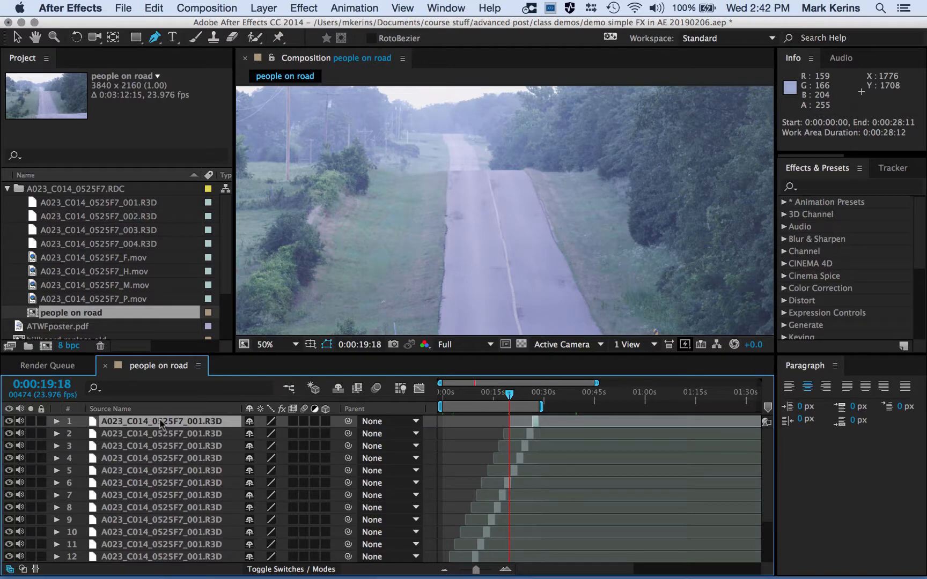
scroll(165, 433, "down", 4)
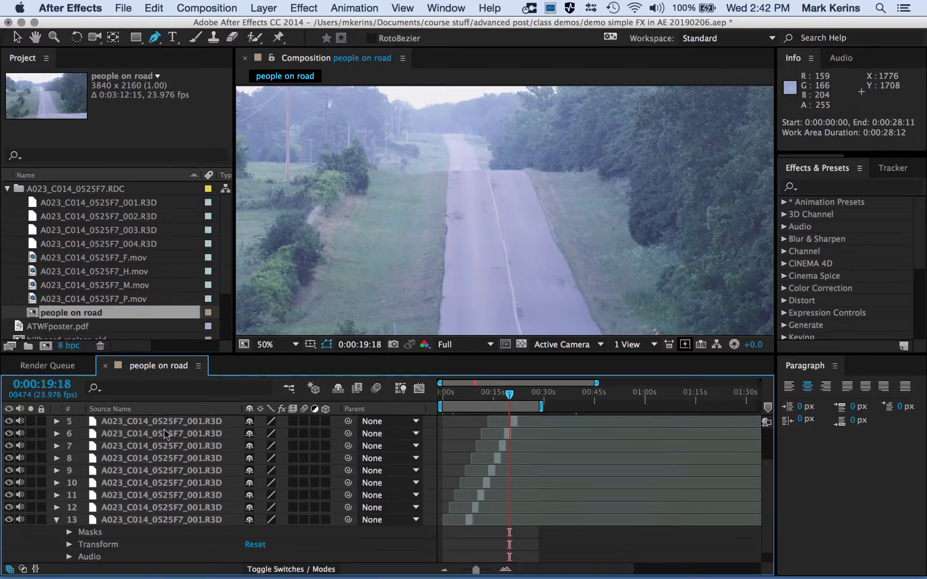
scroll(146, 518, "down", 1)
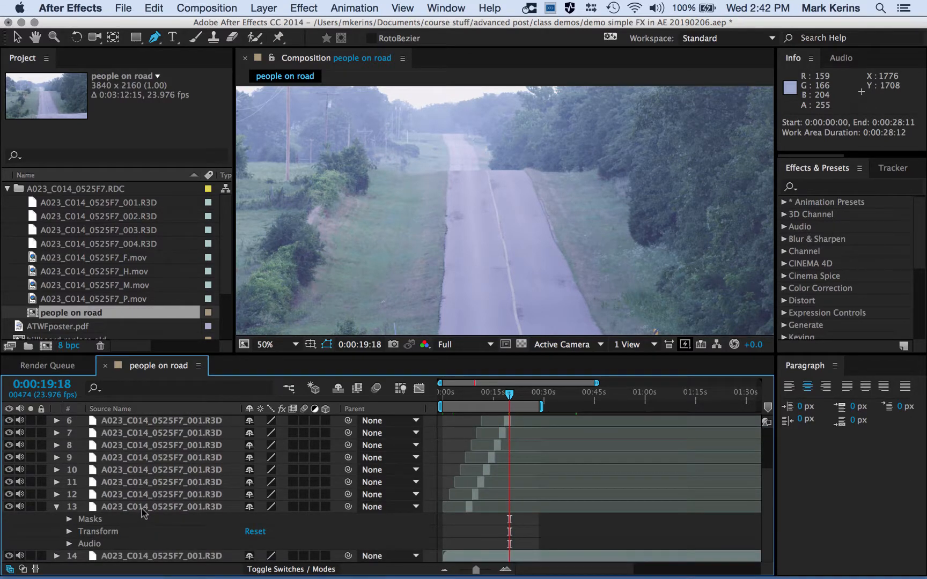
left_click(142, 507, "shift")
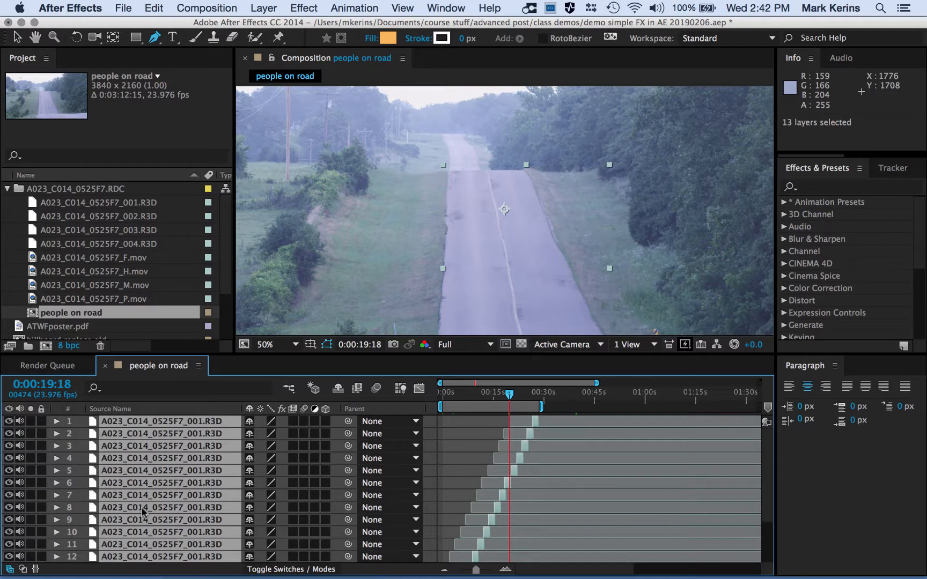
scroll(142, 510, "up", 5)
right_click(144, 488)
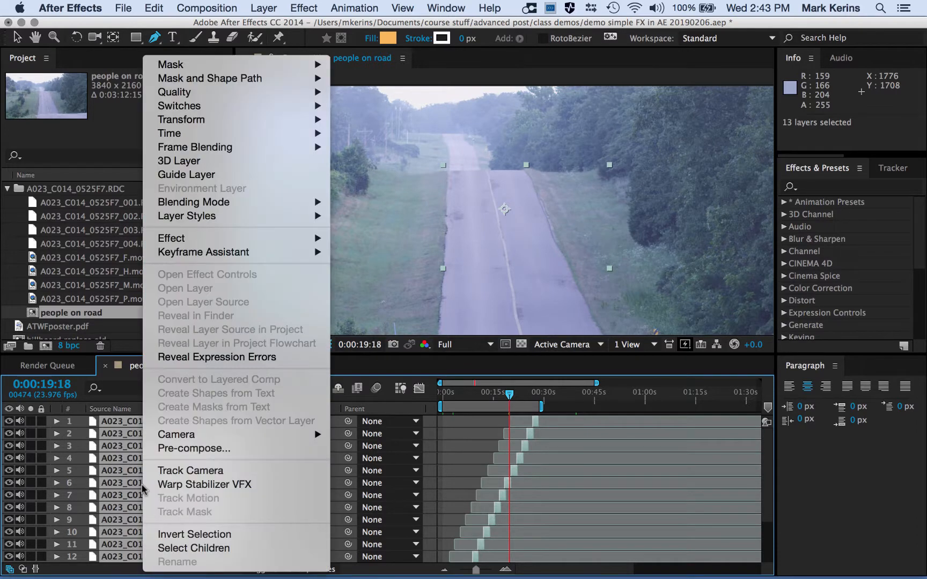
left_click(208, 450)
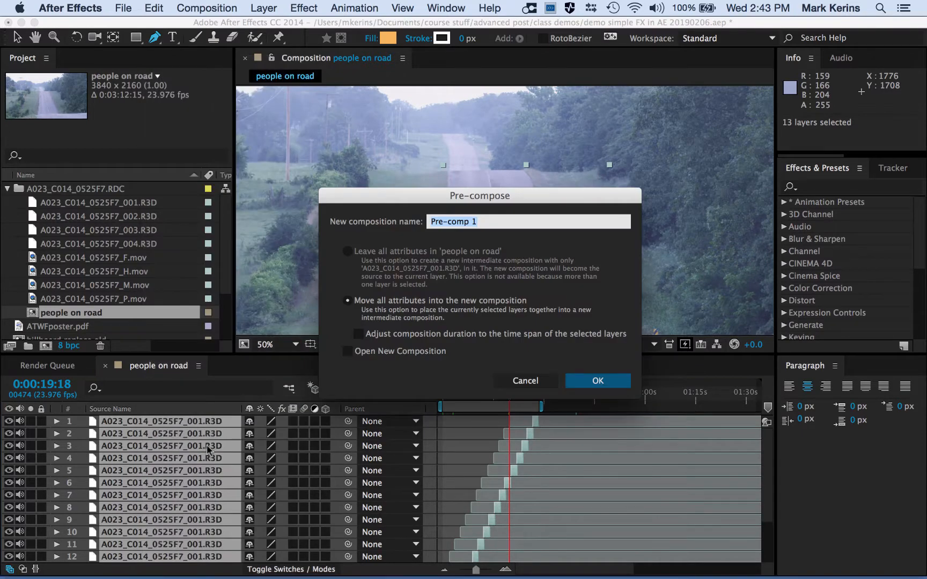
type("e")
type("mpty road")
key("Return")
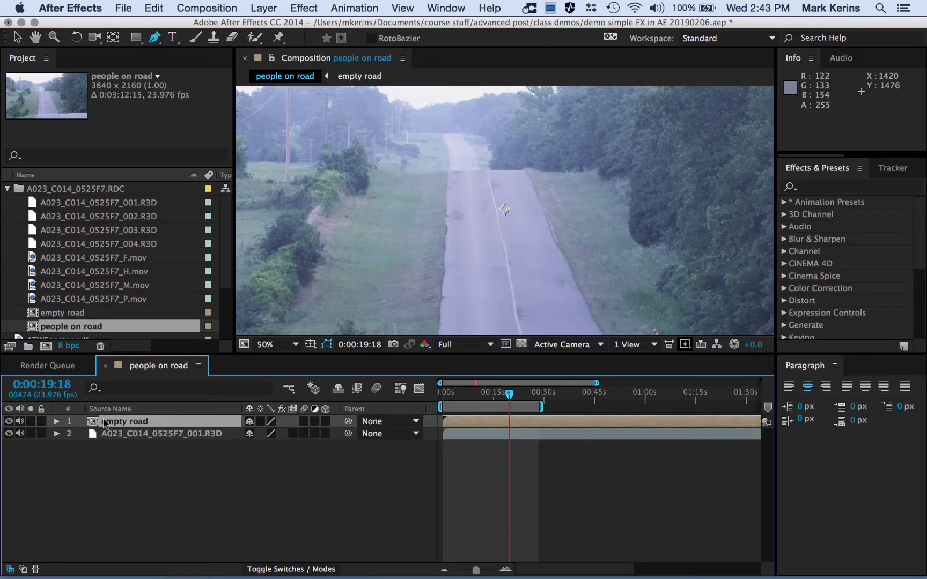
Open the empty road composition, scrub to 0:00:12:11 to inspect its staggered layers, and close it
left_click(36, 312)
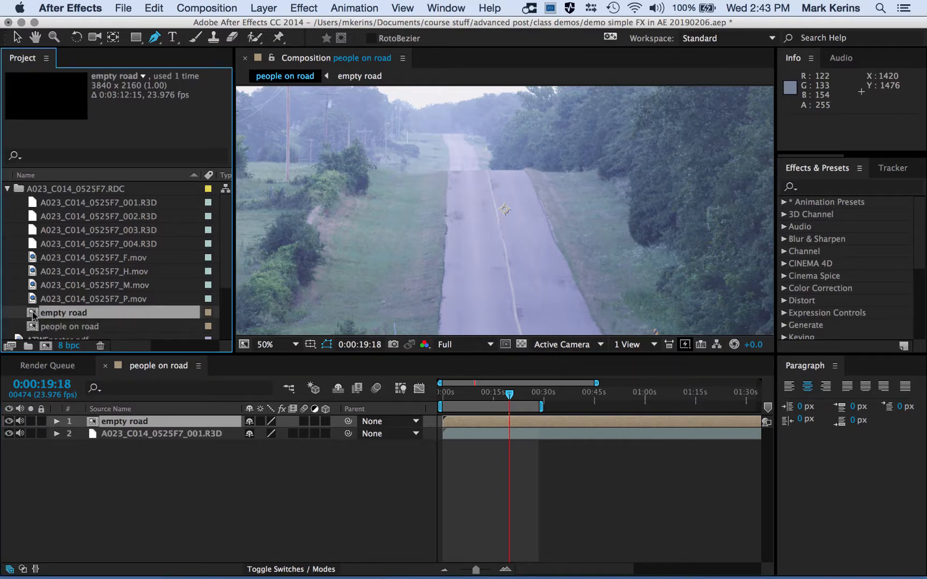
double_click(34, 313)
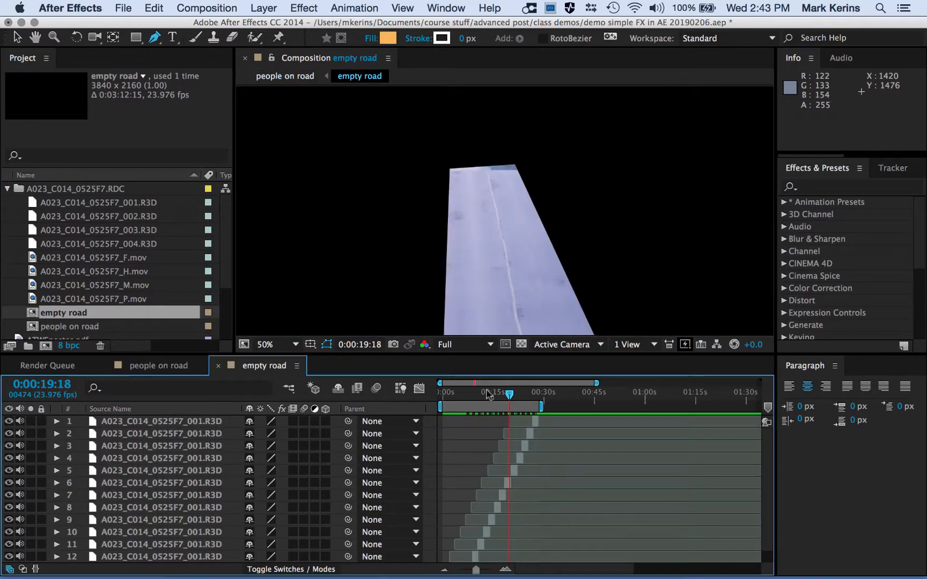
left_click_drag(505, 397, 483, 398)
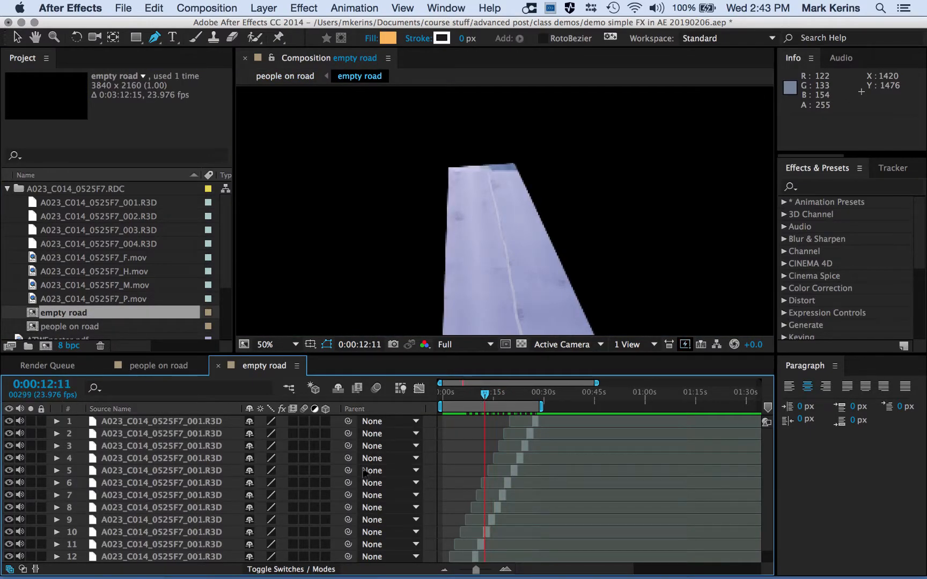
scroll(484, 505, "down", 1)
scroll(484, 504, "up", 1)
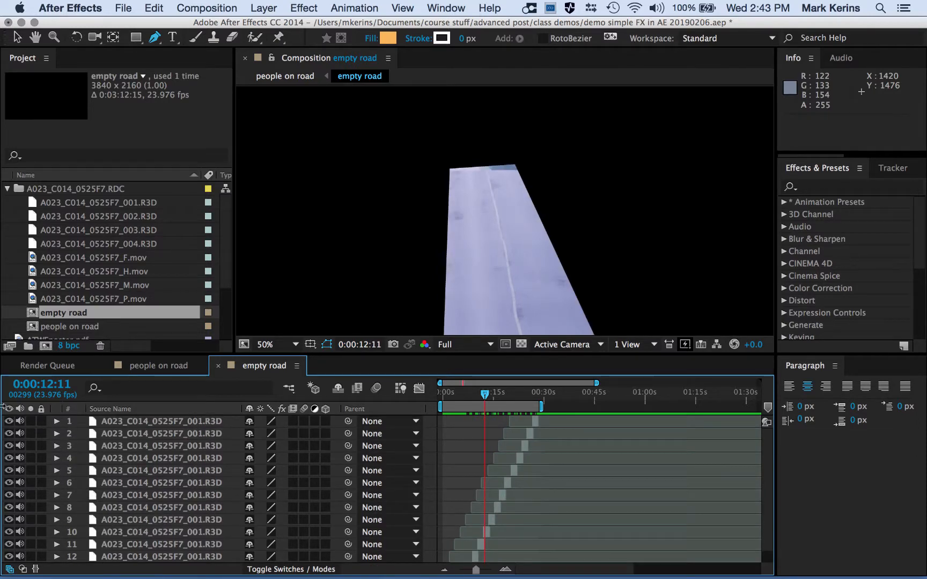
left_click(218, 365)
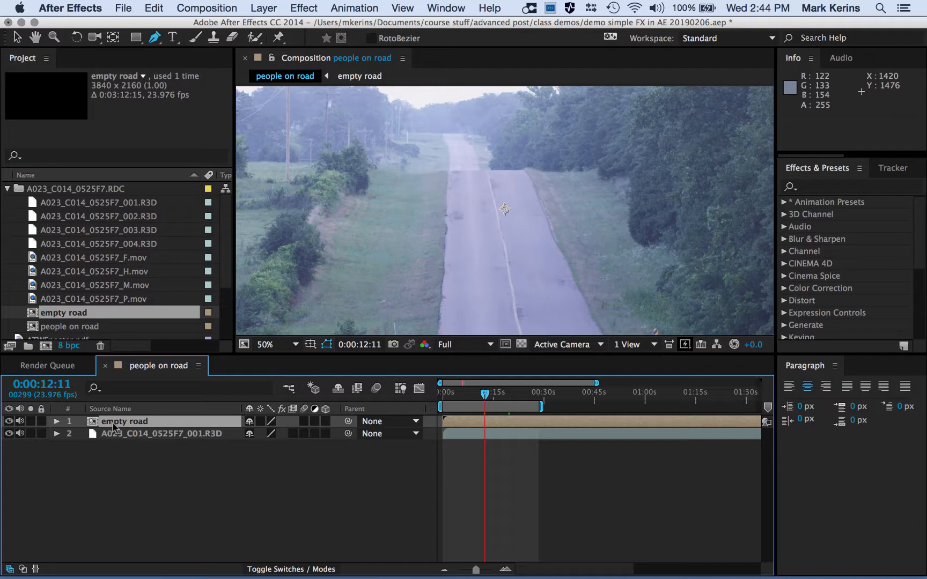
Toggle the visibility of the footage and empty road layers to compare them, leaving the empty road layer hidden
left_click(9, 434)
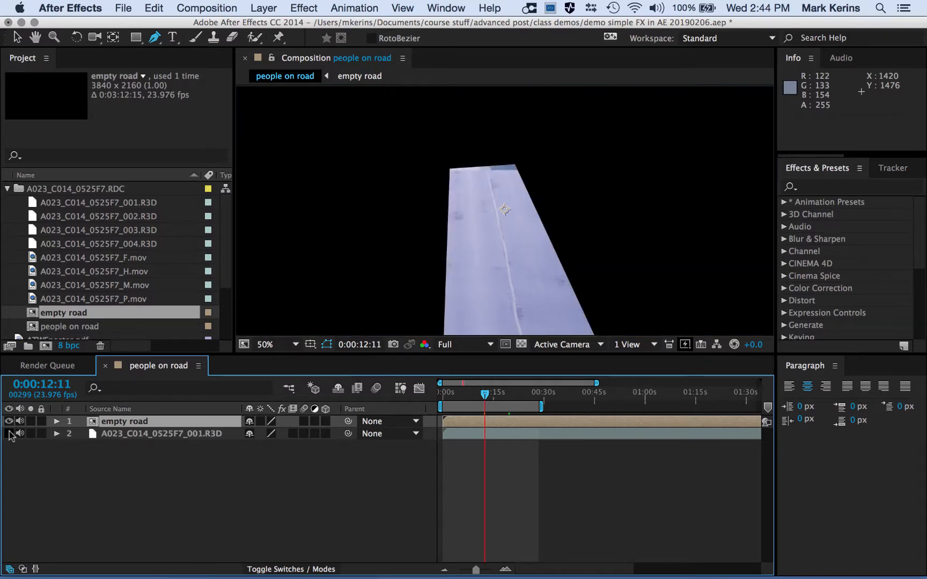
left_click(9, 434)
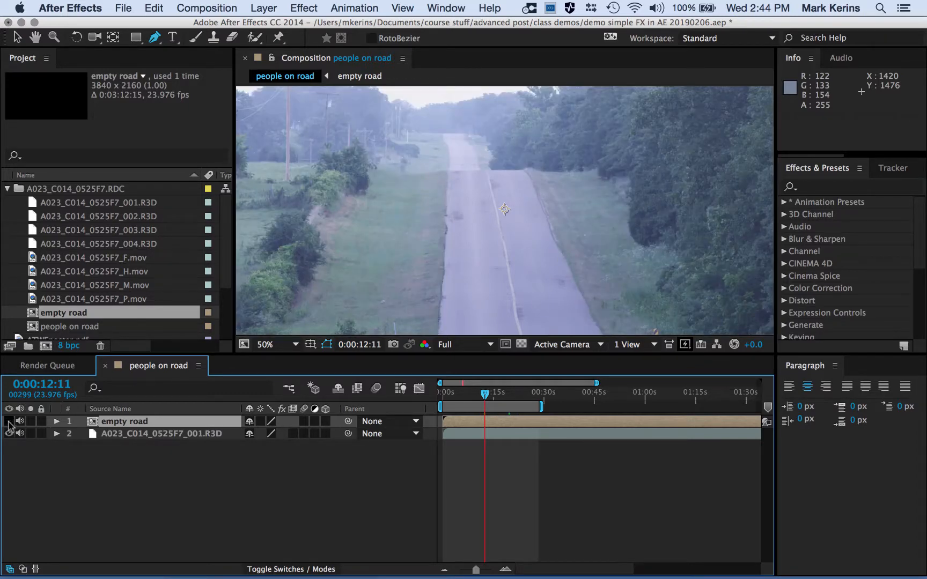
left_click(8, 422)
left_click(8, 422)
left_click(8, 422)
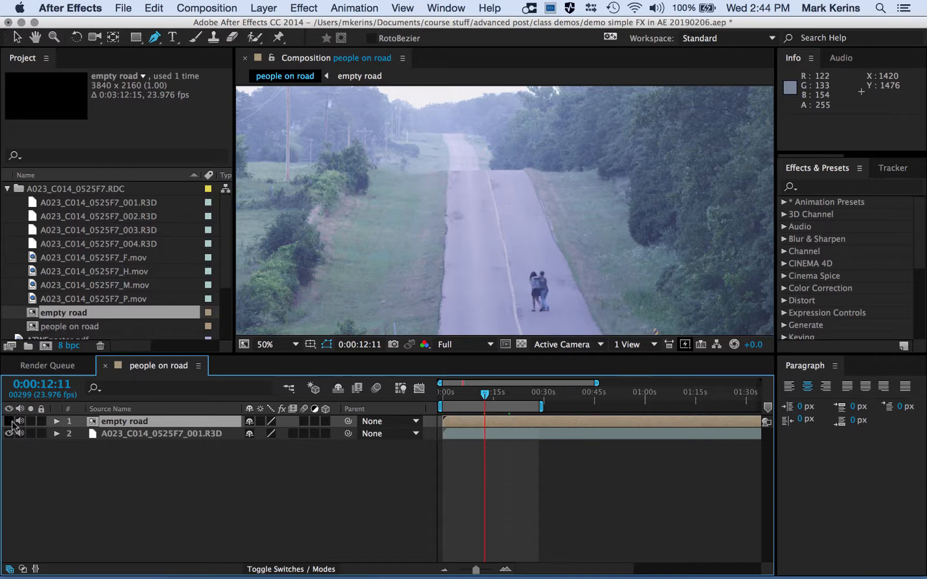
Duplicate the original road footage layer and mute the audio of all three layers
left_click(151, 436)
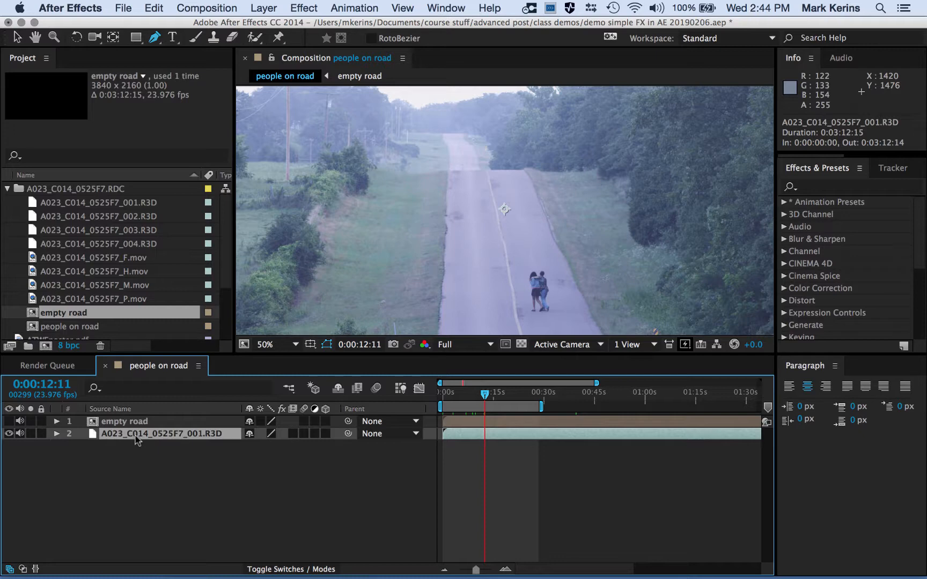
key("super+d")
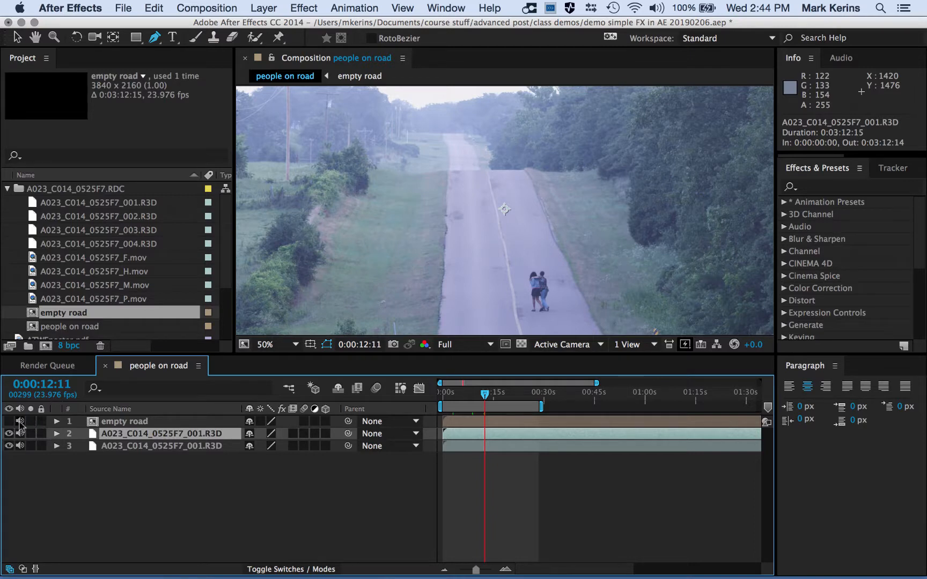
left_click_drag(19, 421, 20, 434)
left_click(20, 446)
Trim the upper road footage copy's end to 0:00:53:17
left_click_drag(485, 397, 627, 409)
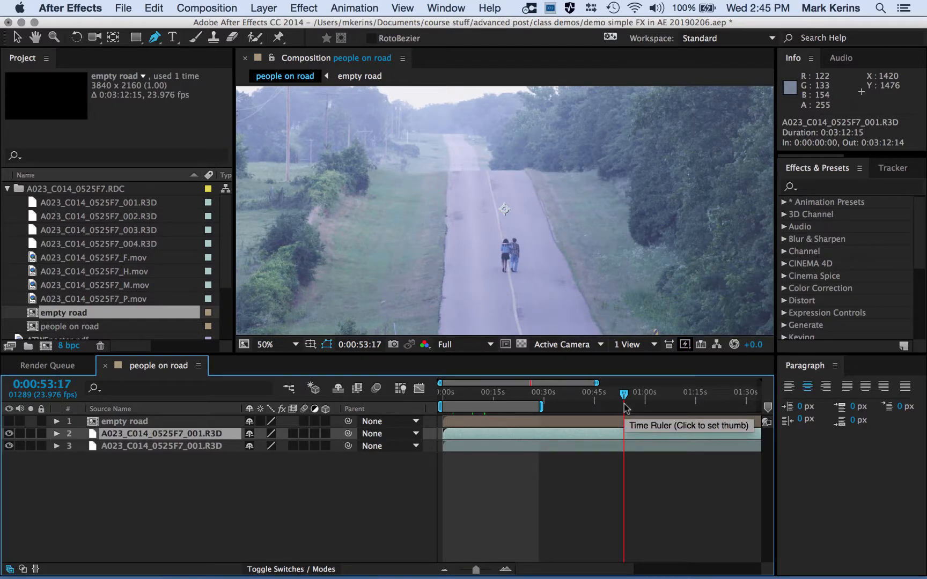
key("alt+bracketright")
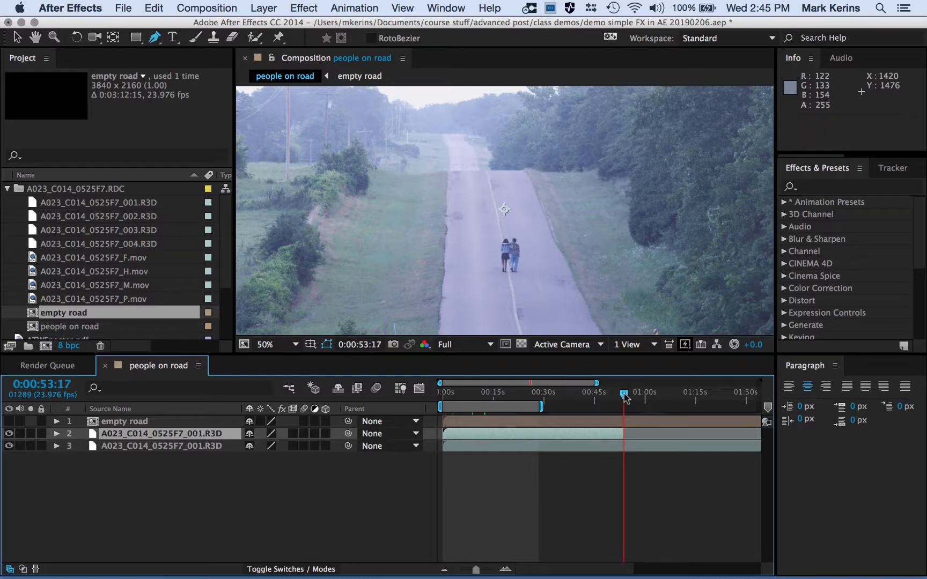
Trim the upper footage copy's start to 0:00:42:18 and draw a closed six-point mask loosely around the walking couple
left_click_drag(622, 397, 587, 397)
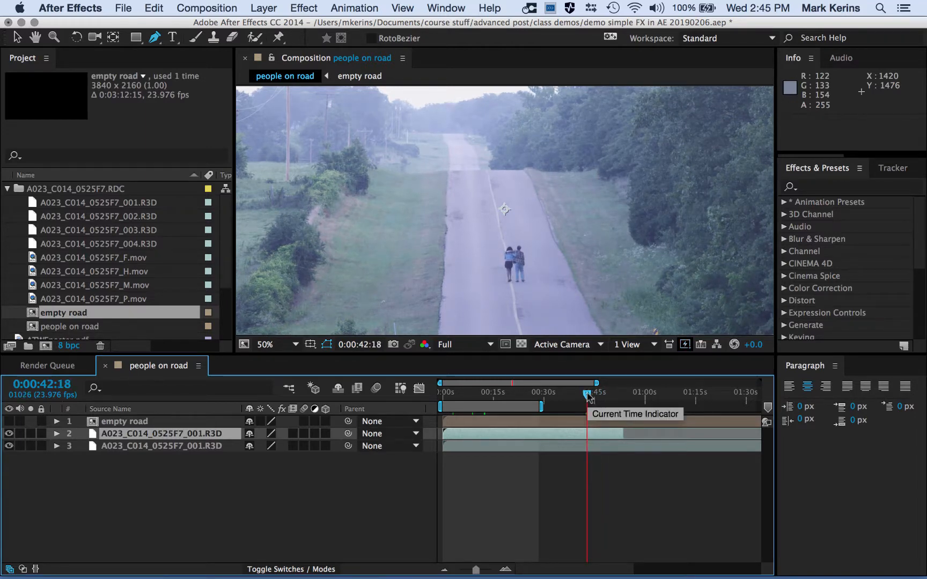
key("alt+bracketleft")
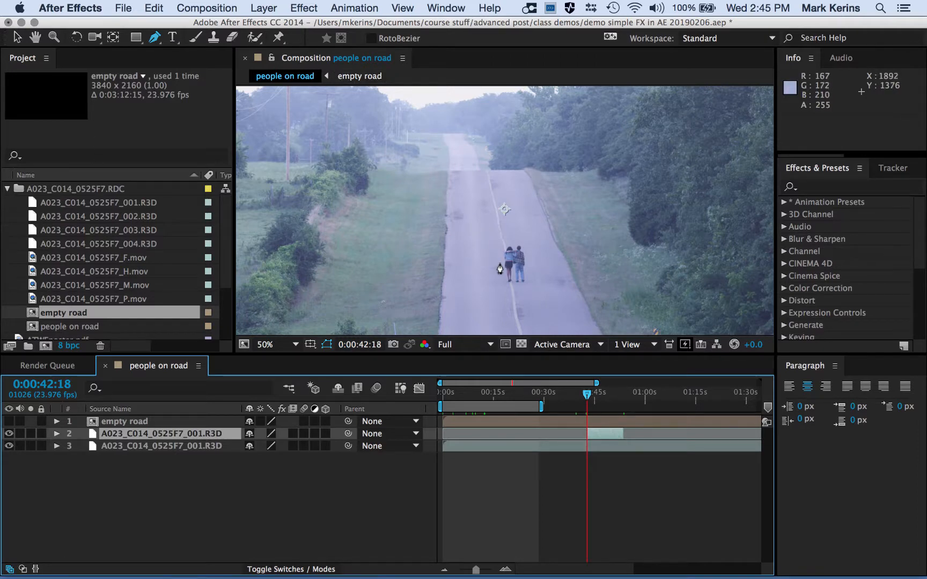
left_click(496, 250)
left_click(506, 236)
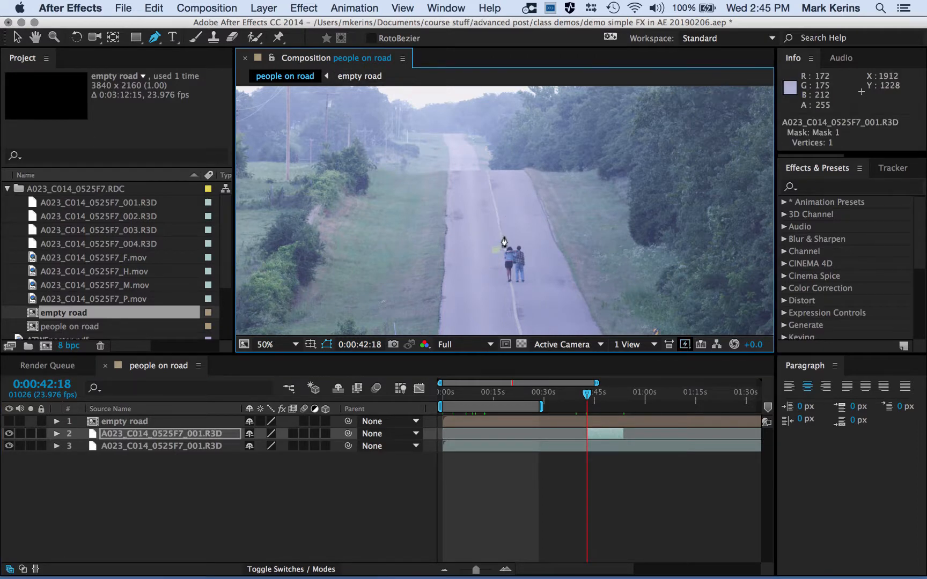
left_click(531, 244)
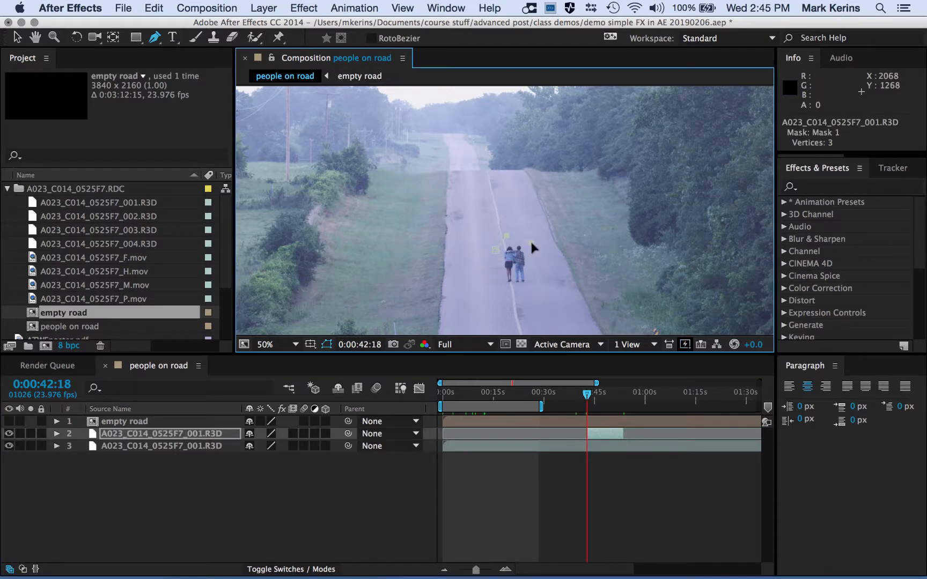
left_click(529, 275)
left_click(526, 293)
left_click(500, 290)
left_click(496, 251)
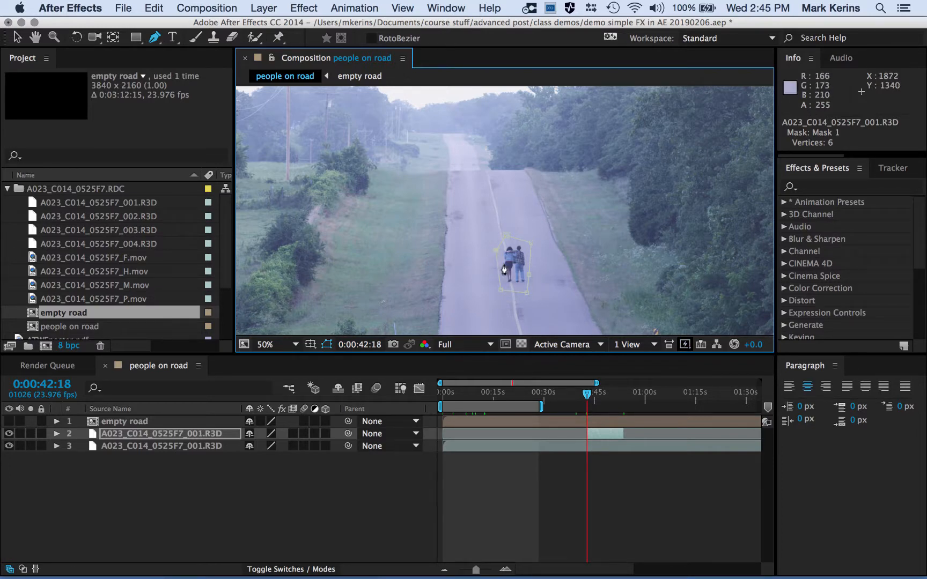
left_click(532, 274)
Set the feather of the mask around the couple to 16 pixels
left_click(57, 434)
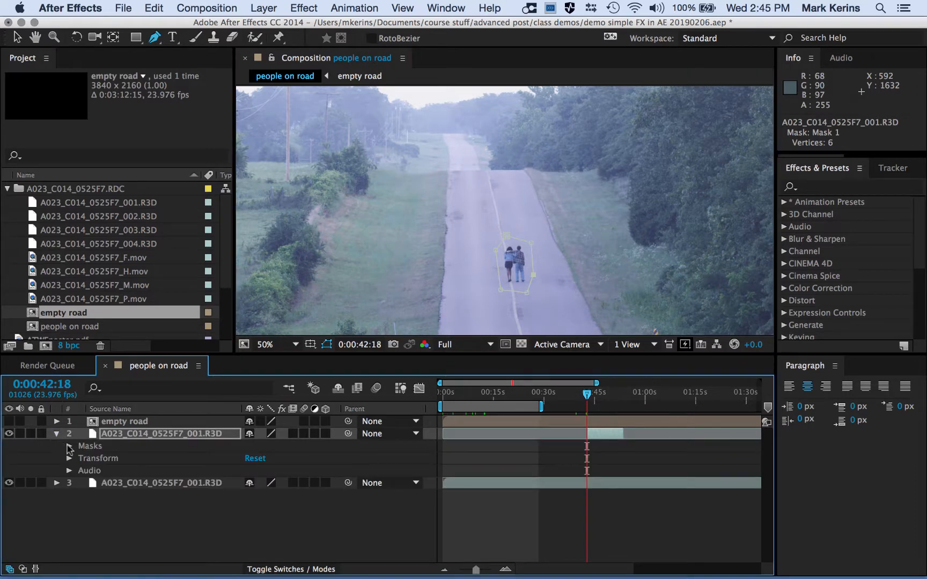
left_click(69, 447)
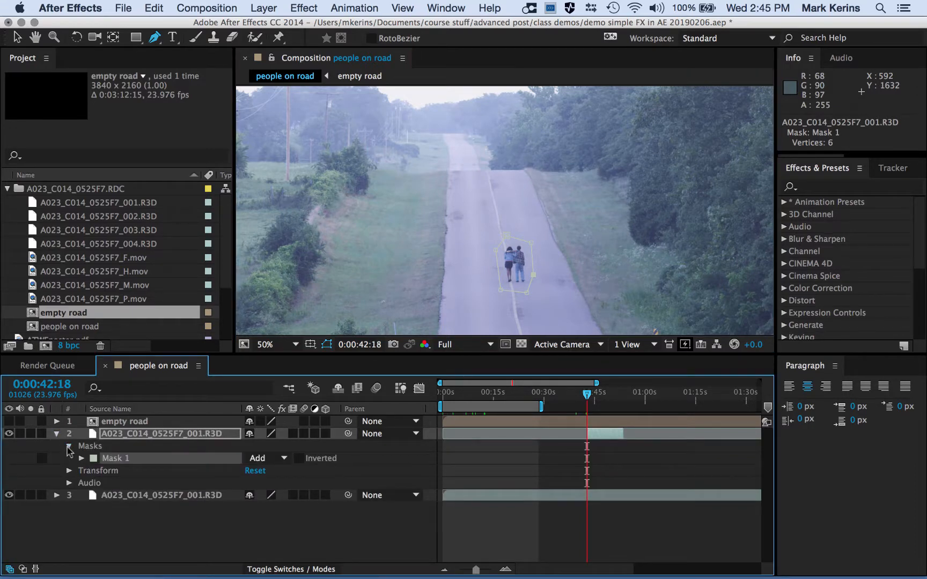
left_click(81, 459)
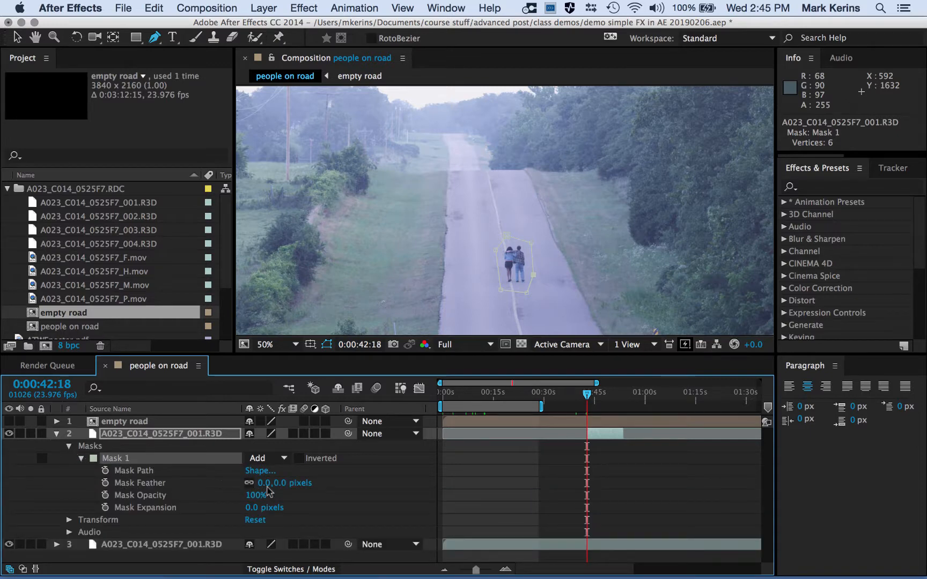
left_click_drag(278, 482, 292, 486)
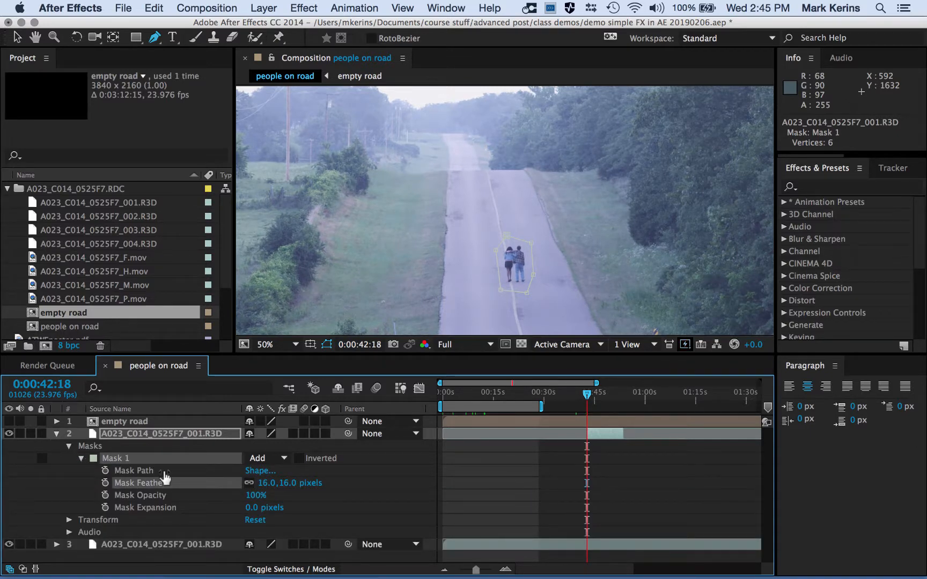
Temporarily hide the bottom footage layer to inspect the mask edge, and set the mask feather to 25 pixels
left_click(9, 545)
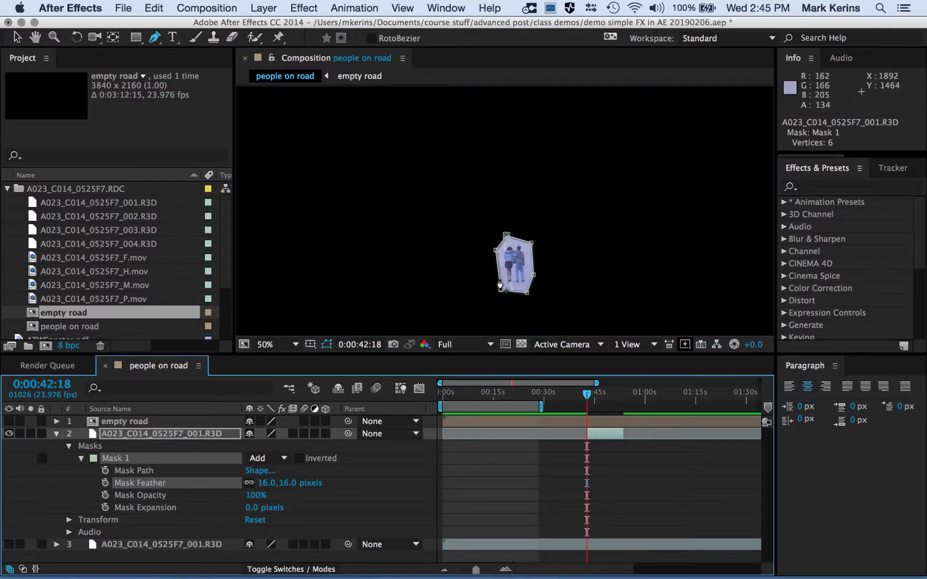
scroll(500, 285, "up", 4)
key("space")
left_click_drag(497, 290, 490, 128)
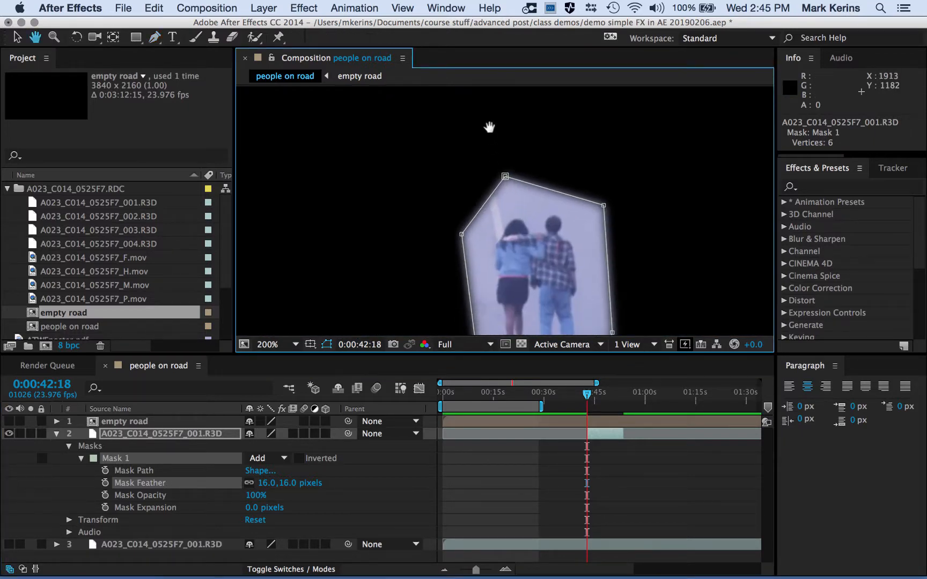
left_click_drag(505, 205, 485, 137)
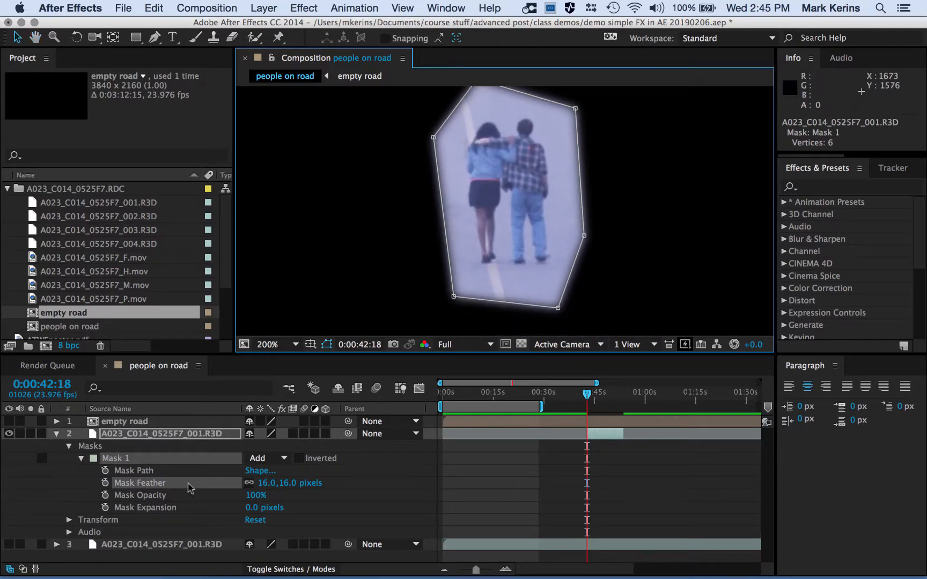
left_click_drag(265, 485, 266, 483)
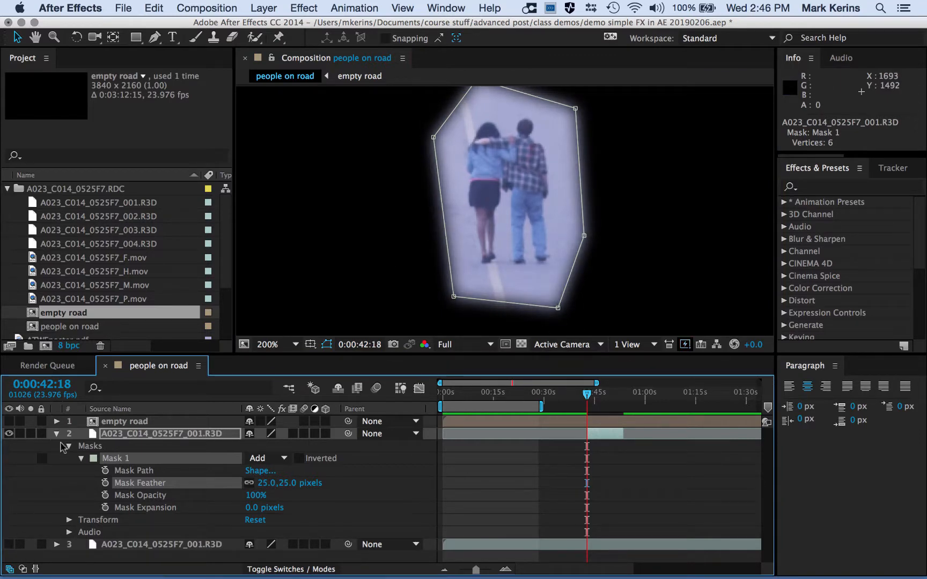
left_click(56, 433)
left_click(9, 445)
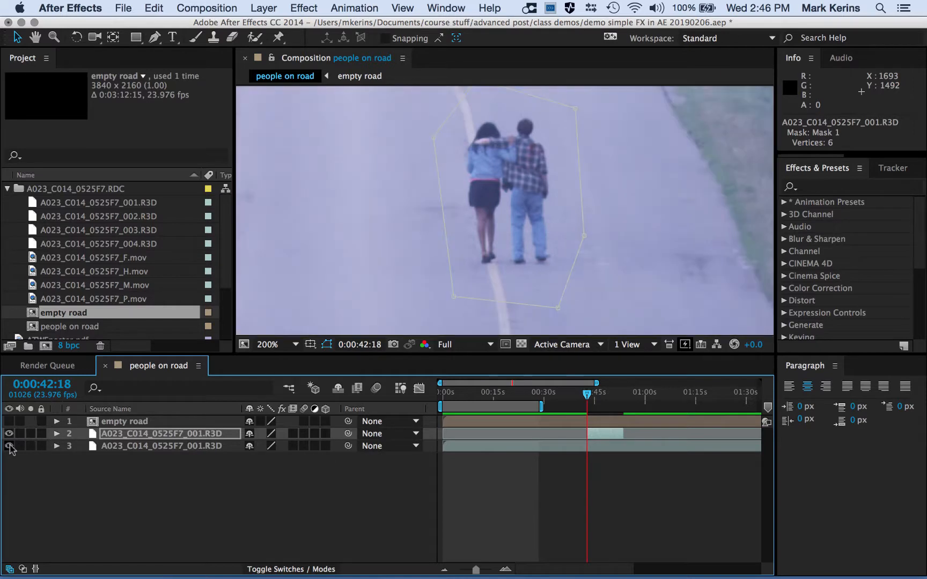
key("comma")
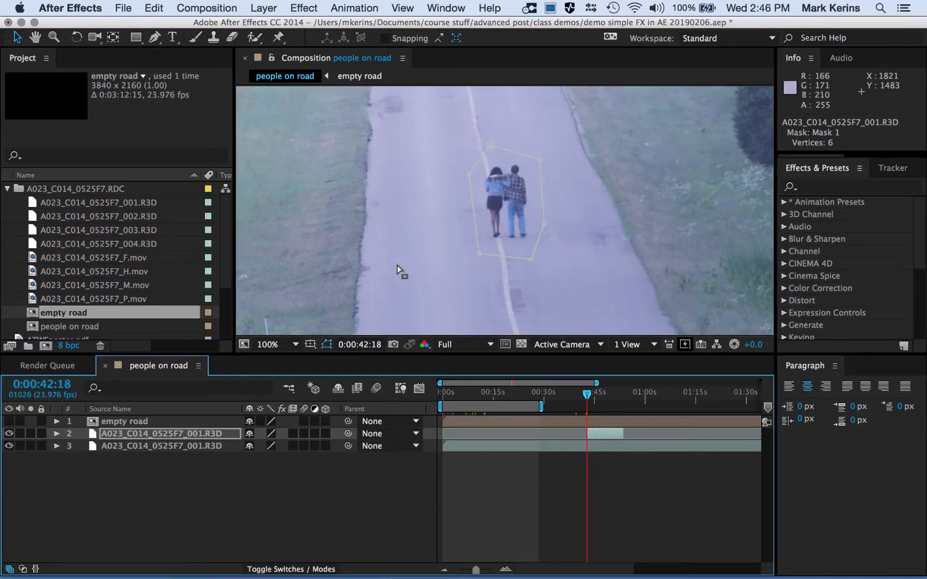
key("comma")
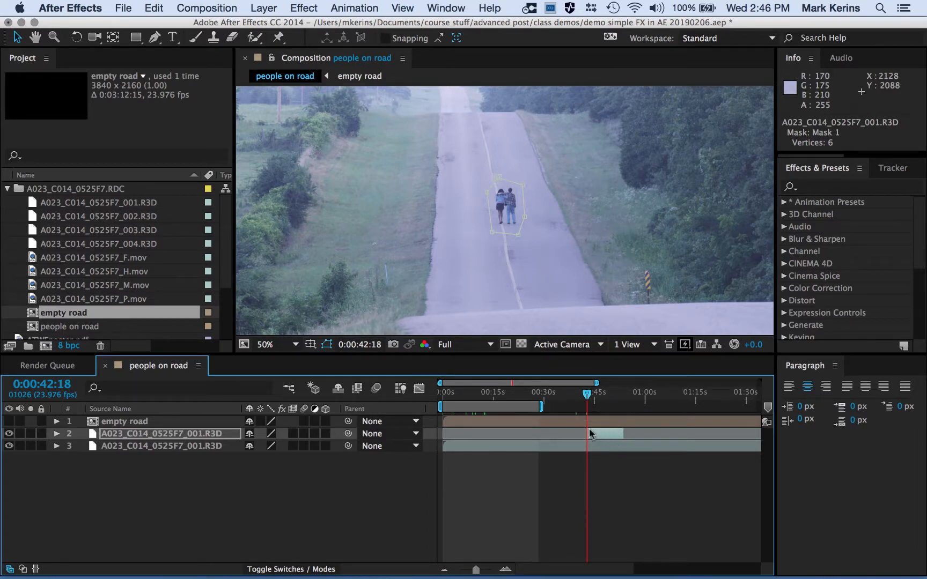
Show the empty road layer and shift the masked couple clip to start at 0:00:06:21
left_click(10, 422)
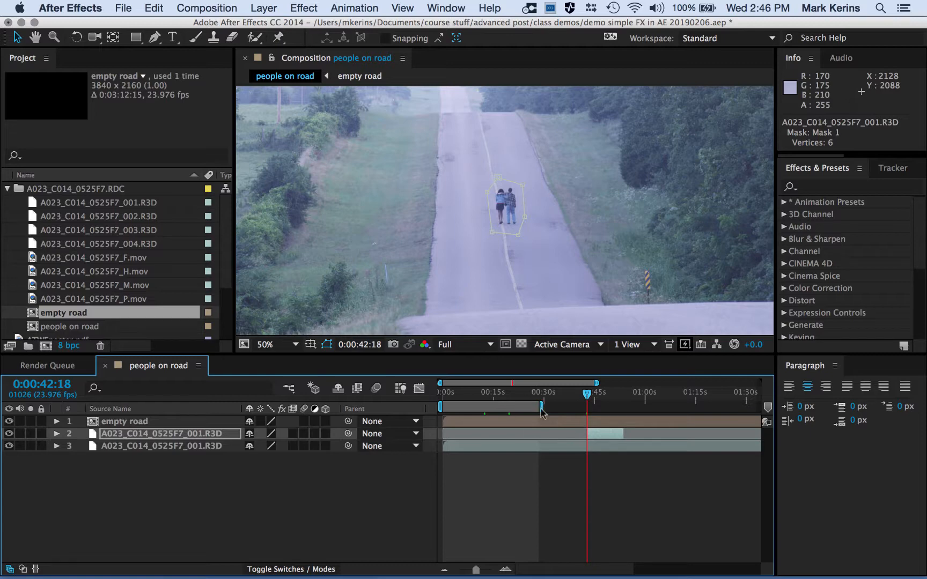
left_click_drag(601, 435, 479, 434)
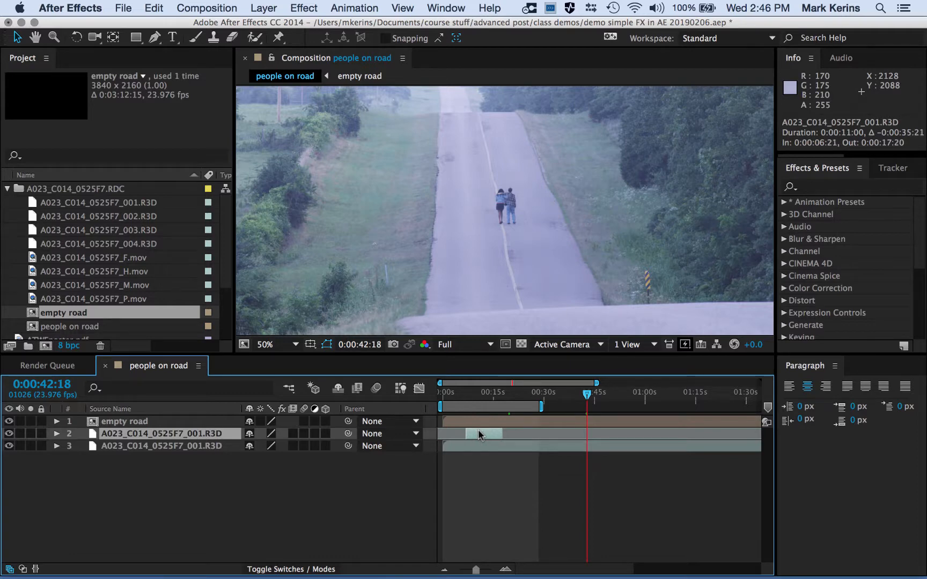
left_click(487, 396)
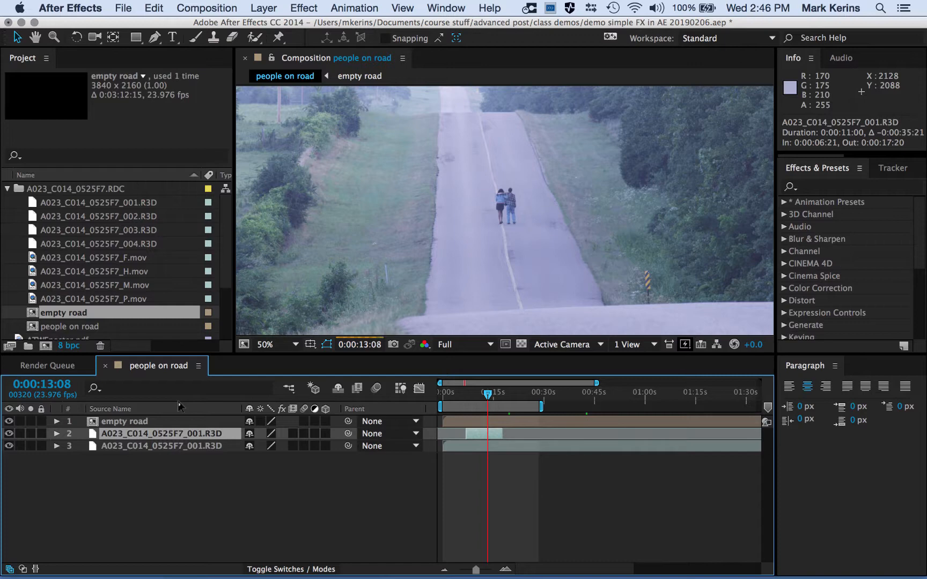
Toggle the empty road layer's visibility to compare the frame, and move the masked couple layer above it
left_click(9, 421)
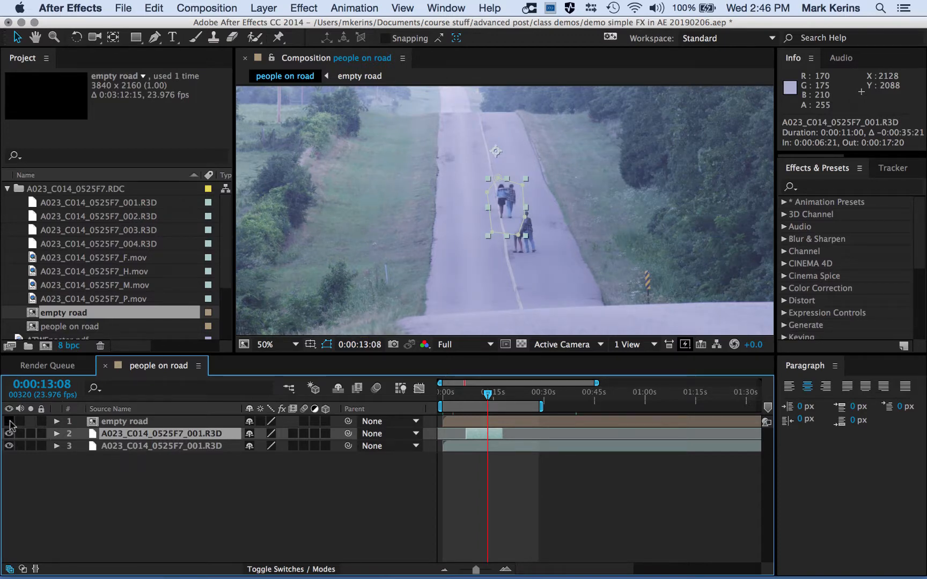
left_click(9, 421)
left_click(9, 421)
left_click(9, 421)
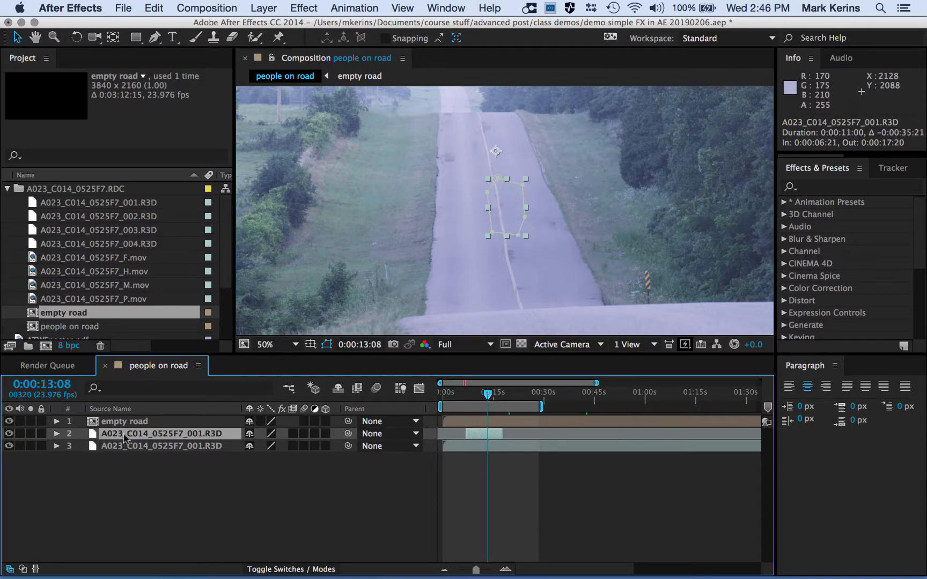
left_click_drag(125, 436, 127, 423)
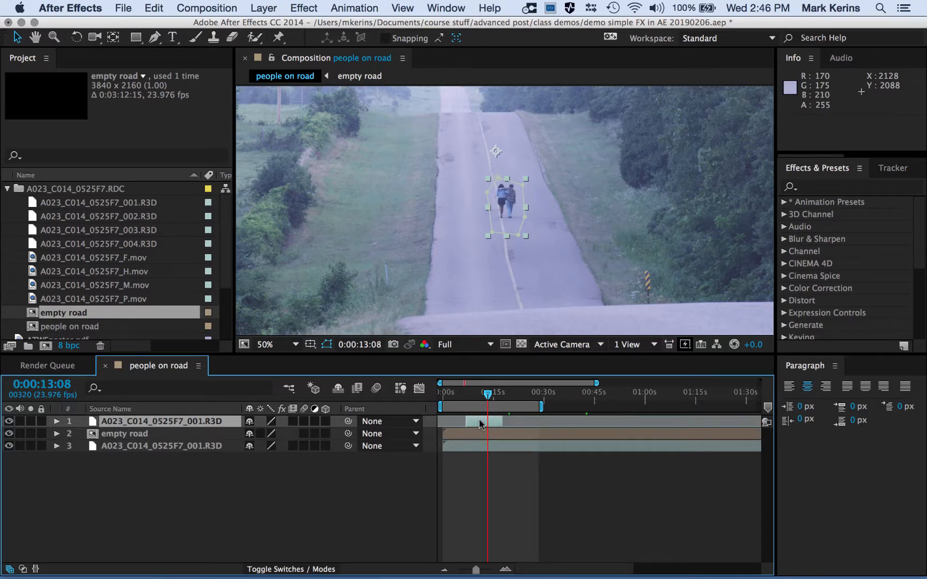
Shift the masked couple clip to start at 0:00:03:00 and scrub between 0:00:09:06 and 0:00:13:13 to check it
left_click_drag(480, 423, 469, 424)
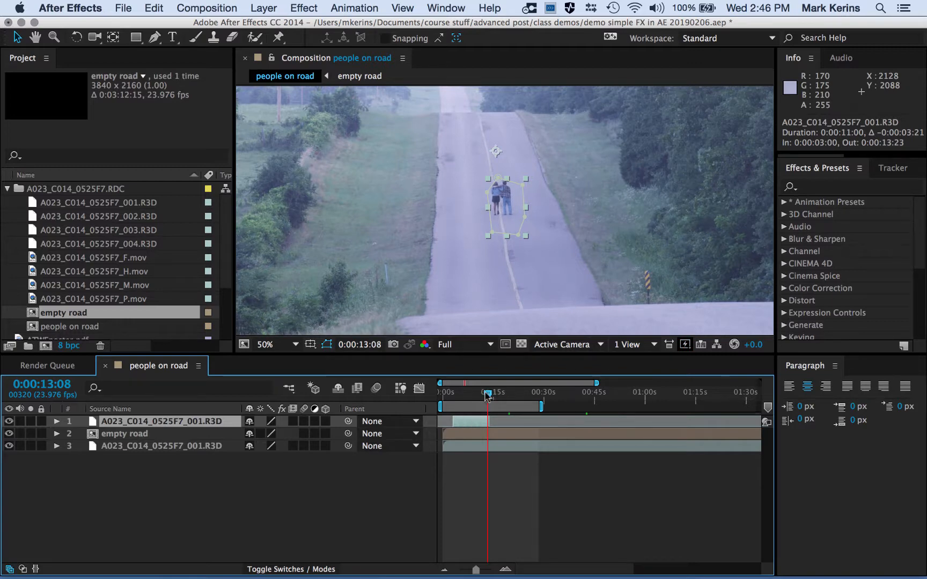
mouse_move(487, 396)
left_mouse_down()
mouse_move(462, 395)
mouse_move(473, 396)
left_mouse_up()
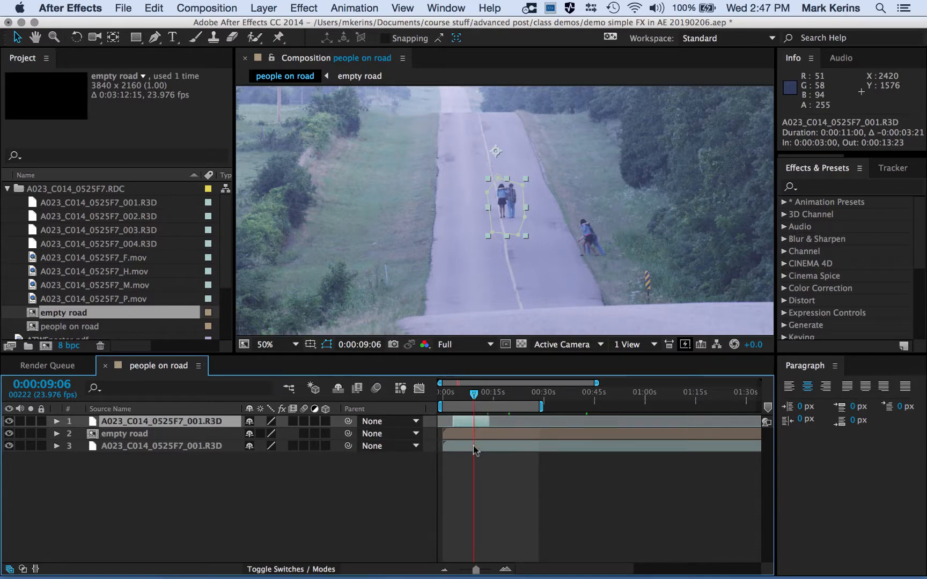
left_click_drag(473, 401, 488, 400)
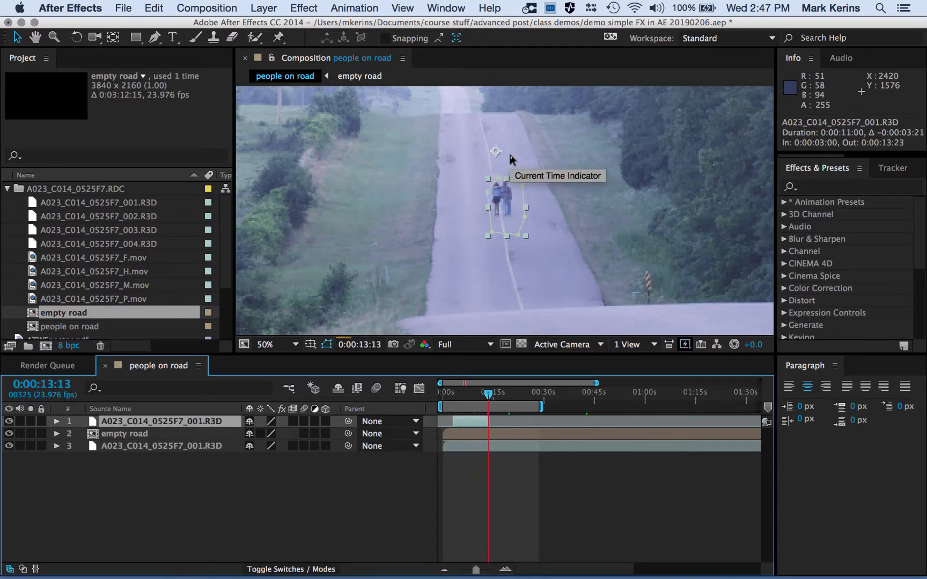
Add two mask points above the couple's heads and pull them outward so the mask clears both figures
scroll(506, 217, "up", 4)
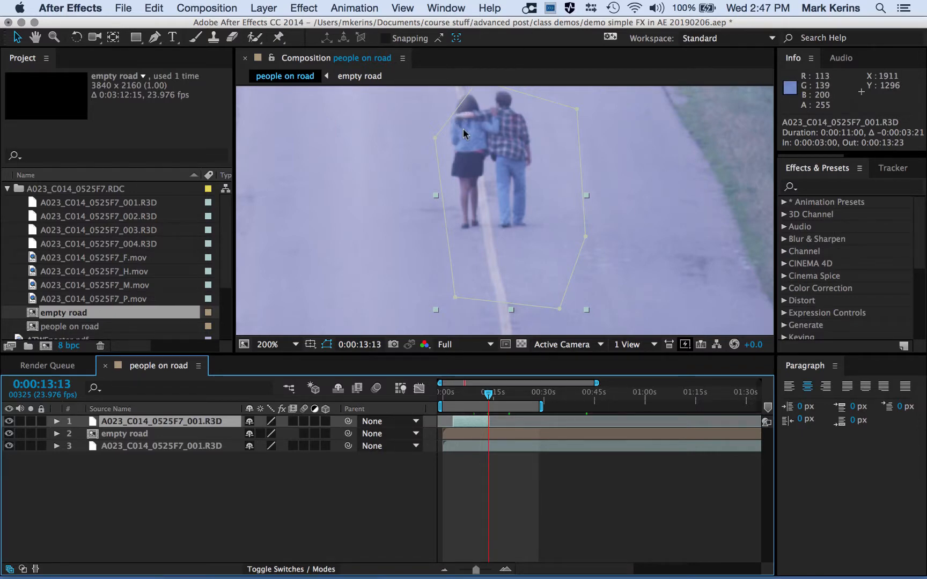
key("space")
left_click_drag(463, 128, 470, 200)
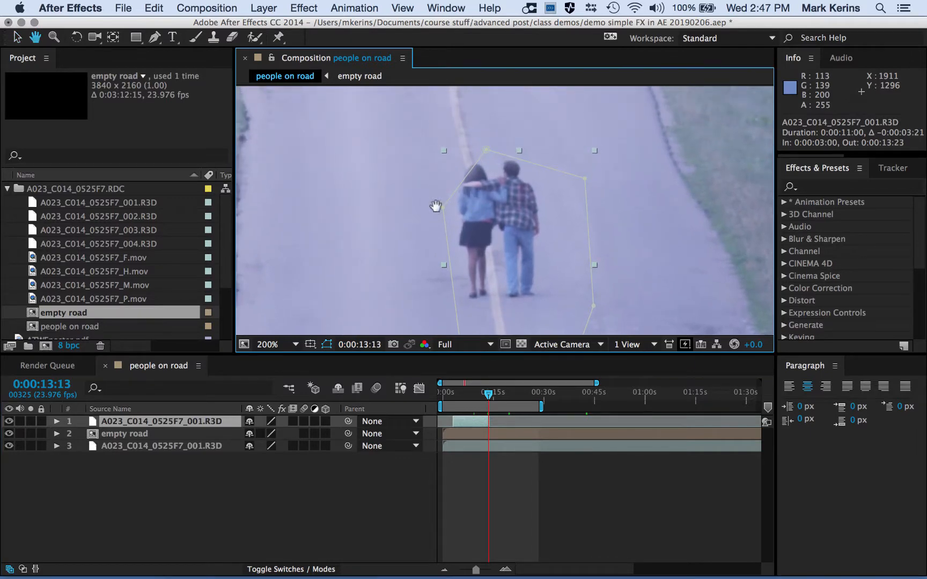
key("g")
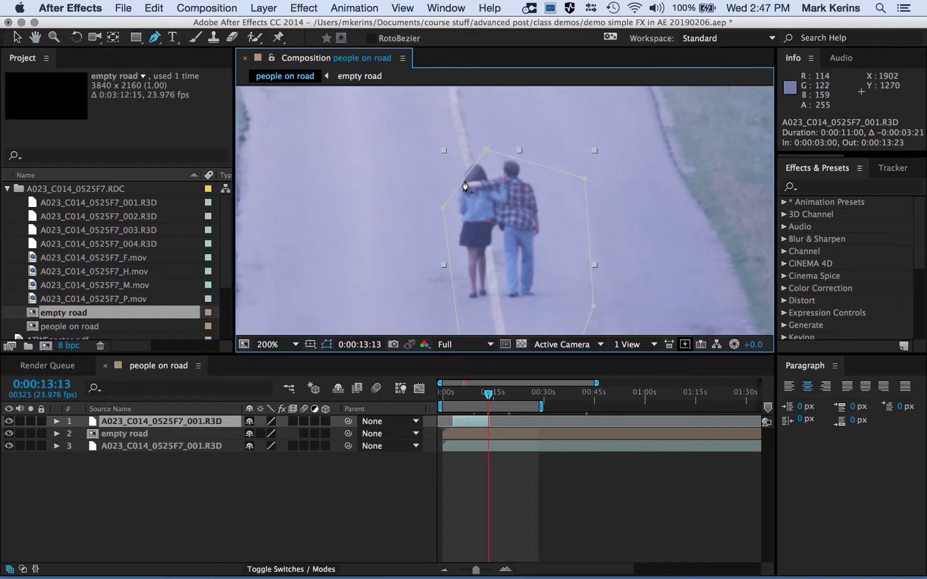
left_click_drag(465, 179, 450, 155)
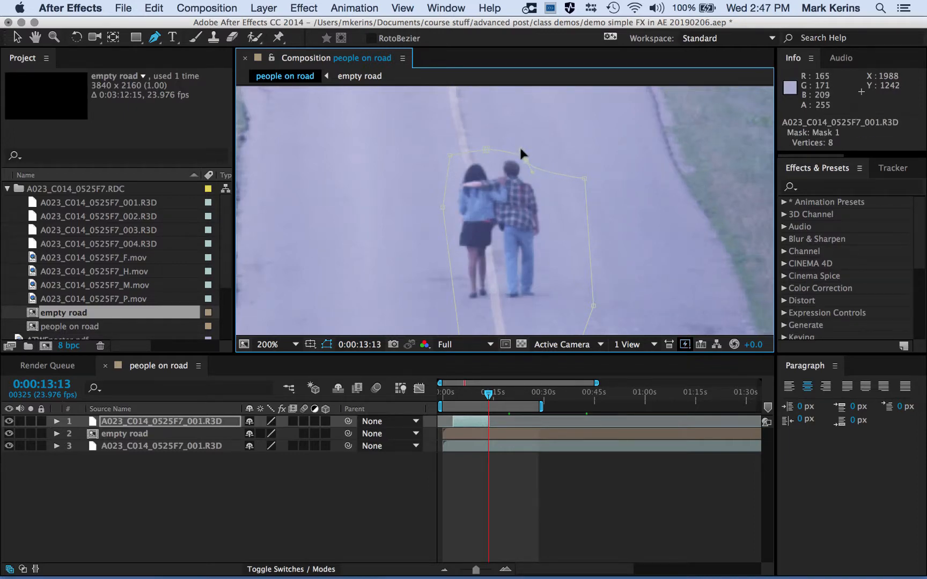
left_click(523, 158)
left_click_drag(524, 157, 525, 154)
scroll(412, 315, "down", 6)
scroll(412, 314, "up", 2)
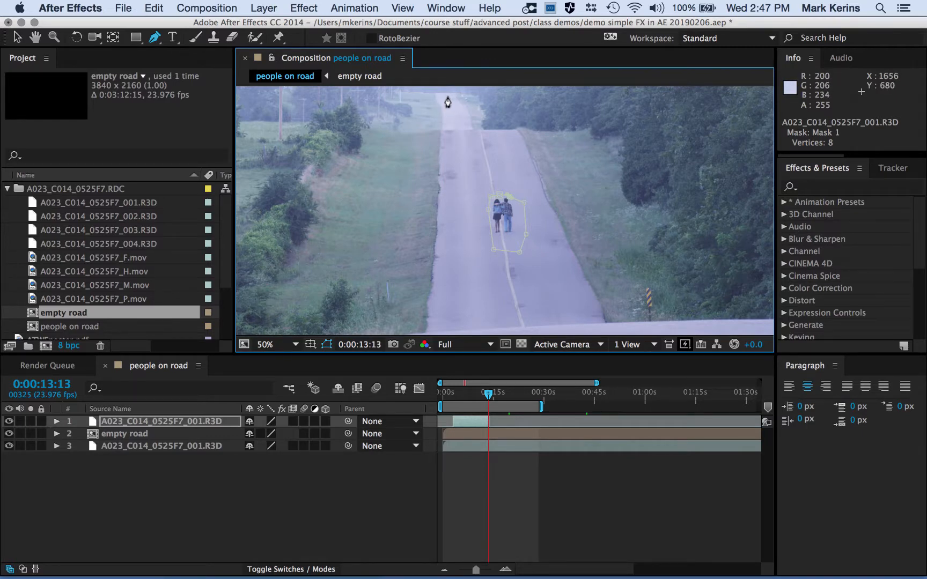
Duplicate the masked couple layer, shift the copy to start at 0:00:15:16, and preview the frame at 0:00:20:20
key("v")
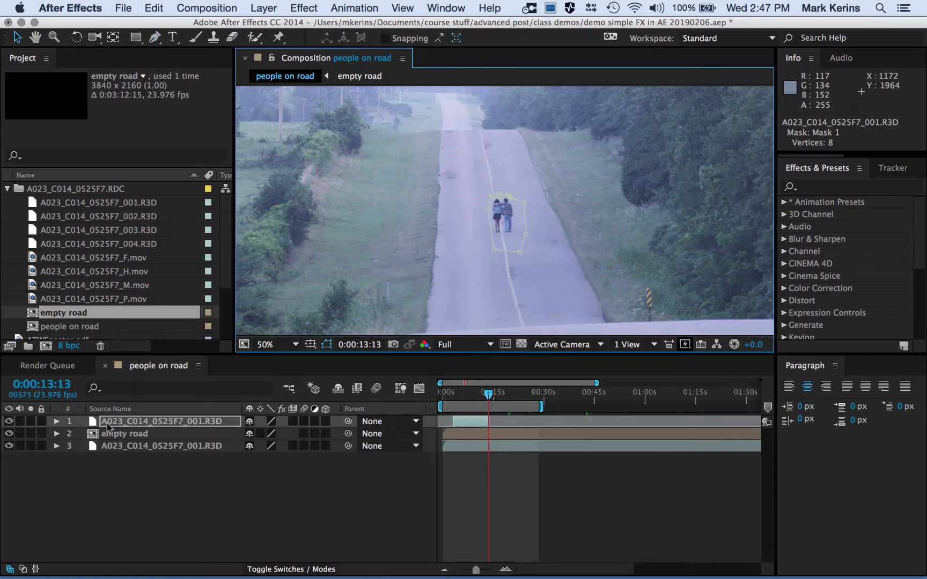
left_click(124, 425)
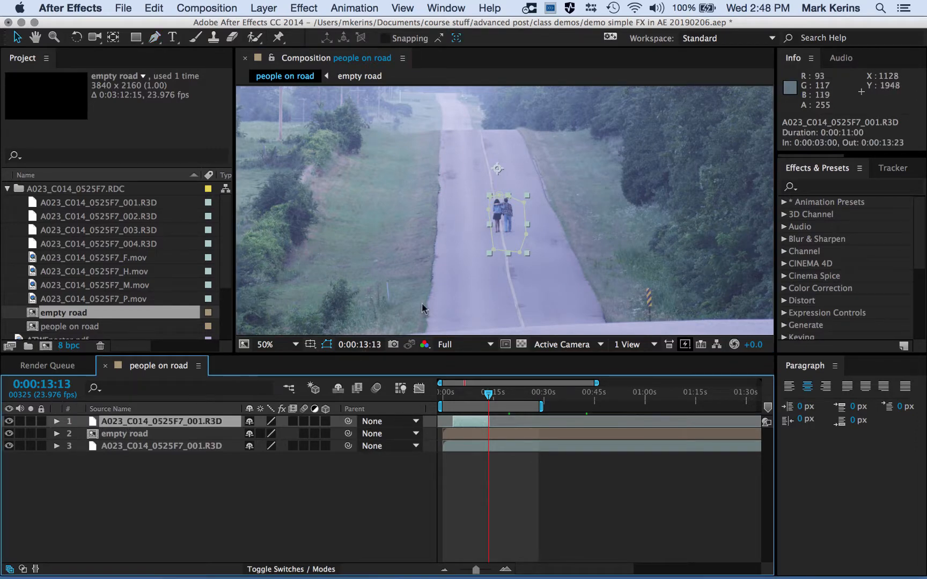
key("super+d")
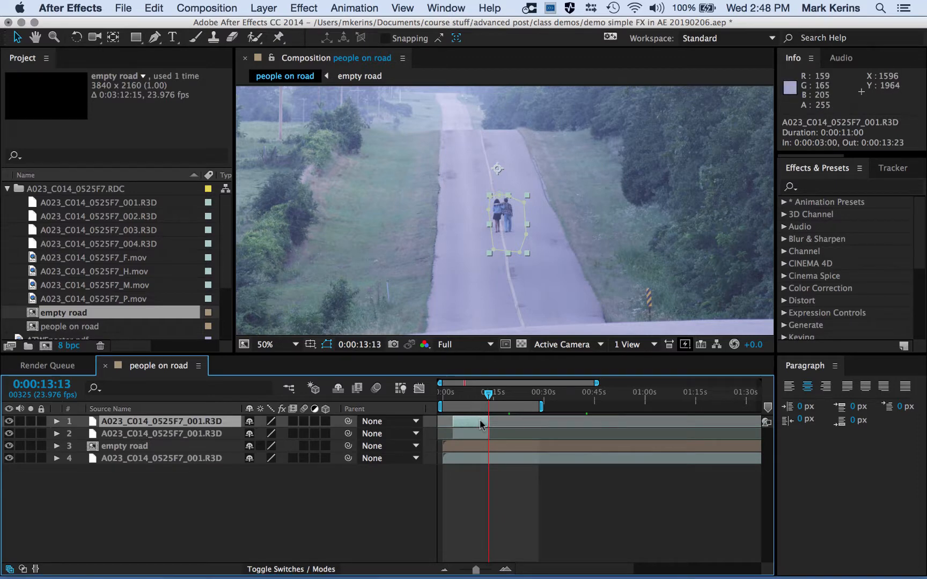
left_click_drag(481, 420, 524, 424)
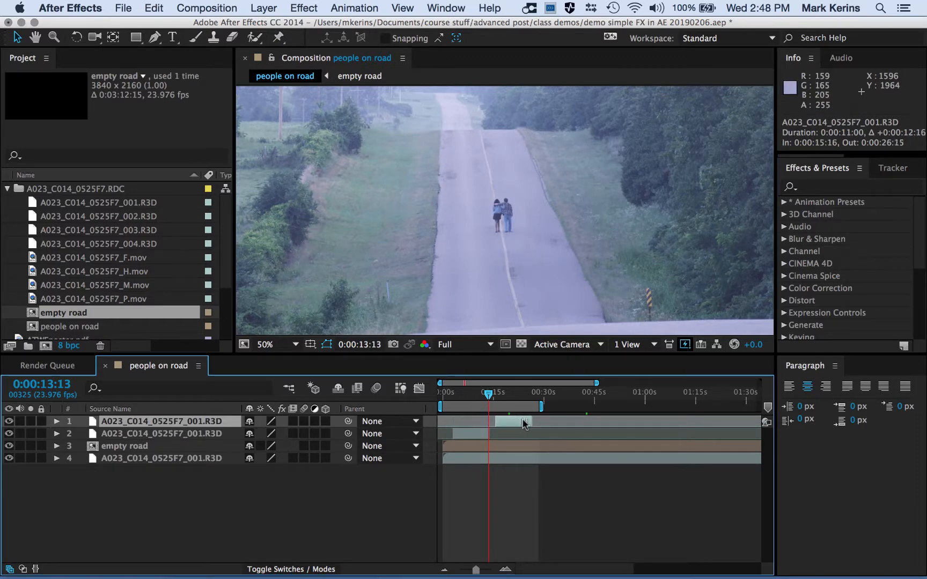
left_click(514, 395)
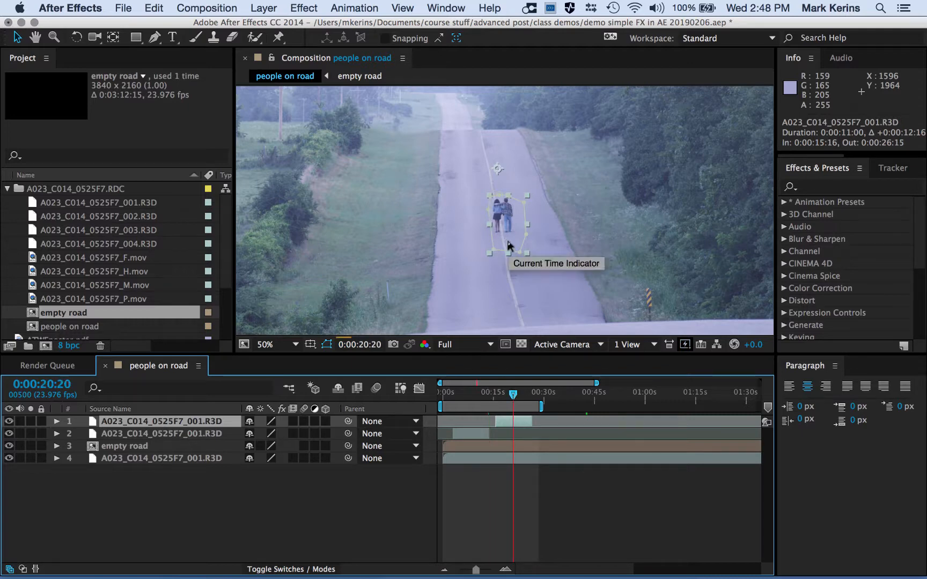
Toggle the empty road layer to compare, and move the newest couple copy up the road to about position 1584, 360
left_click(8, 446)
left_click(8, 445)
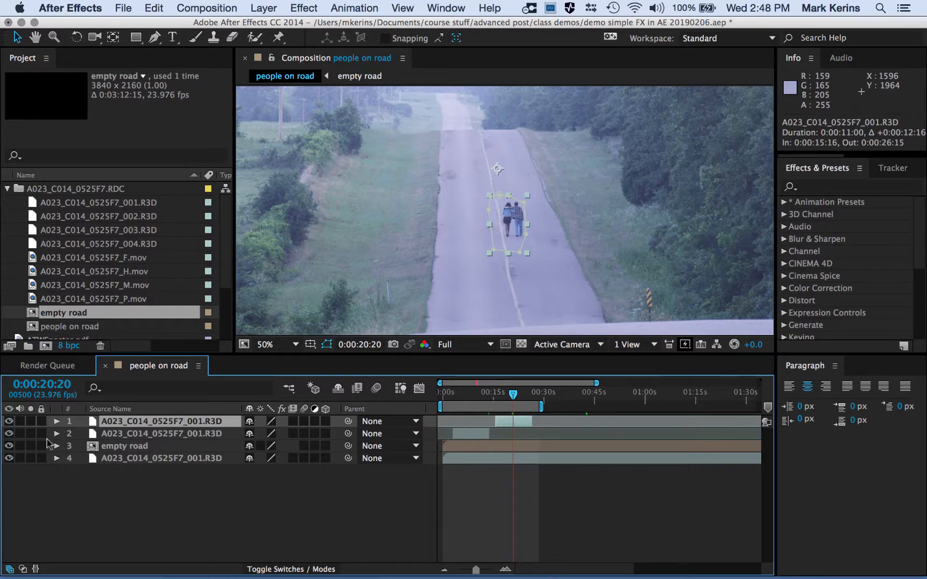
left_click(56, 422)
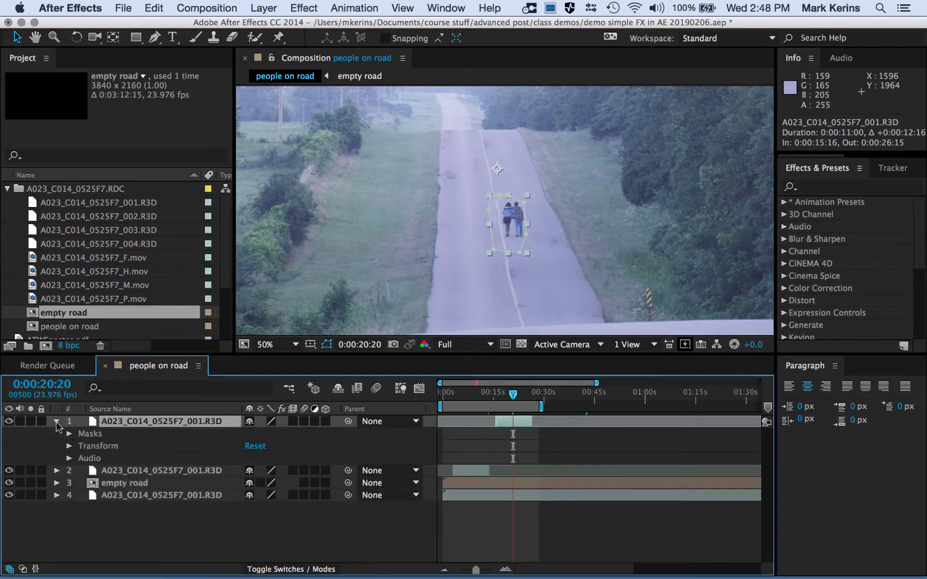
left_click(67, 447)
left_click(69, 447)
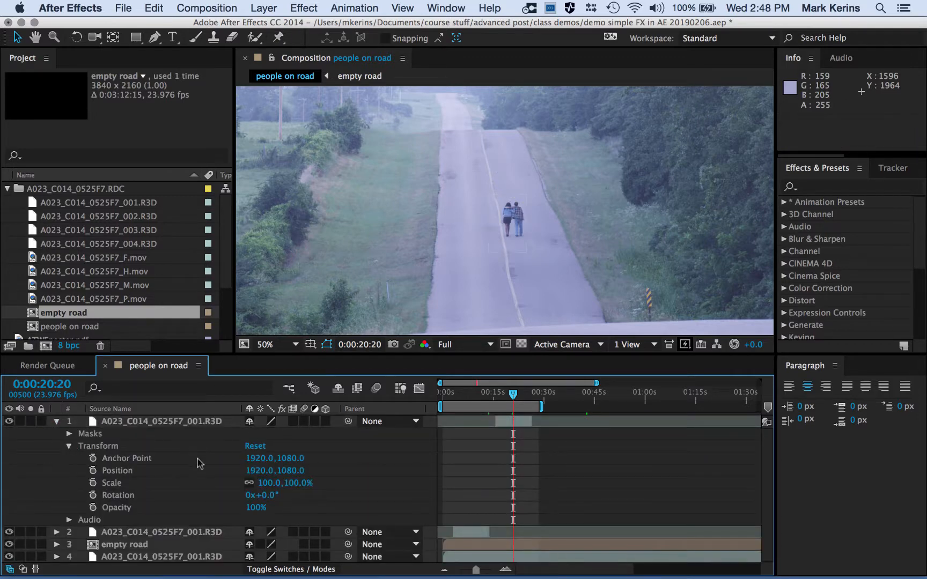
left_click_drag(513, 220, 457, 103)
Shrink the newest couple copy to 19% scale and reposition it near the distant hilltop at about 1631, 592
key("h")
scroll(473, 159, "up", 2)
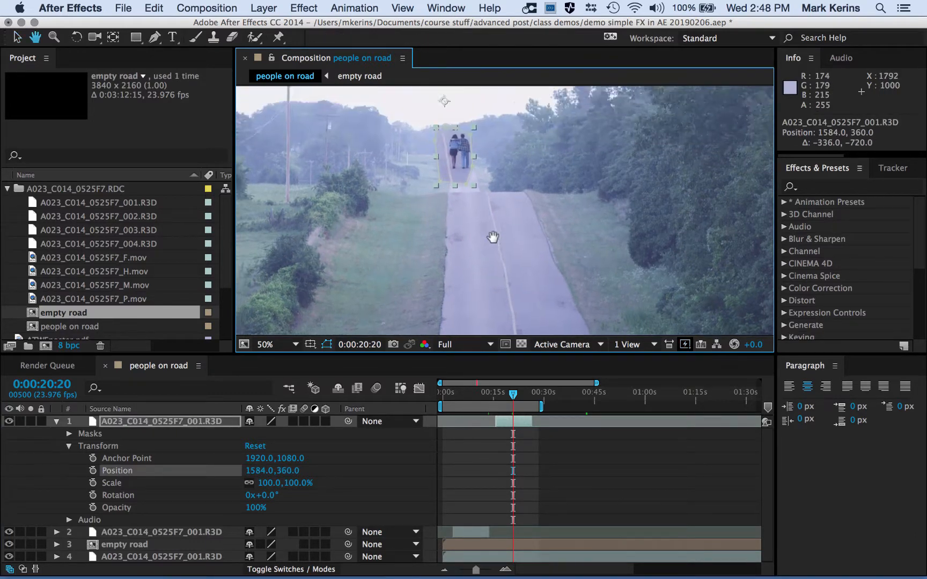
left_click_drag(473, 159, 516, 279)
key("period")
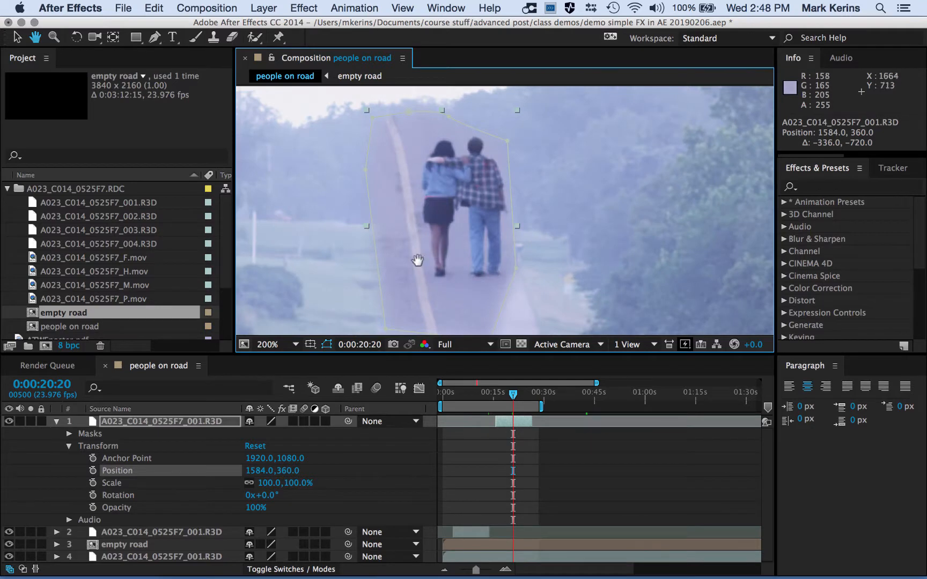
key("v")
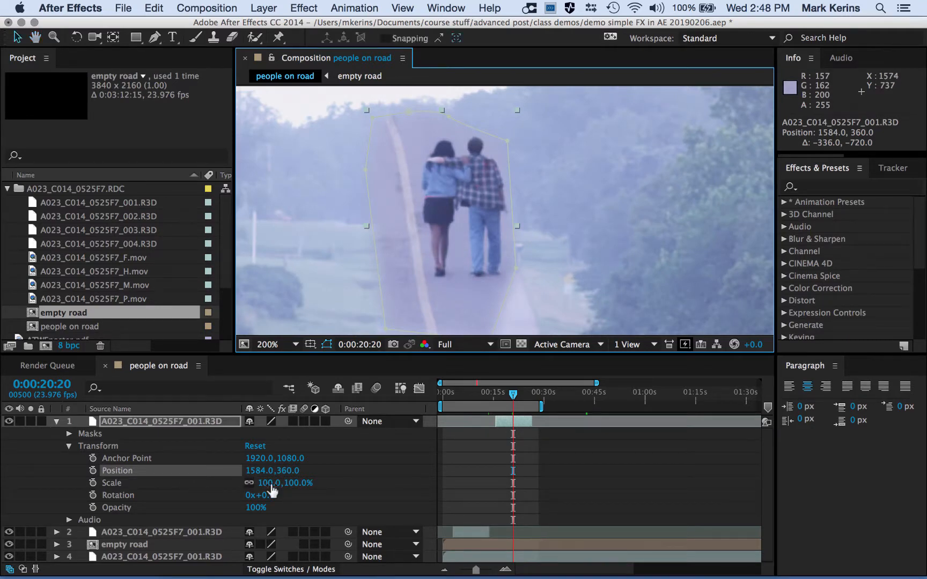
left_click_drag(272, 488, 216, 478)
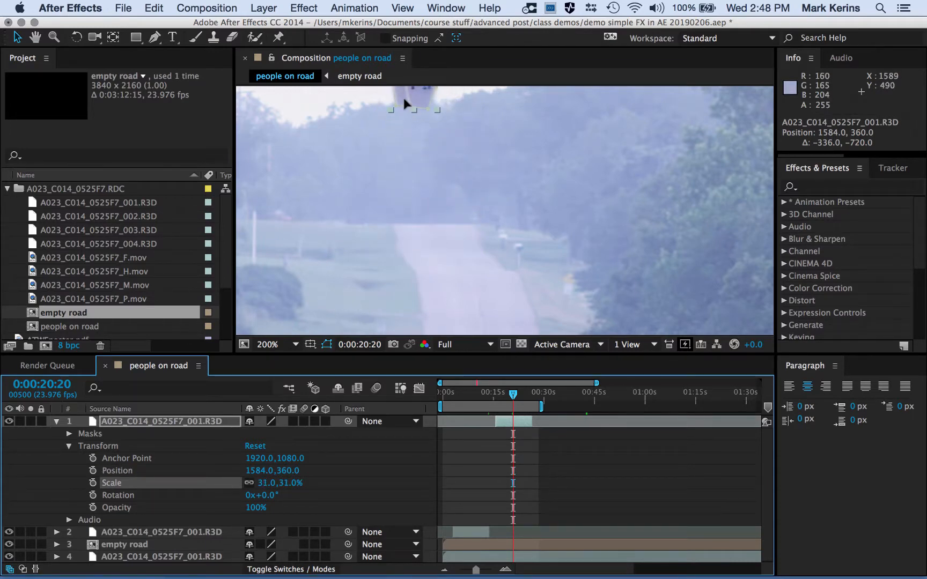
left_click_drag(402, 95, 438, 280)
left_click_drag(283, 483, 283, 482)
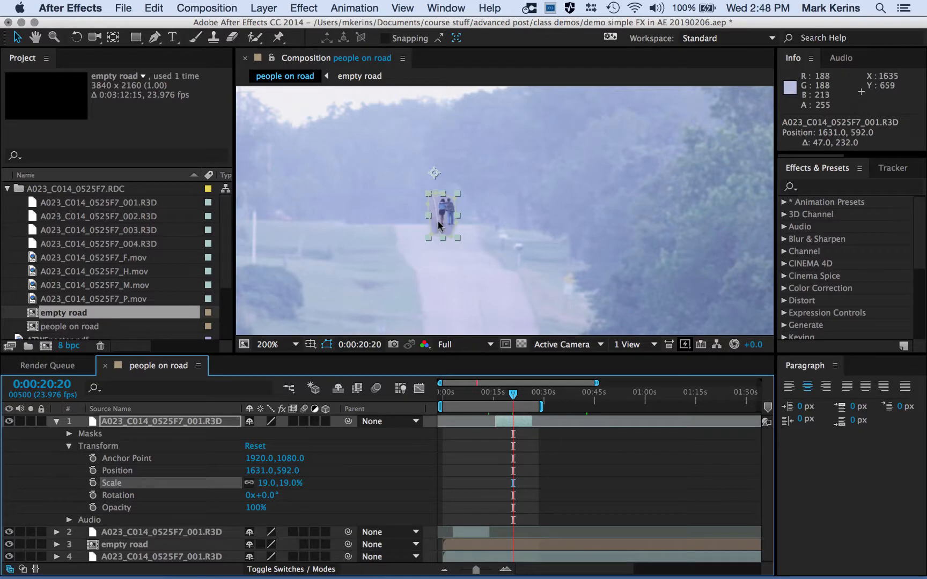
Place the small couple on the distant road at about position 1650, 641 and set its scale to 17%
left_click_drag(438, 239, 452, 257)
key("comma")
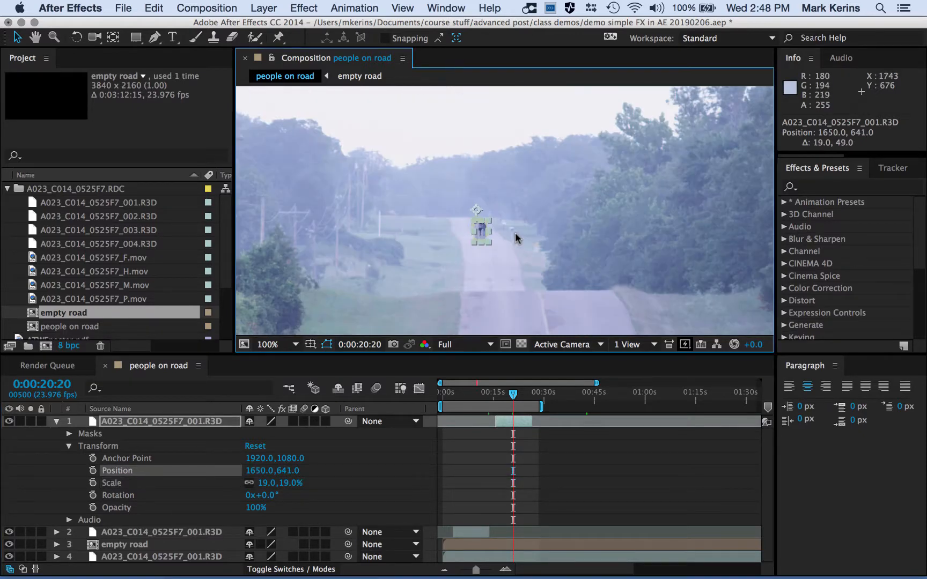
key("period")
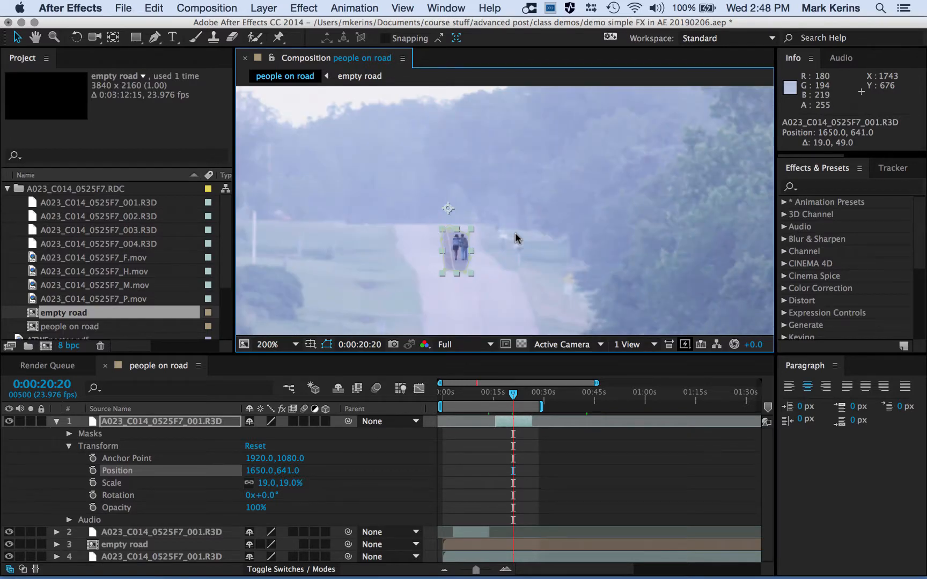
key("period")
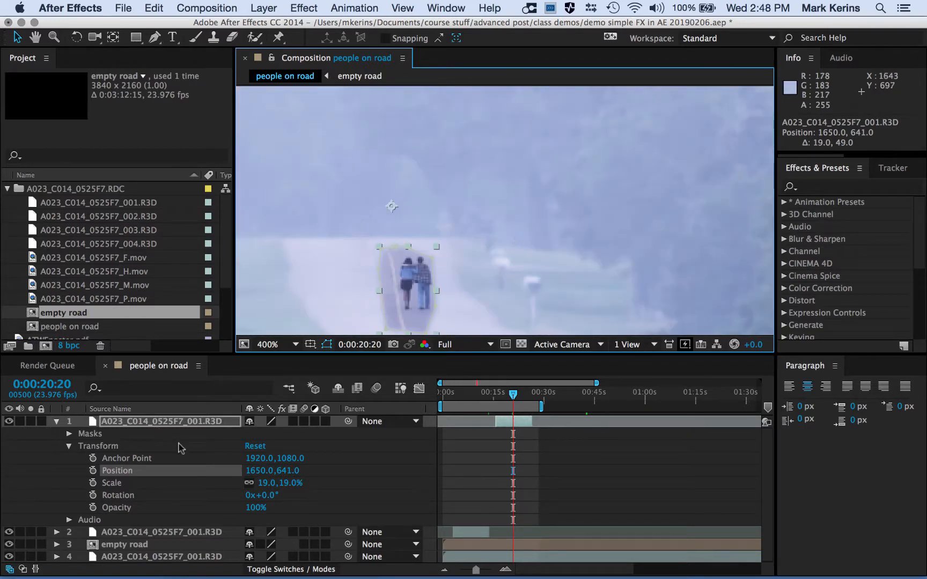
left_click(267, 485)
type("17")
key("Return")
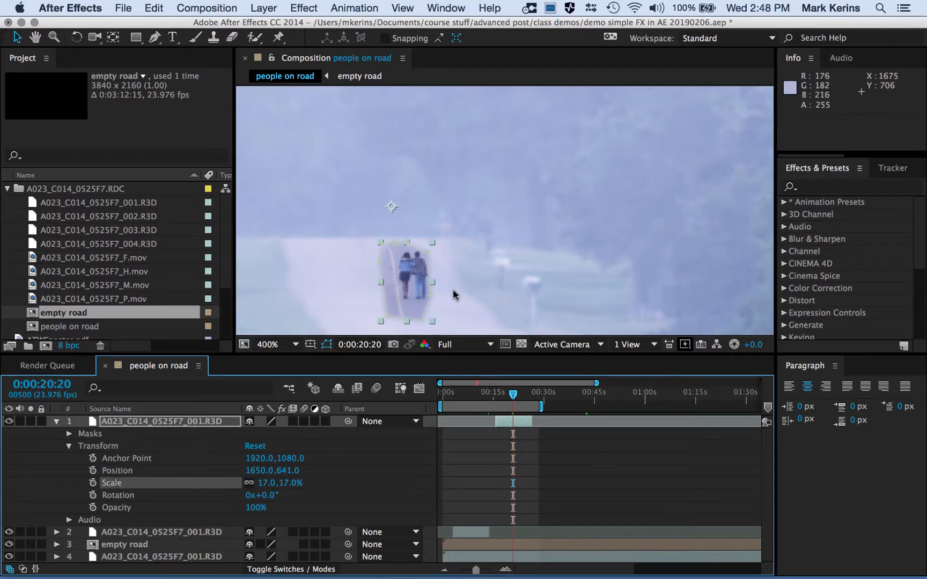
scroll(477, 241, "down", 2)
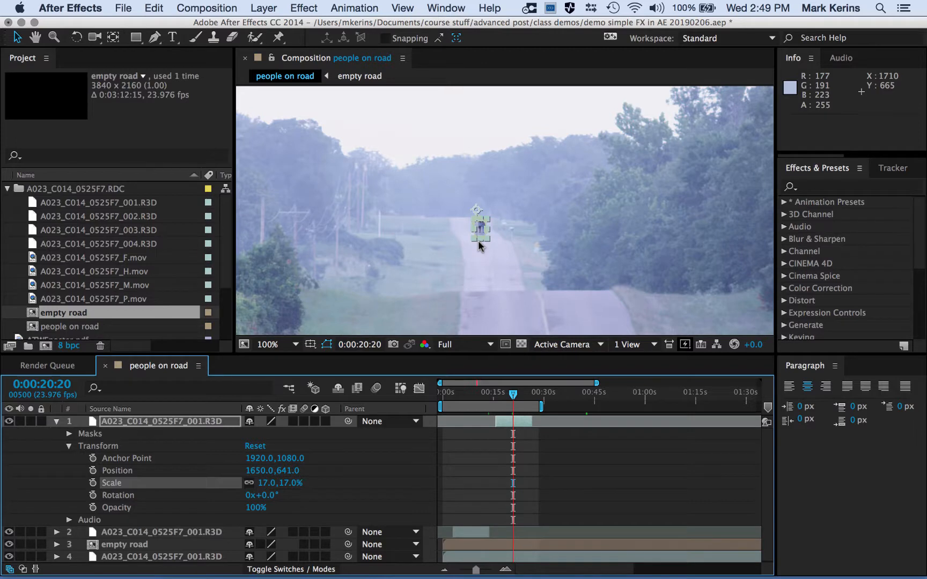
Examine close up and from afar how the shrunken couple's sharpness and tone match the distant road
left_click(158, 424)
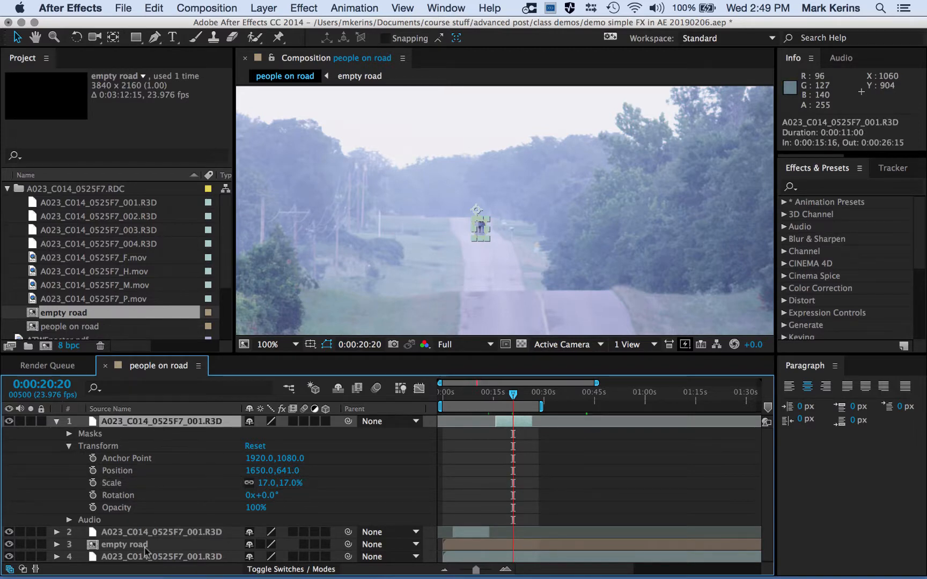
left_click(155, 534)
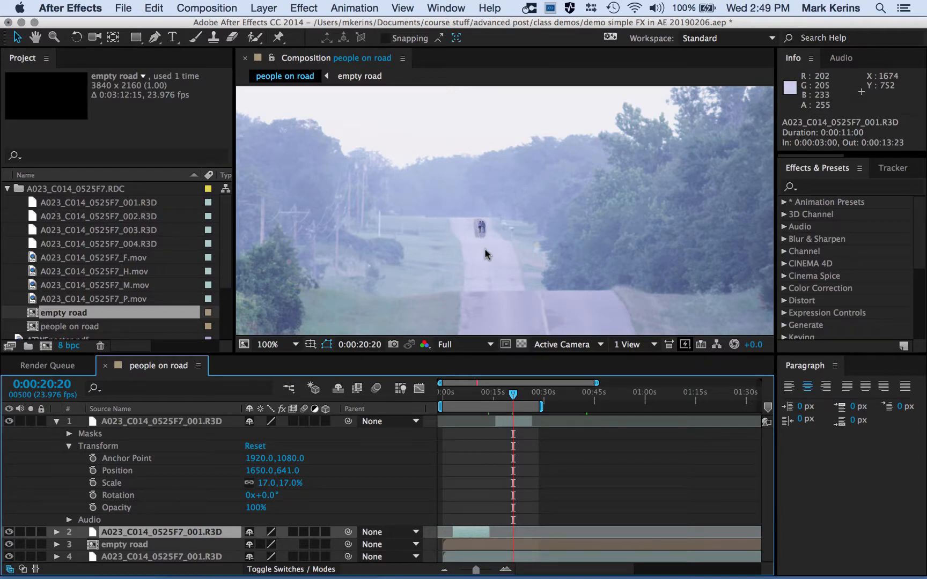
scroll(485, 248, "up", 2)
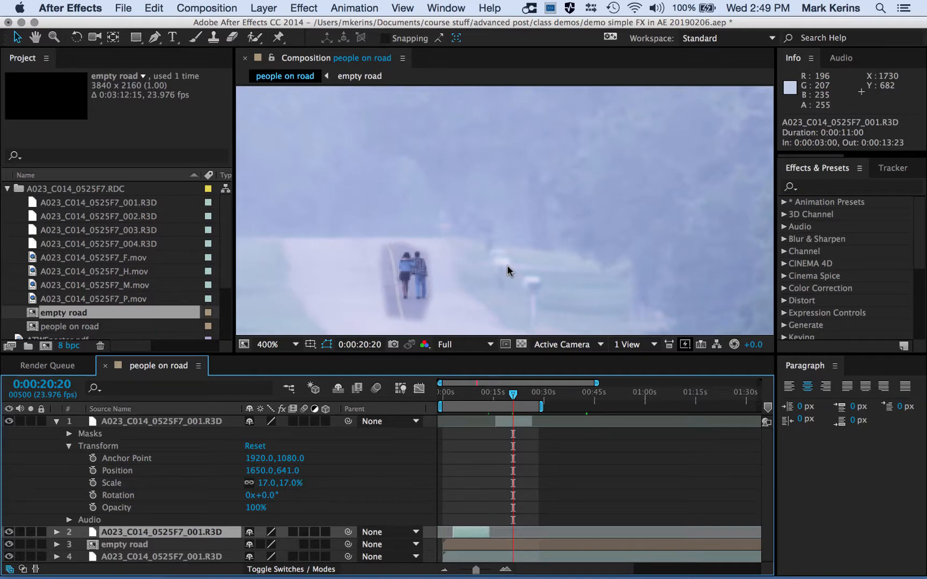
key("period")
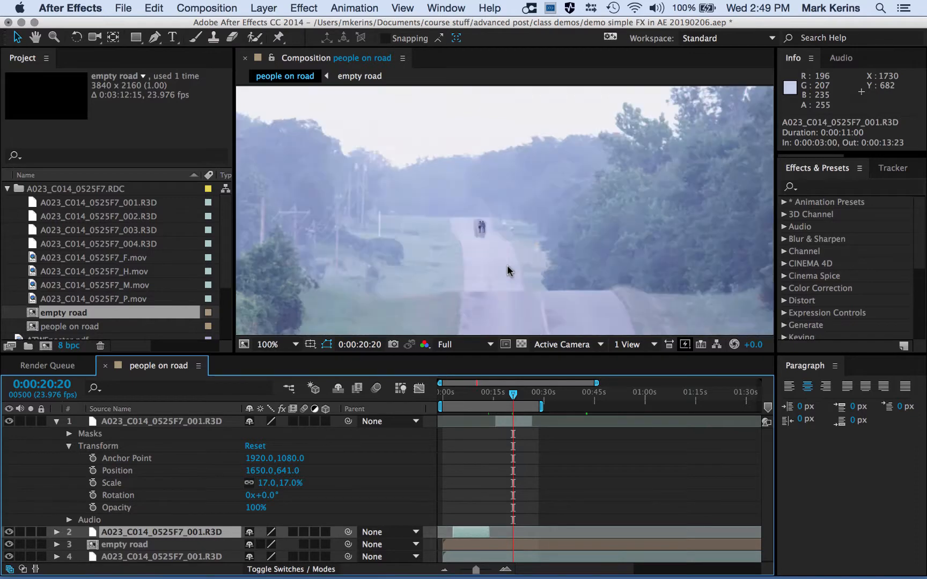
key("period")
key("period")
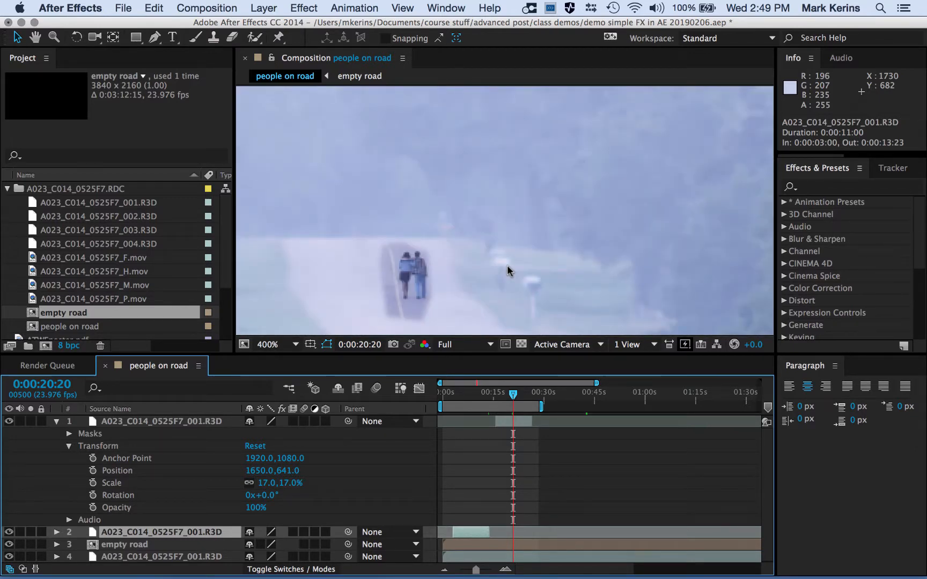
key("comma")
key("comma")
key("comma")
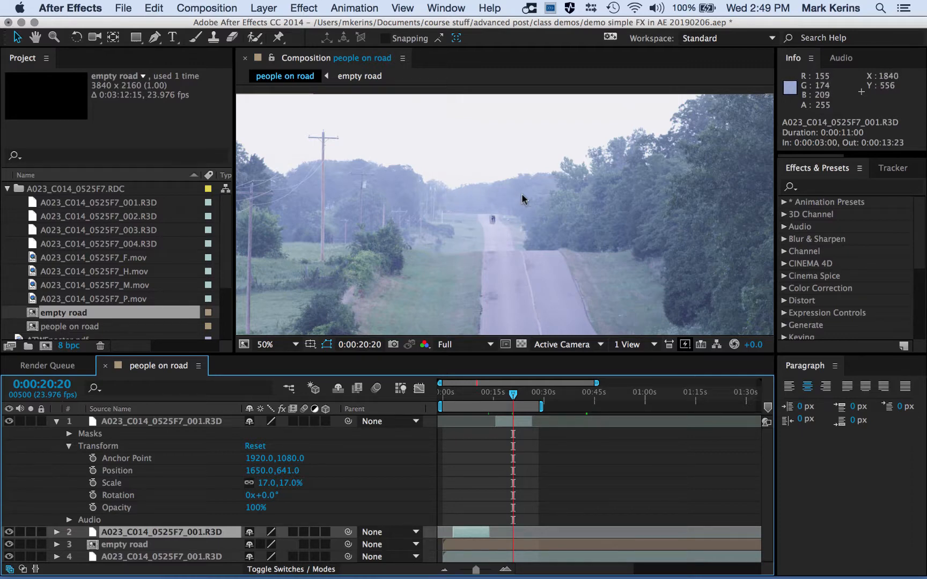
scroll(480, 227, "up", 3)
scroll(480, 227, "up", 1)
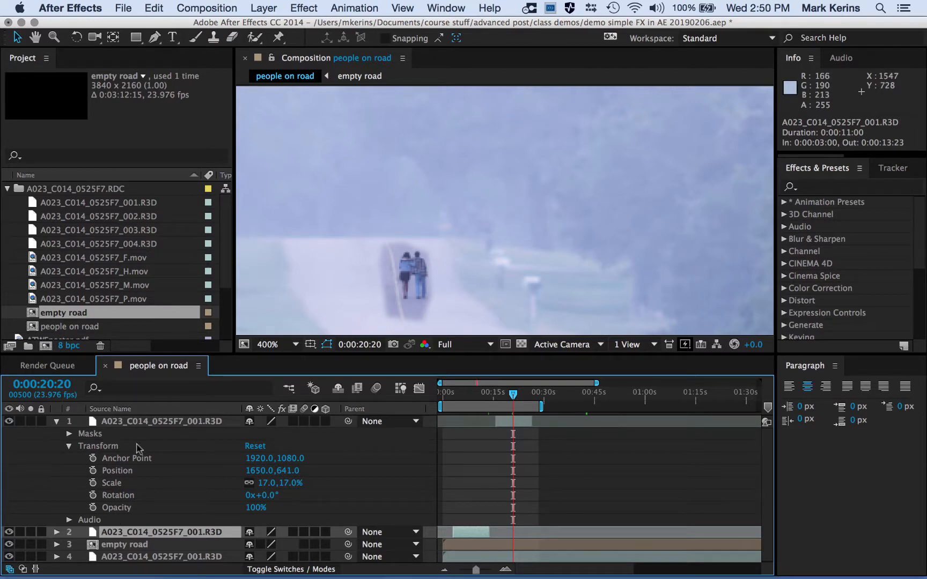
Search the effects for blur and apply Camera Lens Blur to the shrunken couple layer
left_click(162, 421)
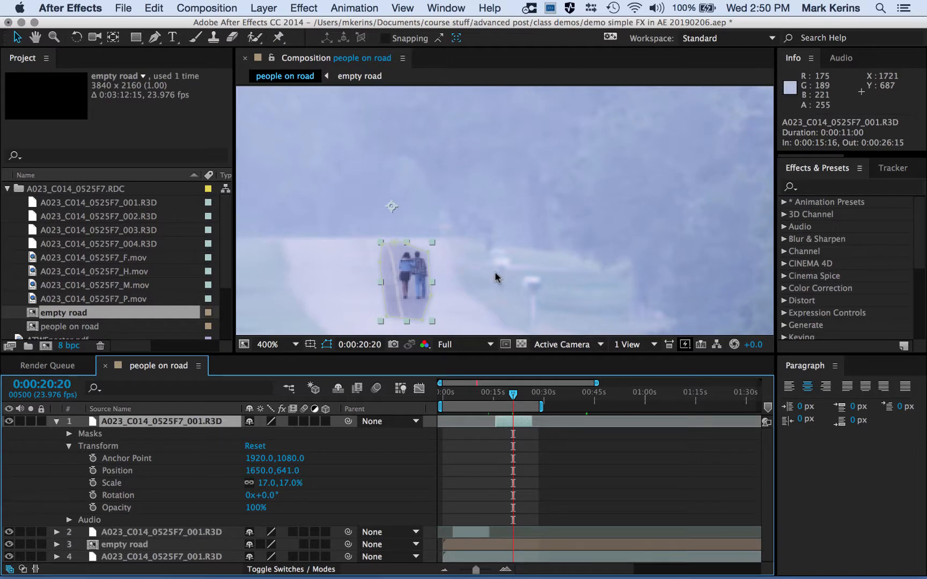
left_click(814, 188)
type("blur")
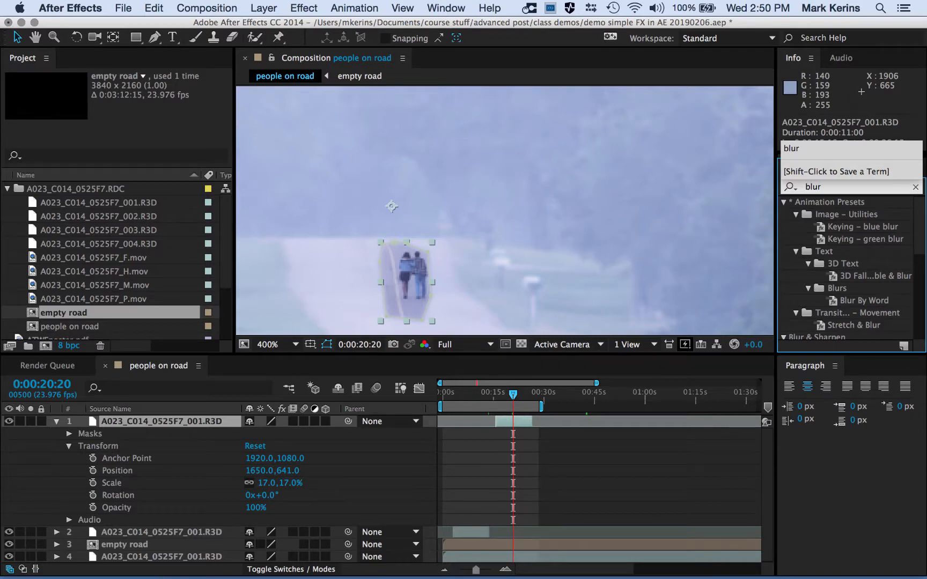
key("Return")
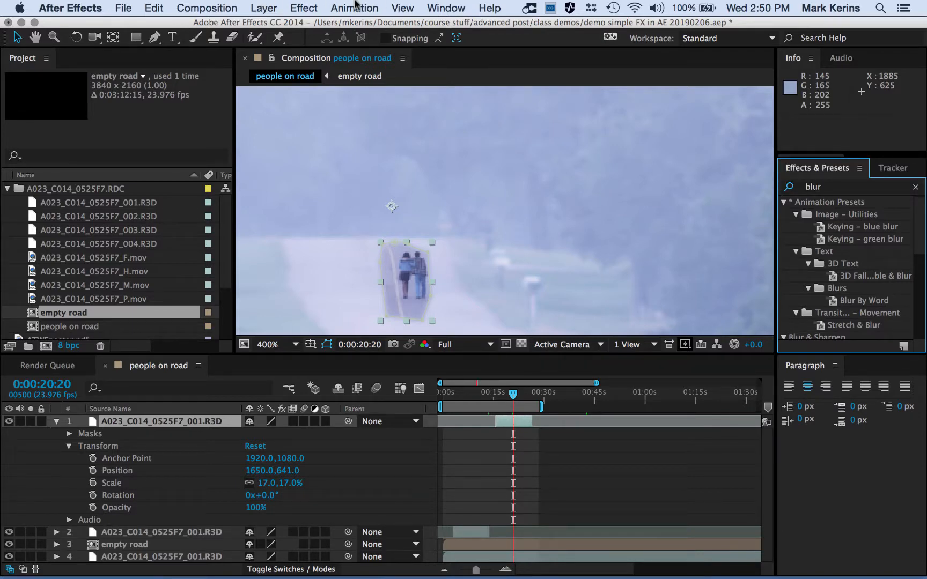
left_click(445, 8)
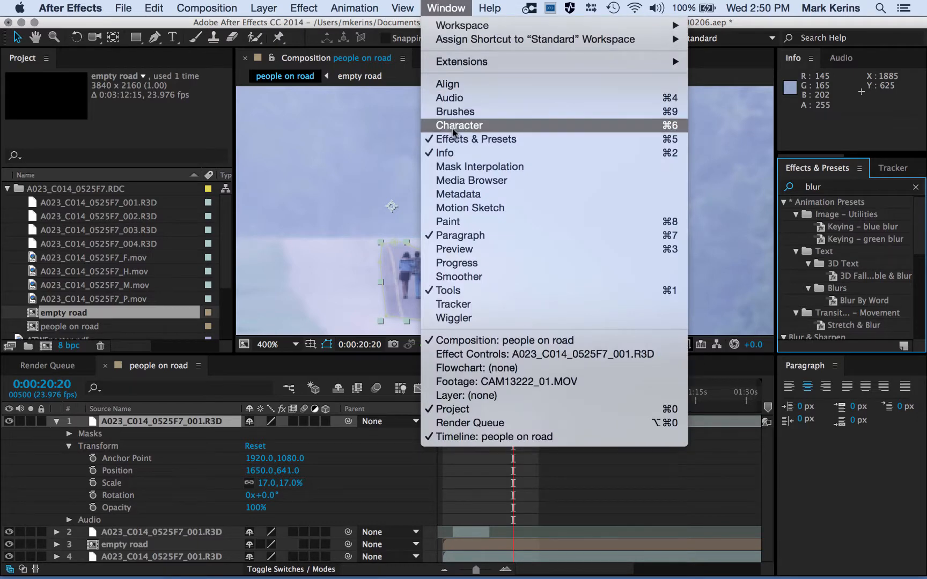
left_click(434, 6)
scroll(873, 308, "down", 5)
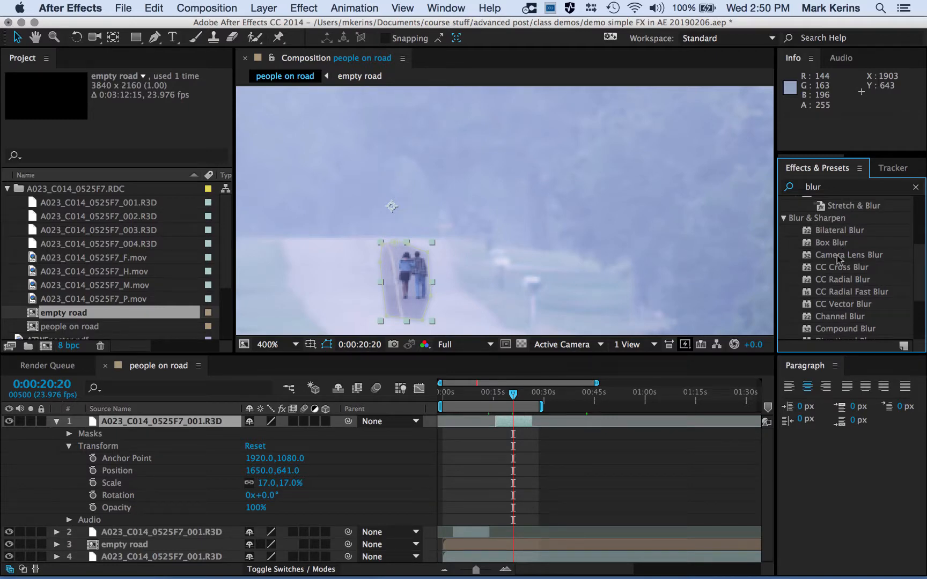
double_click(837, 256)
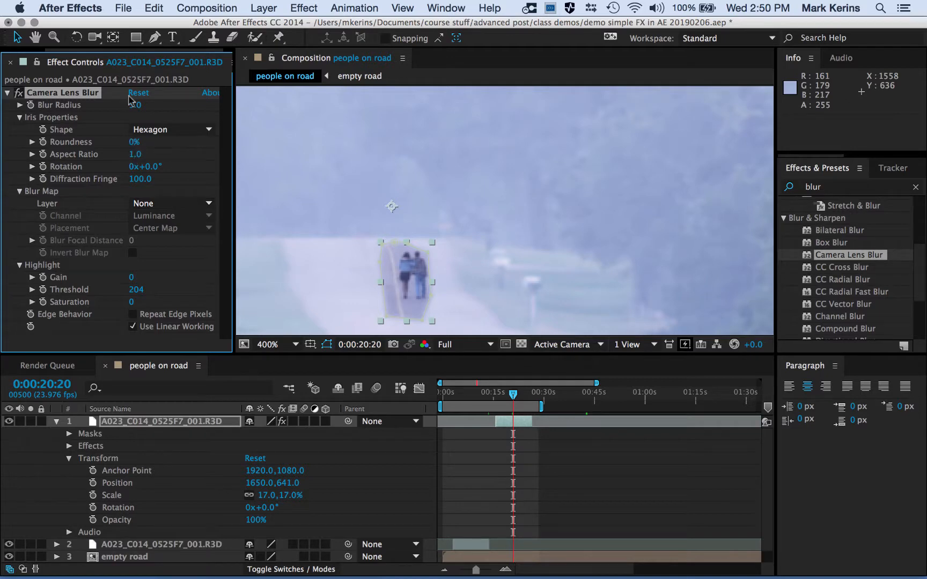
Set the Camera Lens Blur radius to 8 and toggle the effect to compare the couple with and without it
scroll(869, 302, "down", 4)
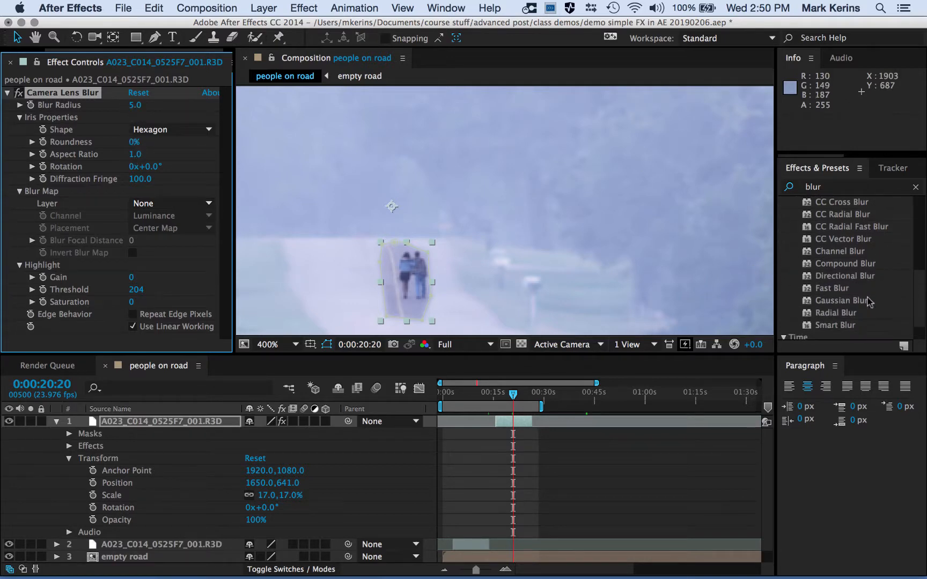
scroll(866, 300, "up", 4)
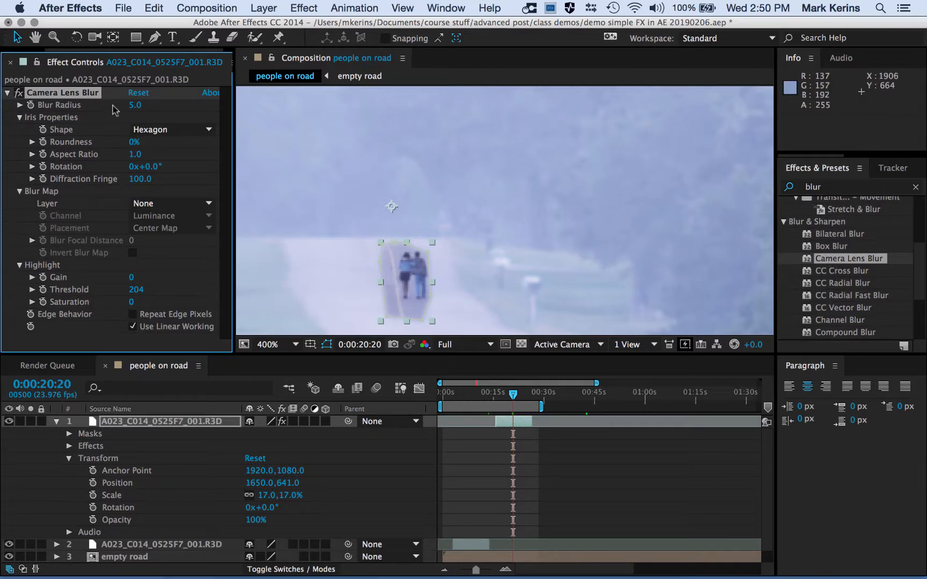
left_click(135, 106)
type("7")
key("Return")
left_click(136, 107)
type("8")
key("Return")
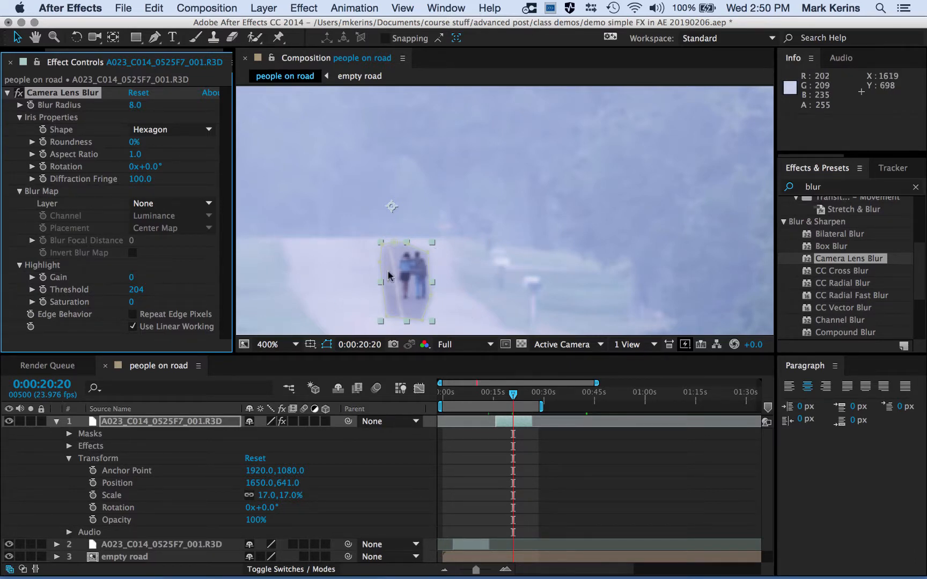
left_click(18, 93)
Apply Brightness & Contrast to the shrunken couple layer and set its brightness to 45 to match the road
left_click(916, 186)
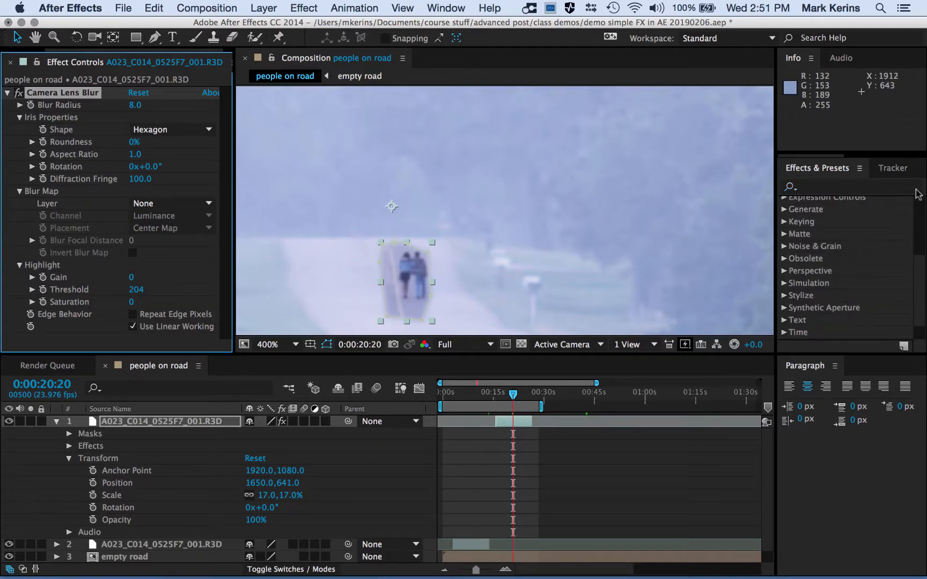
left_click(821, 187)
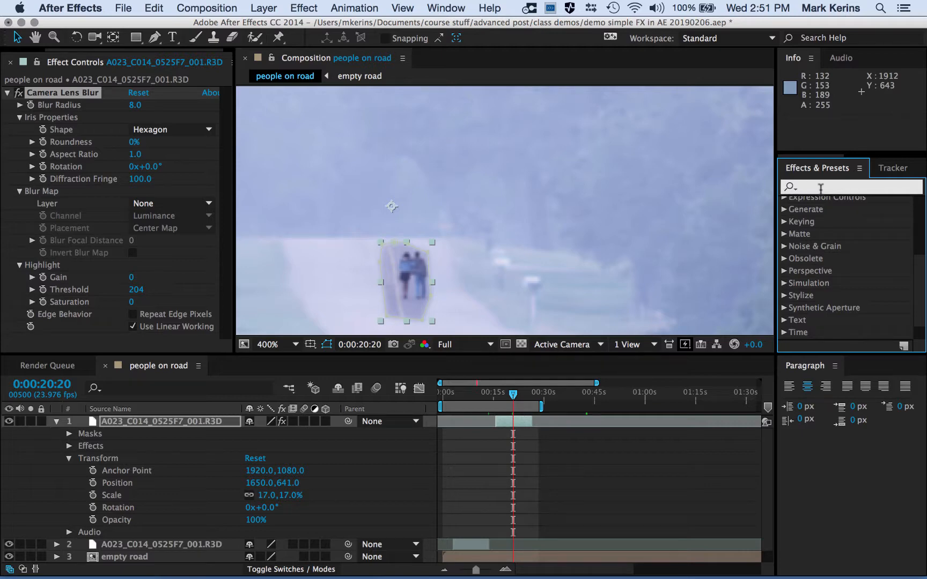
type("brightn")
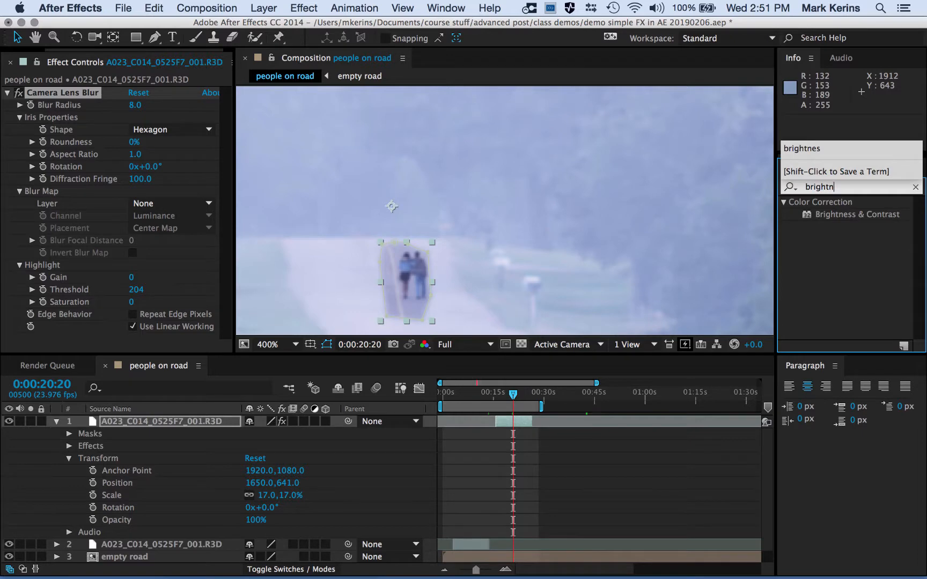
double_click(872, 215)
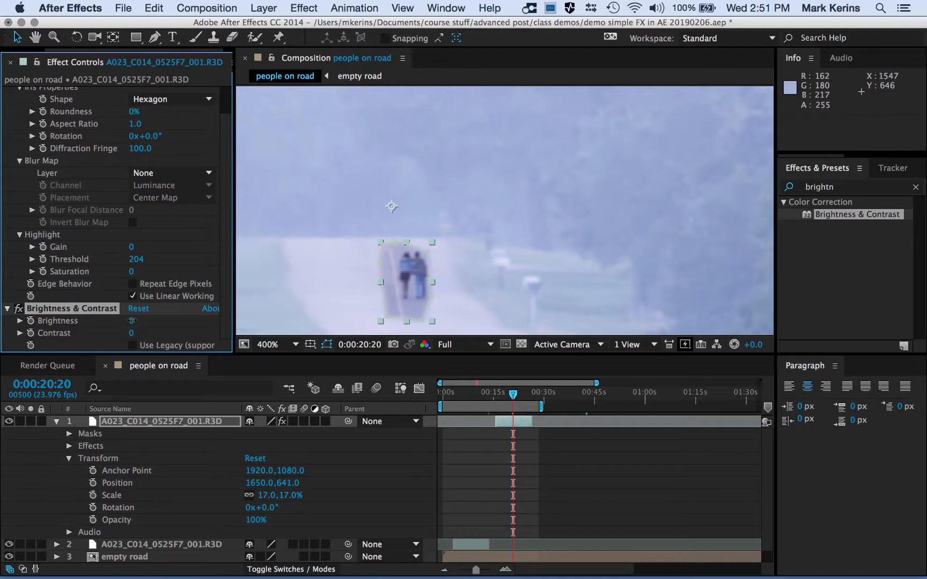
left_click_drag(138, 320, 167, 325)
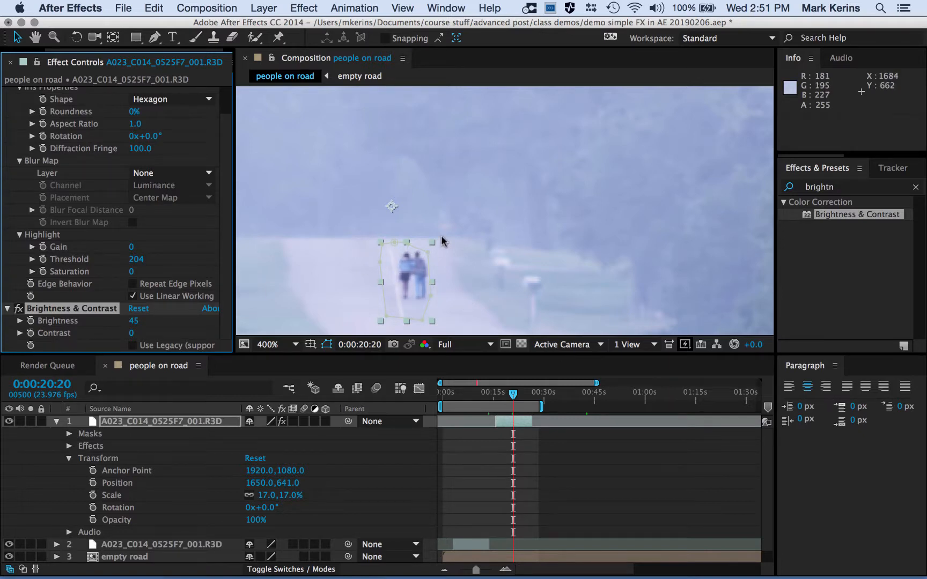
key("comma")
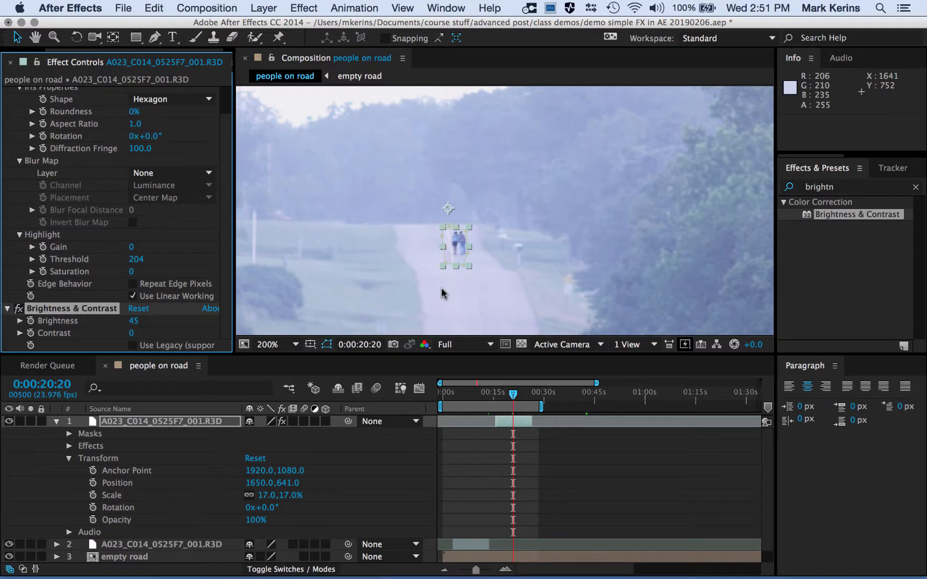
Set the shrunken couple's Brightness & Contrast to brightness 60 and contrast -65, and check the blend with the layer deselected
key("period")
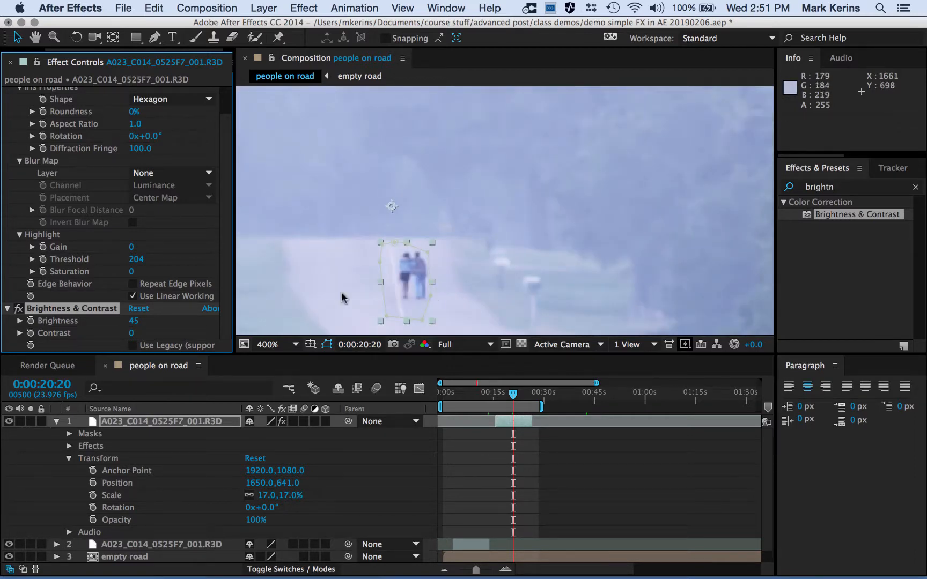
left_click_drag(133, 335, 151, 322)
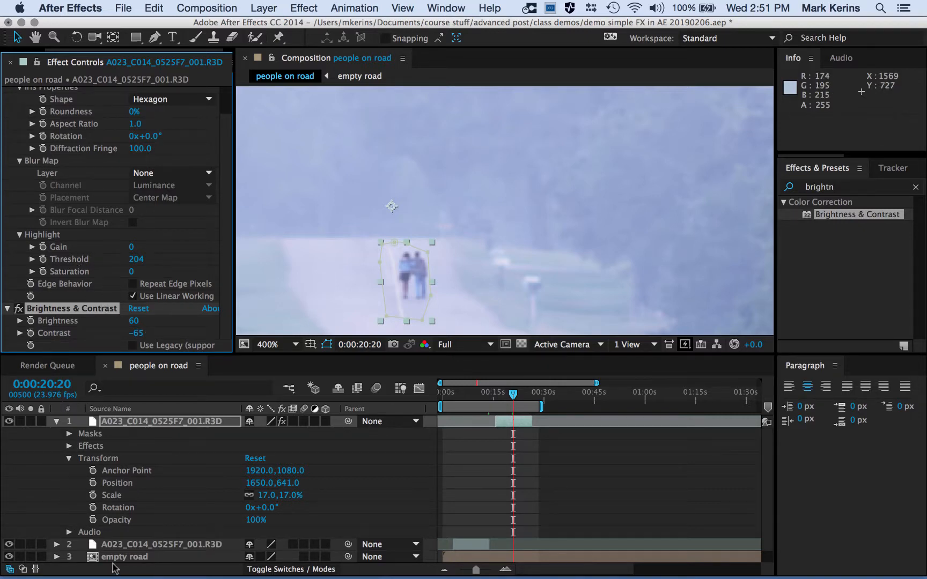
left_click(127, 547)
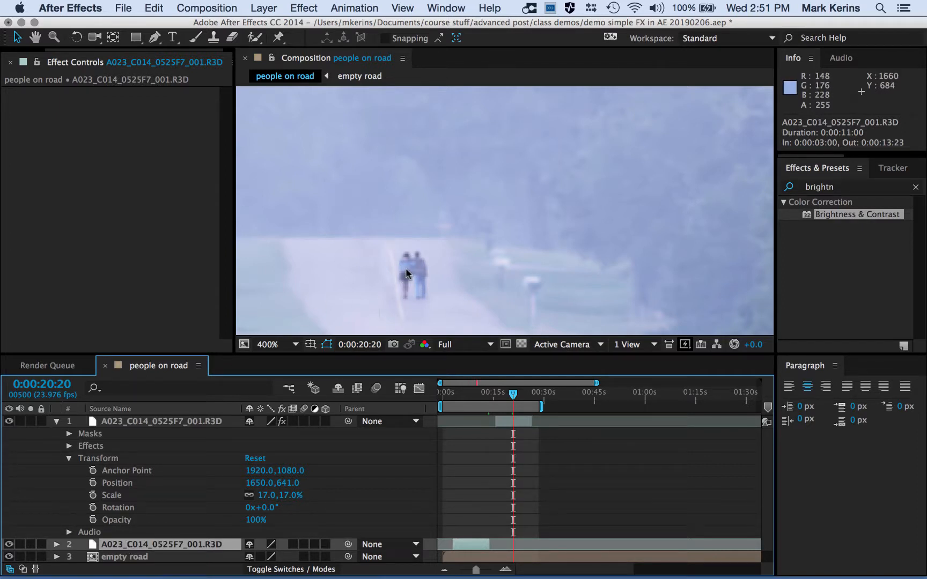
left_click(159, 422)
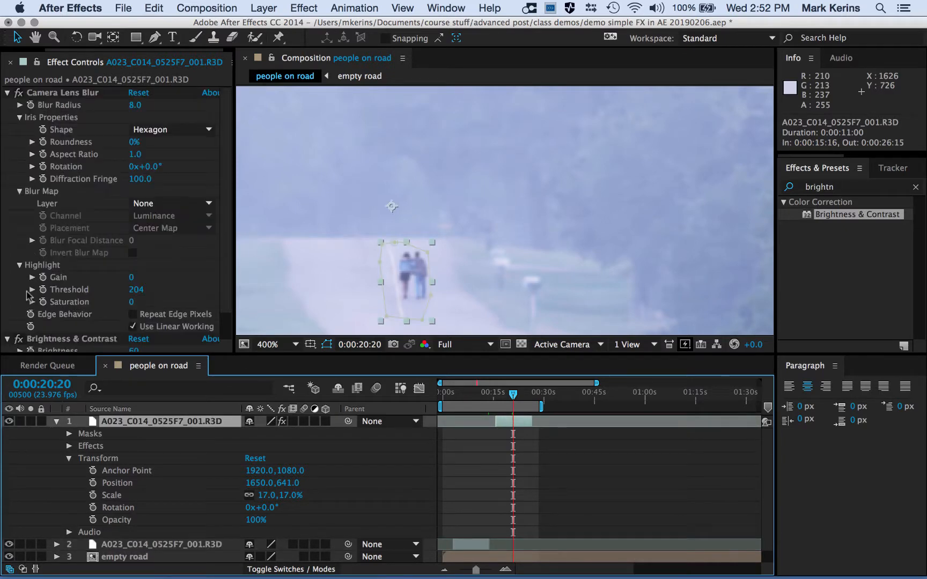
Disable Brightness & Contrast on the shrunken couple layer and apply Levels instead, with gamma 1.24 and output black 79.1
left_click(18, 340)
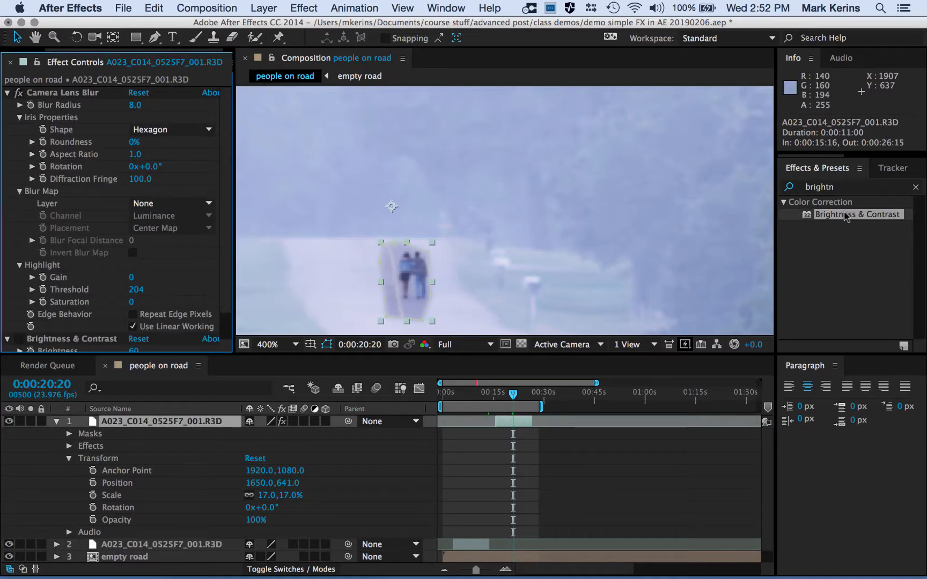
left_click(843, 187)
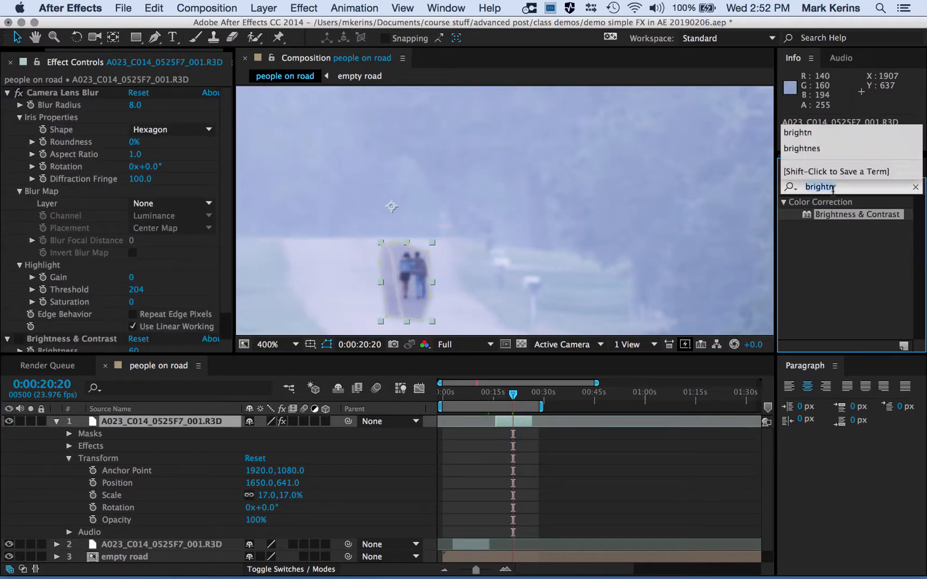
type("levels")
key("Return")
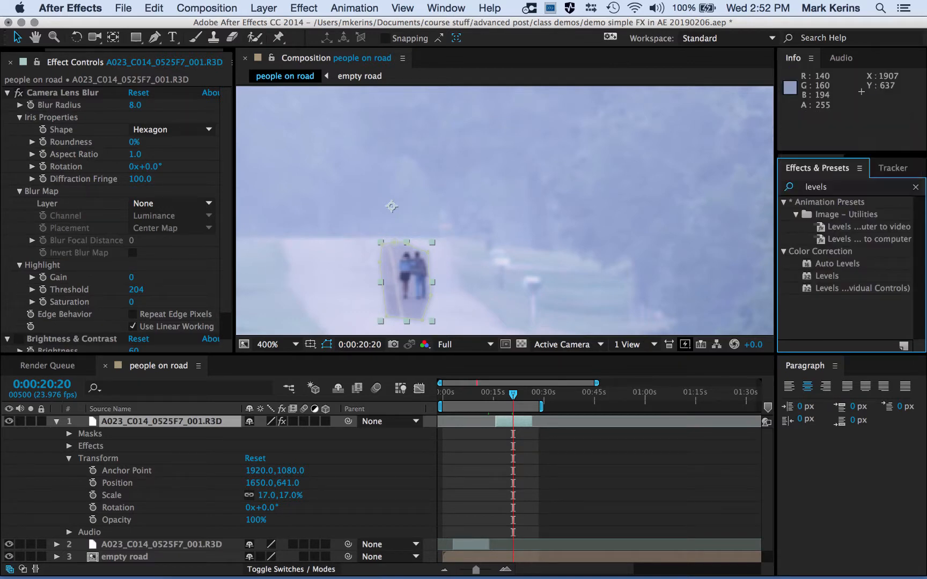
double_click(826, 277)
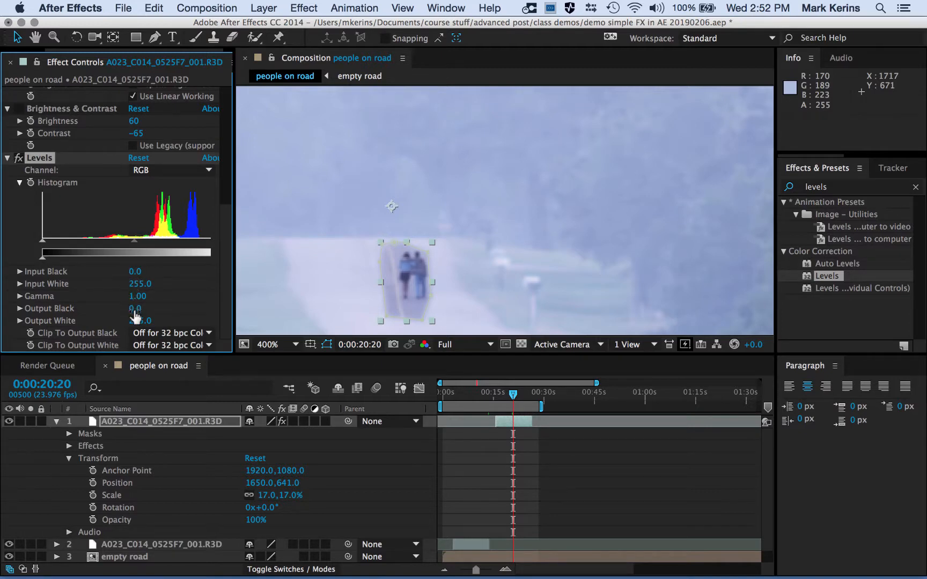
left_click_drag(135, 308, 160, 296)
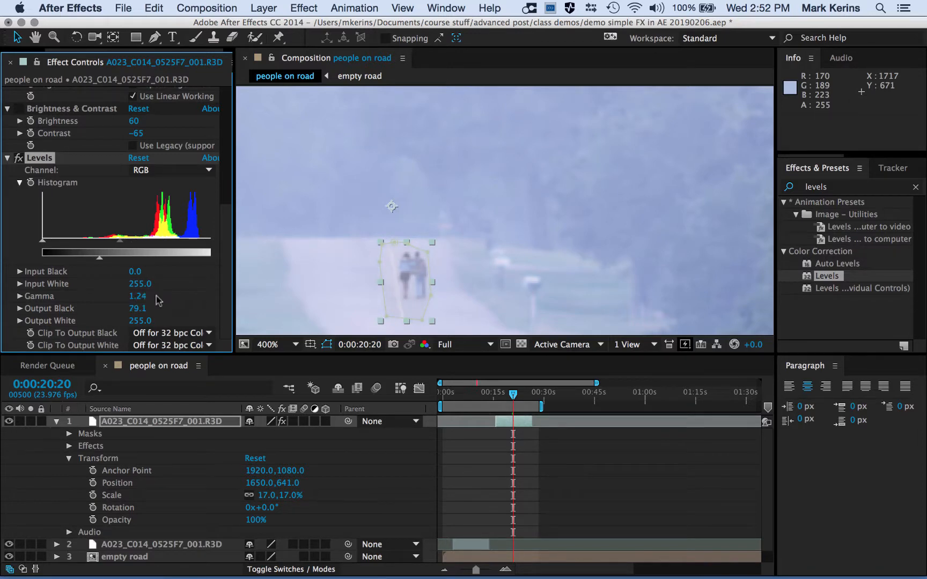
left_click(160, 545)
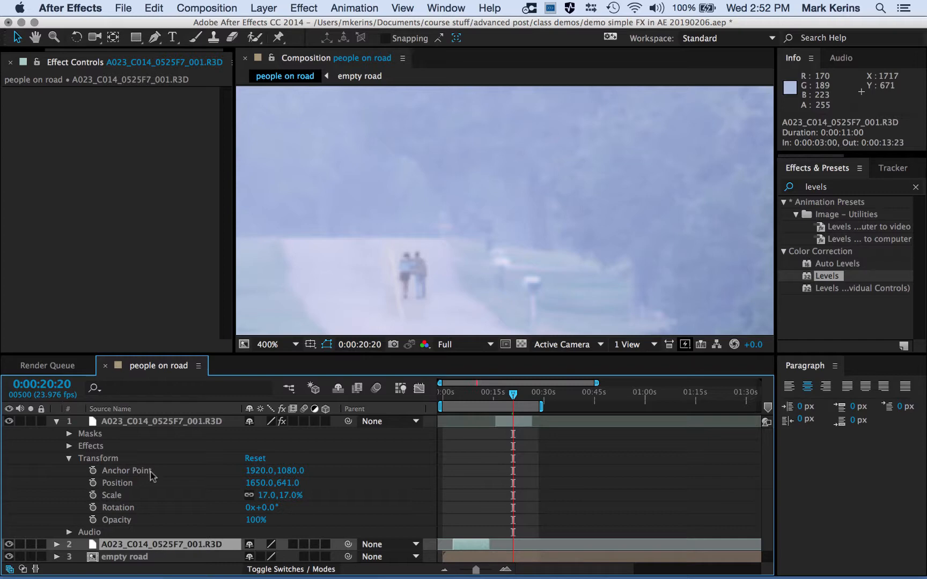
Set the Camera Lens Blur radius on the shrunken couple layer to 10
left_click(130, 424)
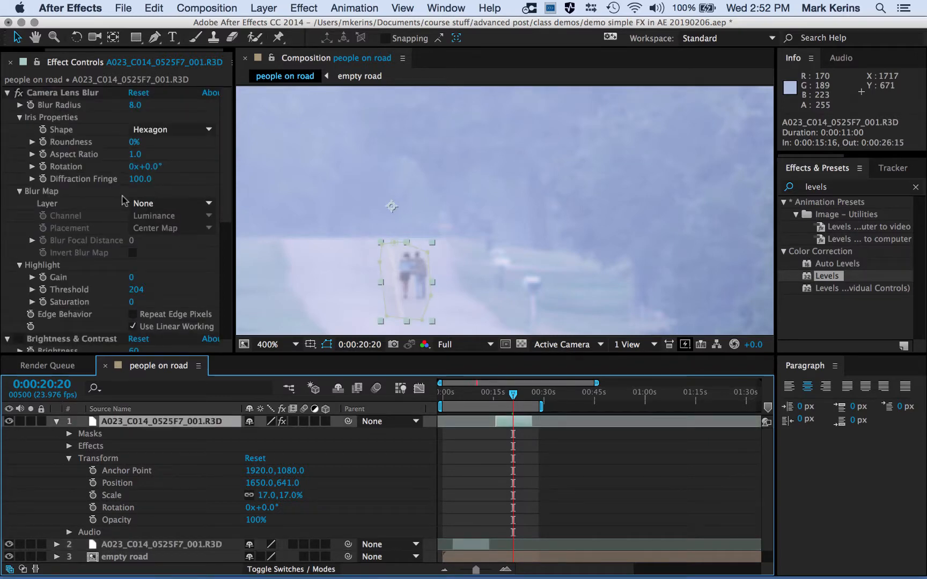
left_click(134, 106)
type("2")
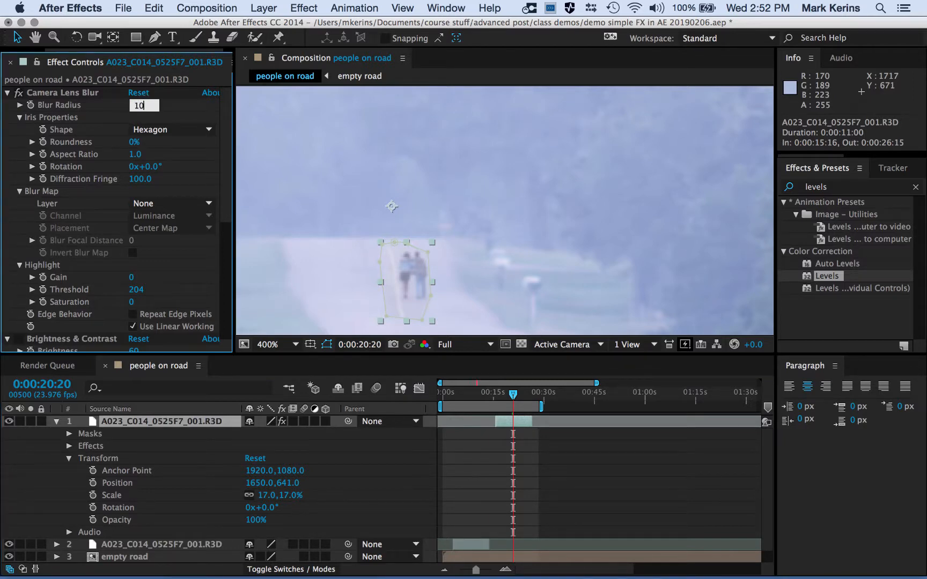
type("0")
key("Return")
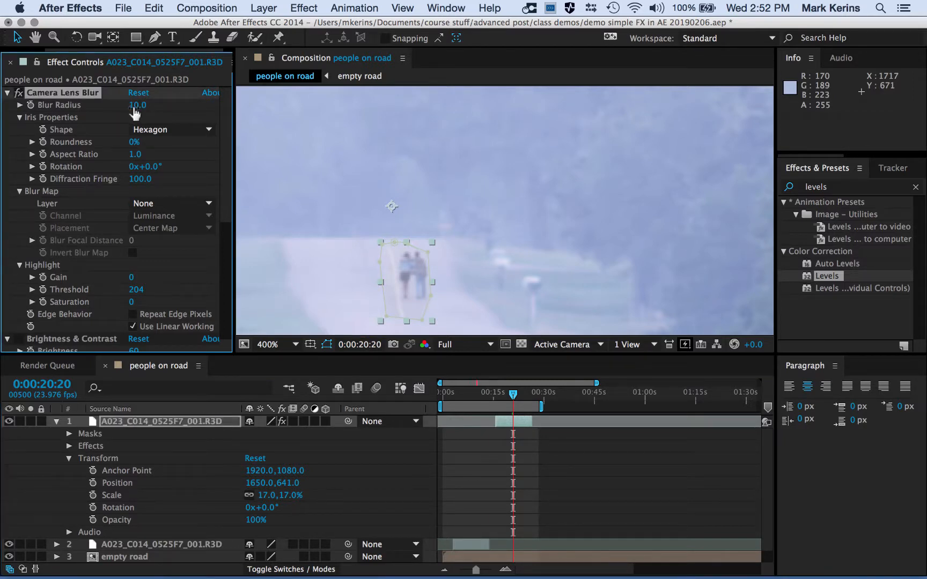
Examine at several magnifications, without the layer outline, how the shrunken couple blends into the distant road
scroll(512, 279, "down", 4)
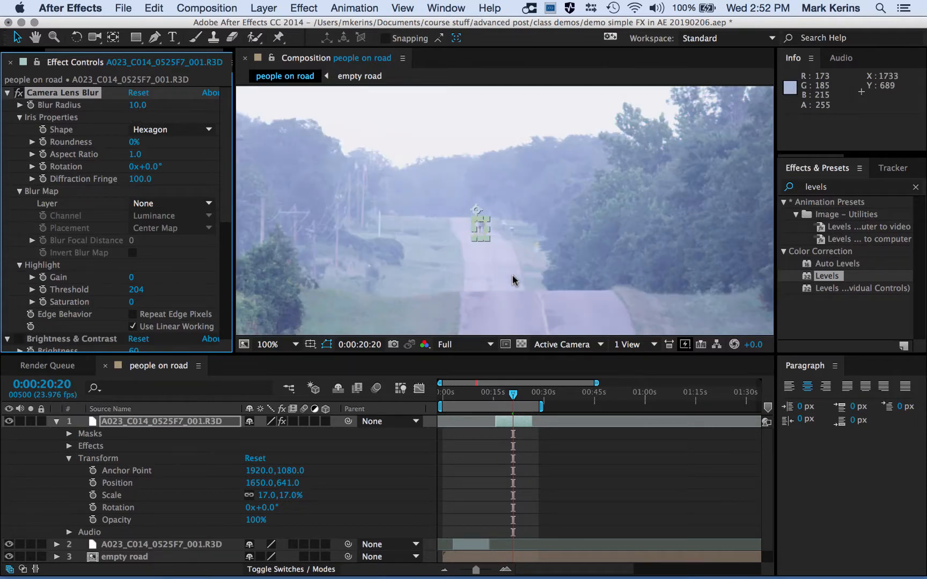
key("super+Down")
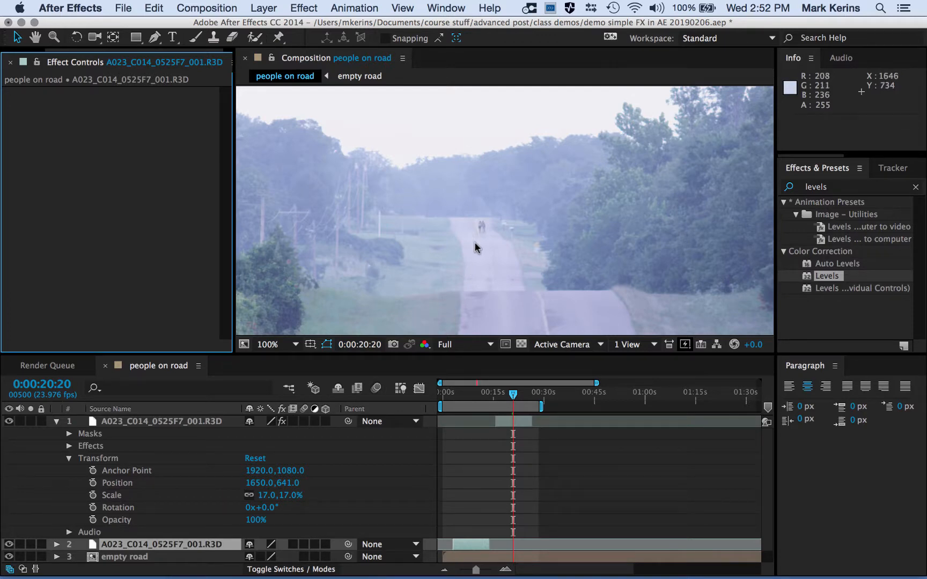
key("period")
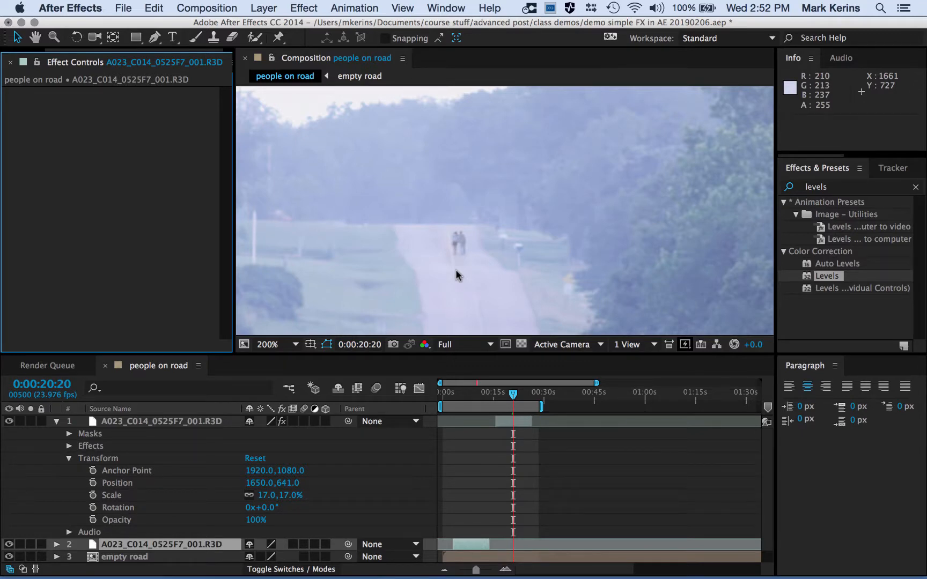
scroll(456, 275, "down", 4)
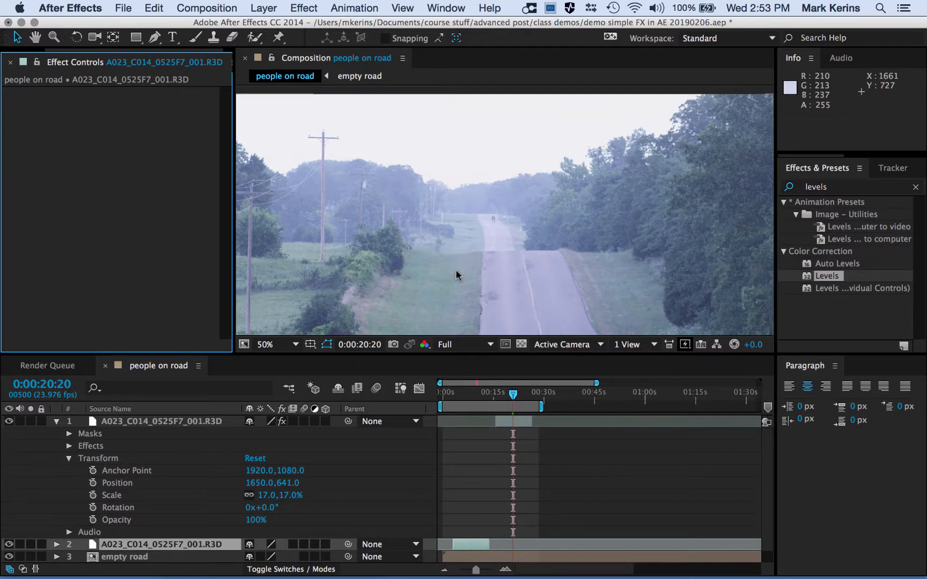
scroll(456, 275, "up", 4)
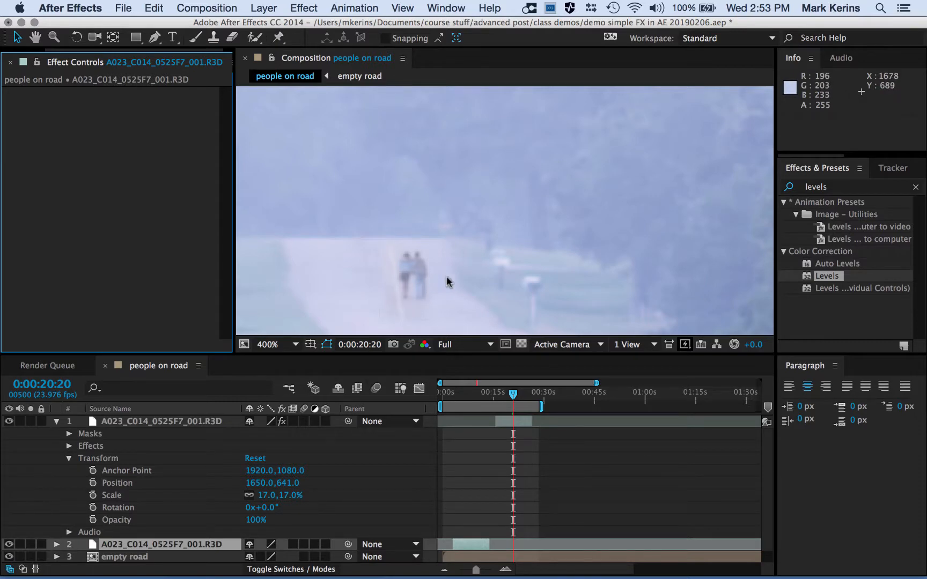
scroll(463, 240, "down", 2)
scroll(463, 240, "down", 2)
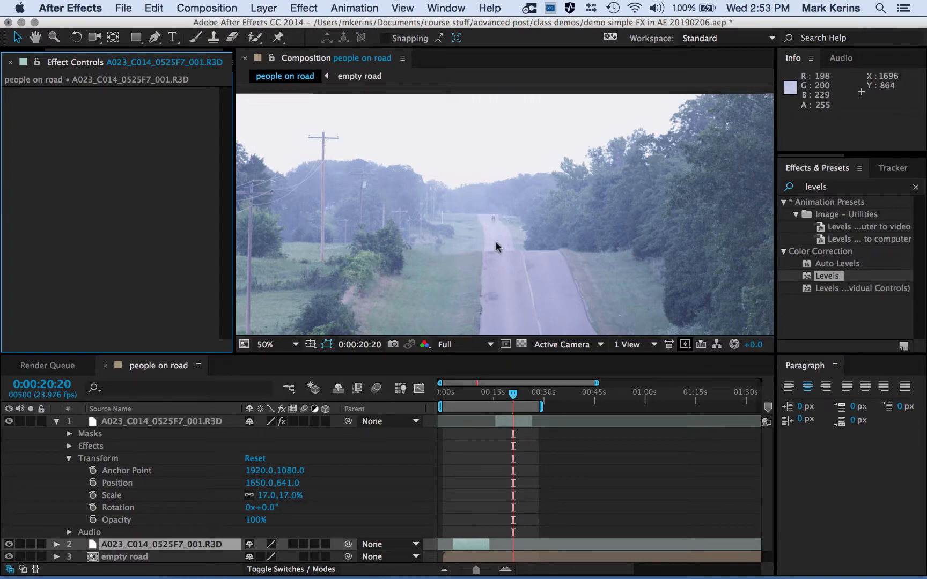
scroll(571, 289, "down", 1)
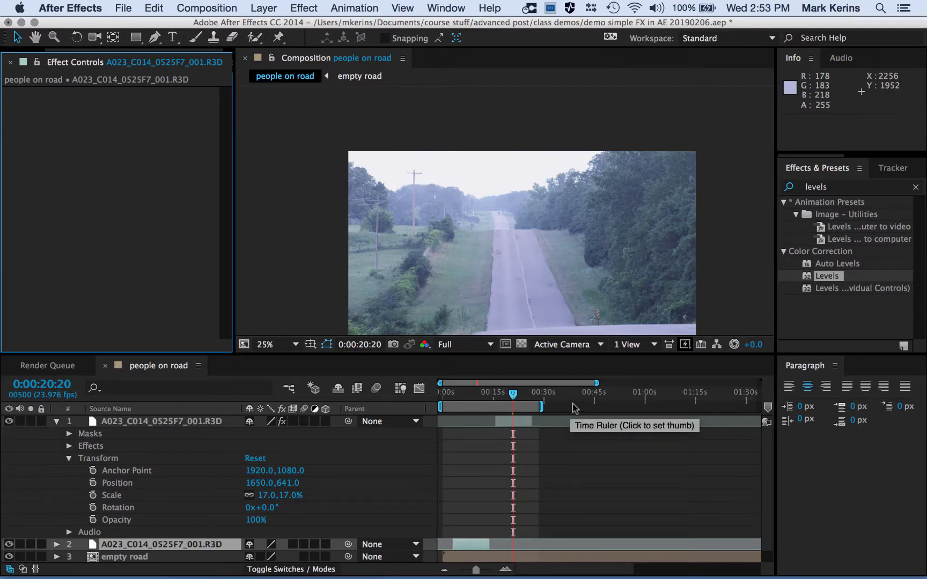
Move the current time to 0:00:52:00 and rename the clip layer directly below empty road as rotoscope
left_click_drag(571, 403, 620, 409)
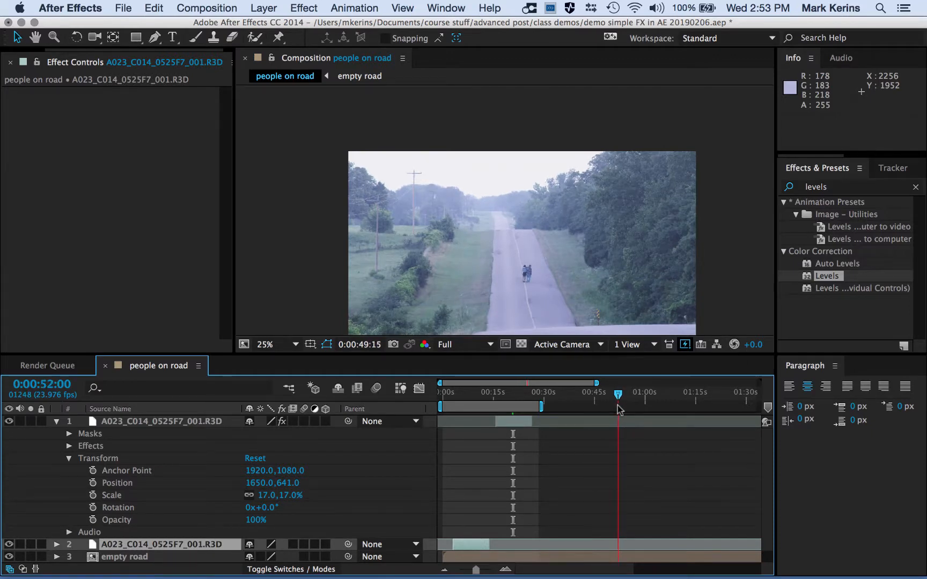
scroll(262, 528, "down", 1)
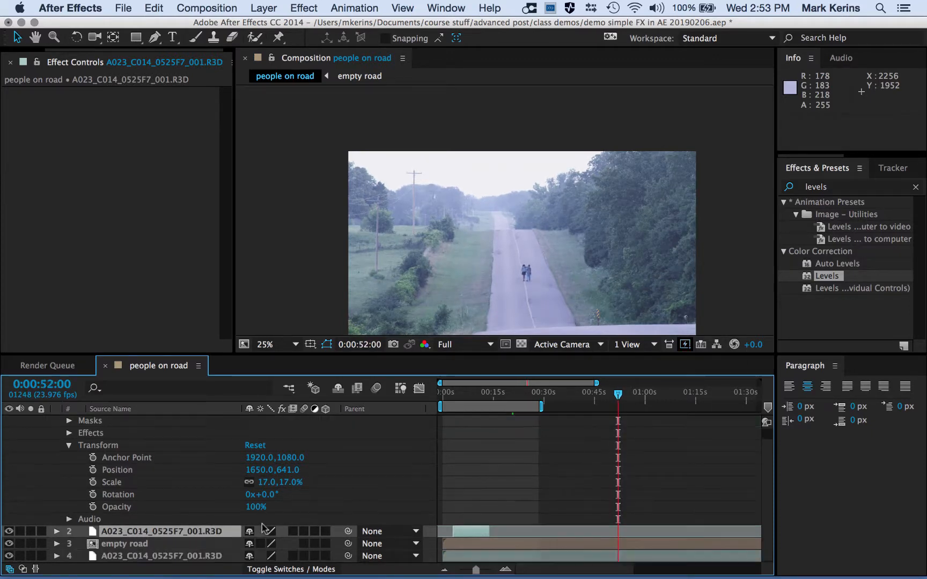
left_click(148, 557)
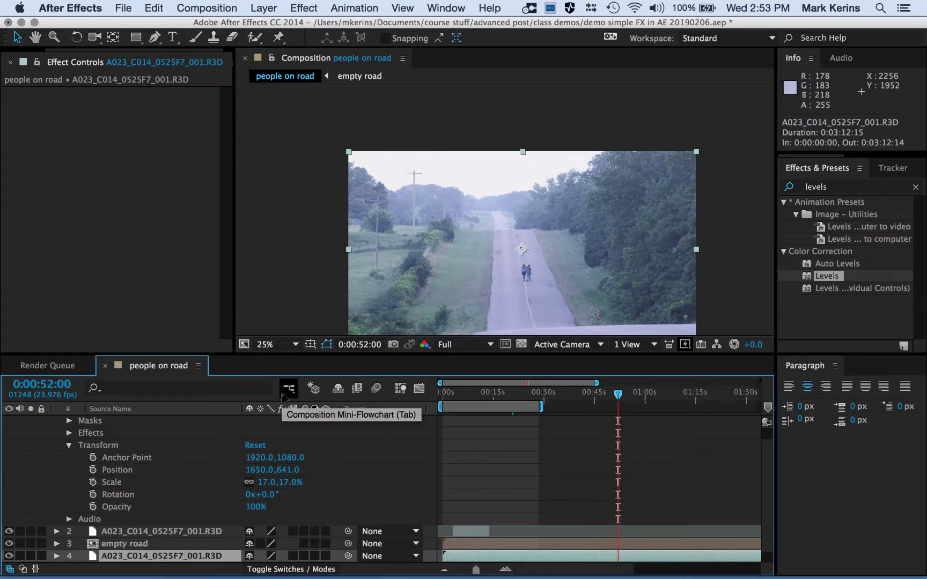
scroll(187, 491, "down", 1)
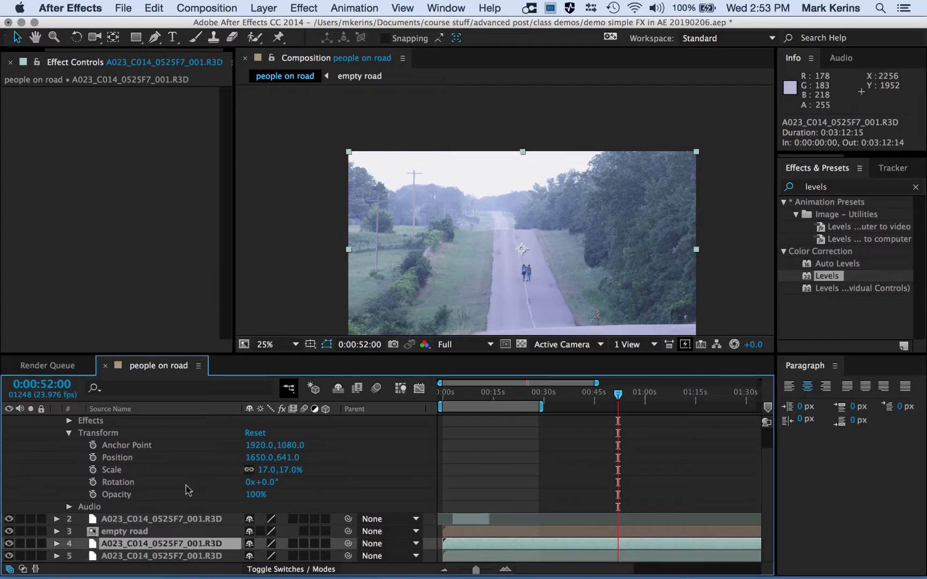
right_click(159, 546)
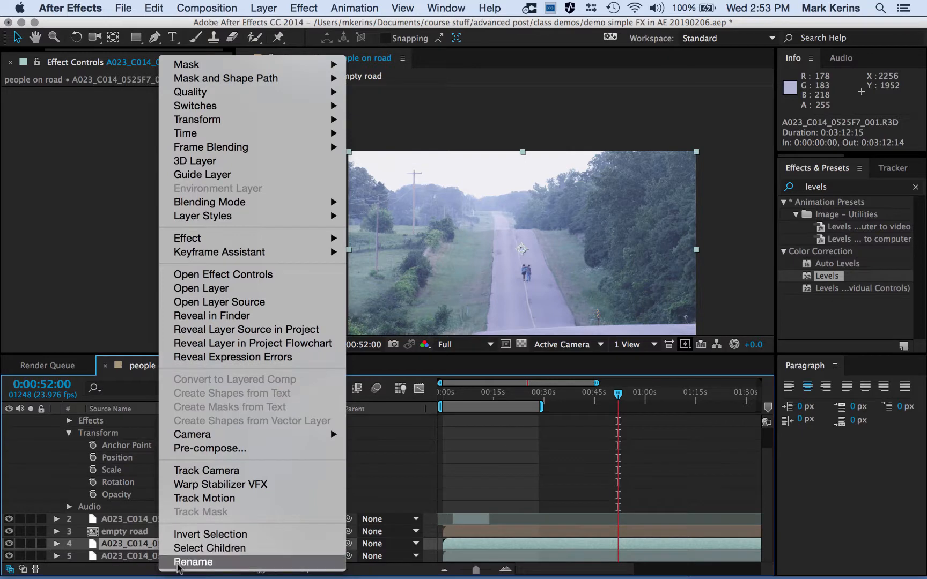
left_click(179, 561)
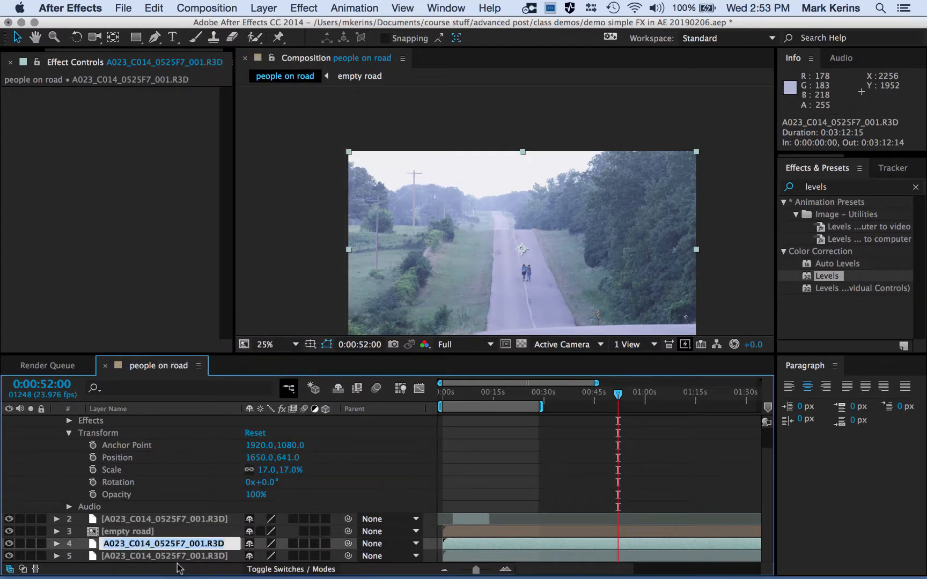
type("roto")
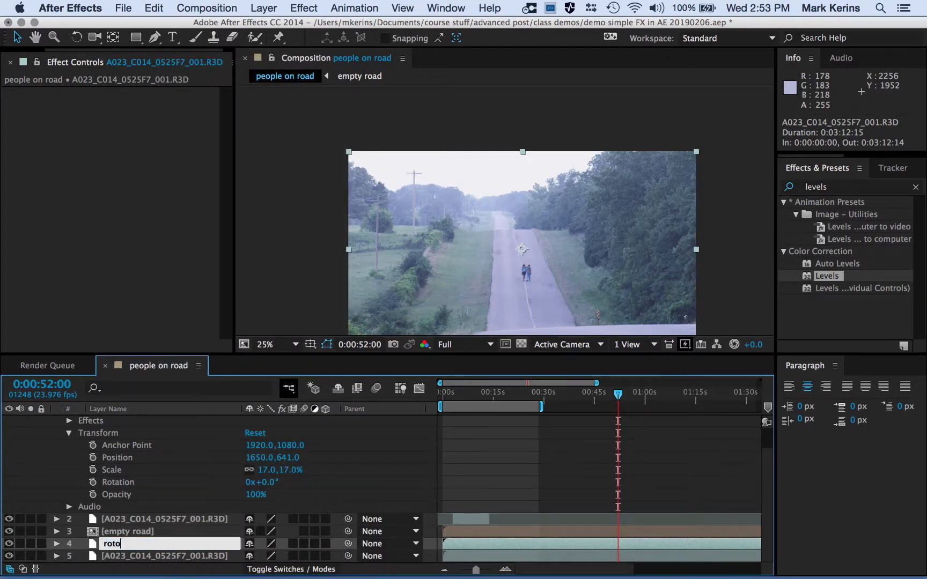
type("scope")
key("Return")
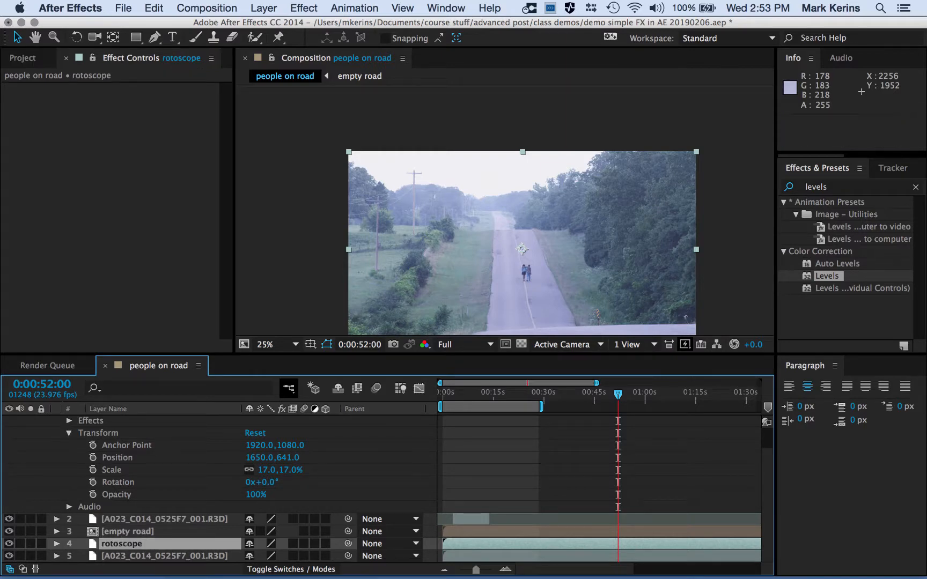
Trim the start of the rotoscope layer to 0:00:52:00 and open the layer in its own viewer, comparing it with the composition view
key("alt+bracketleft")
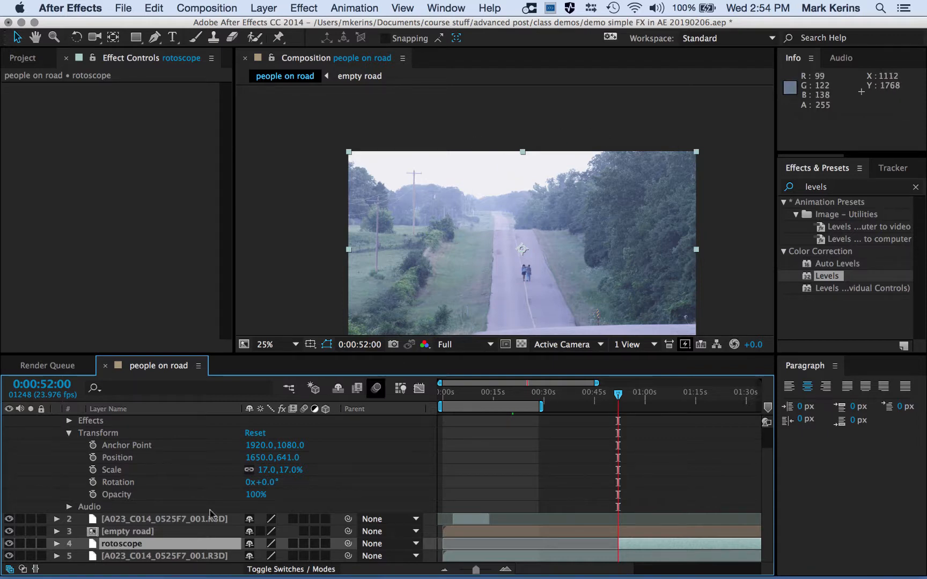
double_click(118, 544)
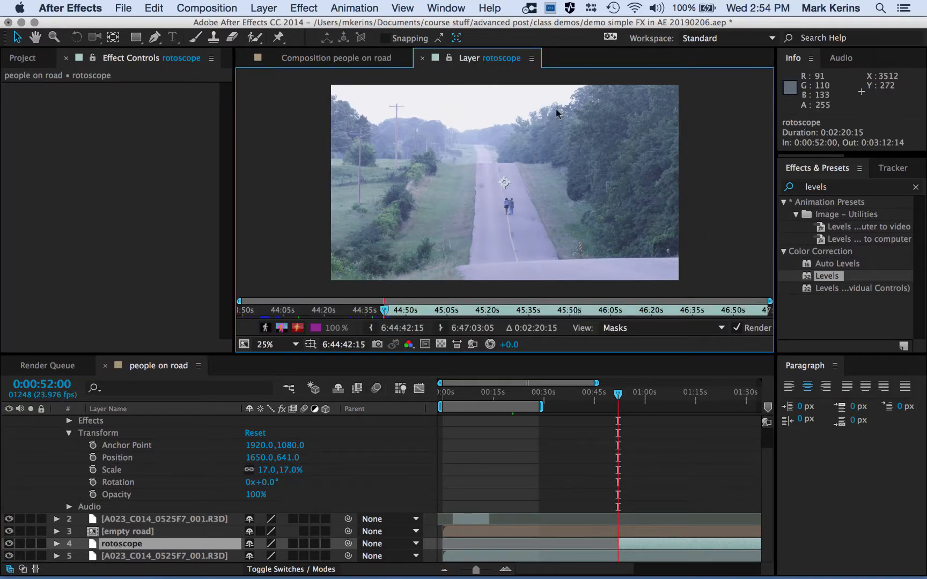
left_click(329, 59)
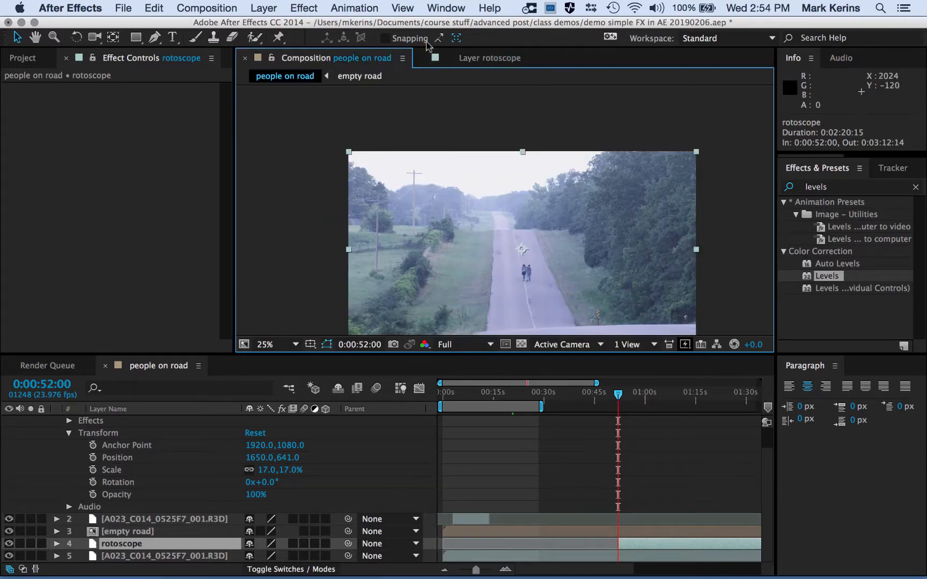
left_click(489, 58)
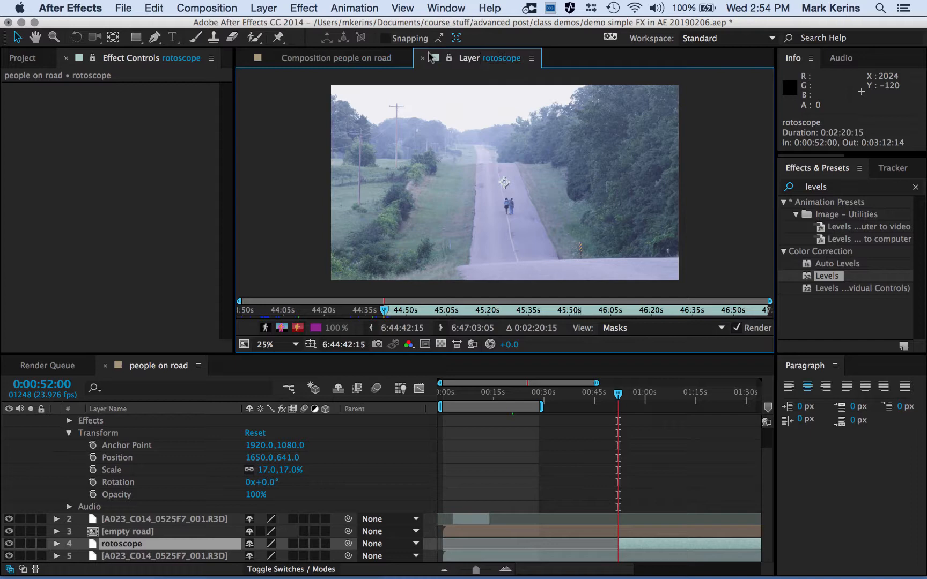
left_click(331, 60)
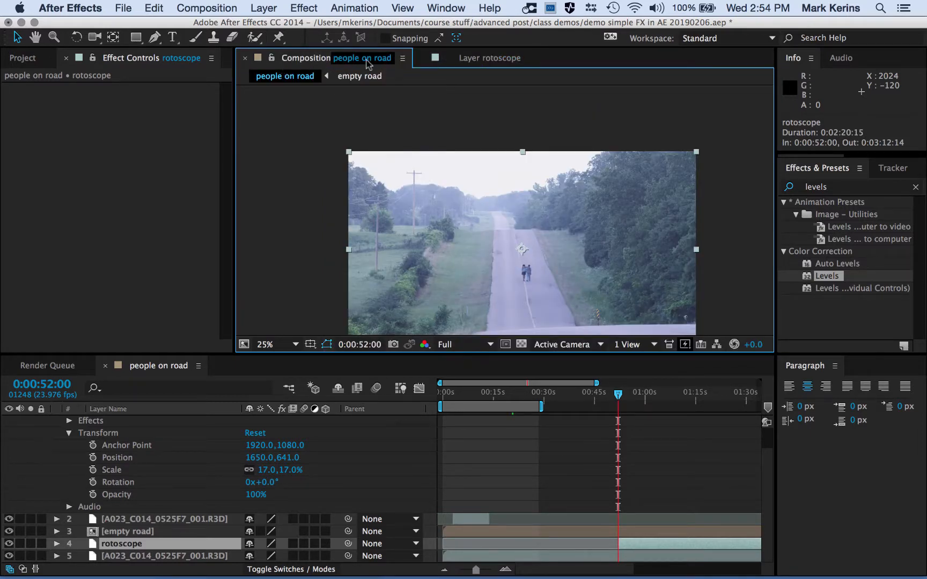
left_click(496, 60)
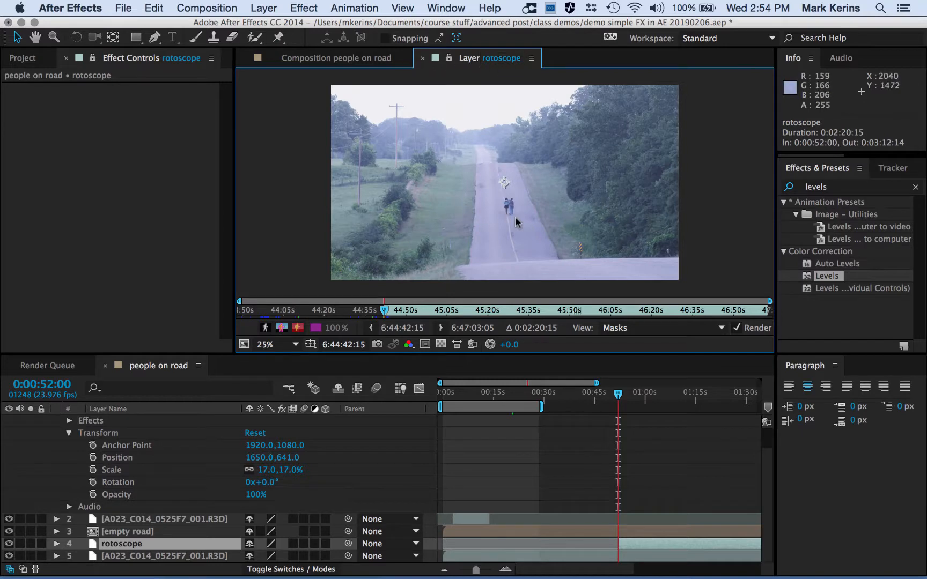
scroll(530, 217, "up", 5)
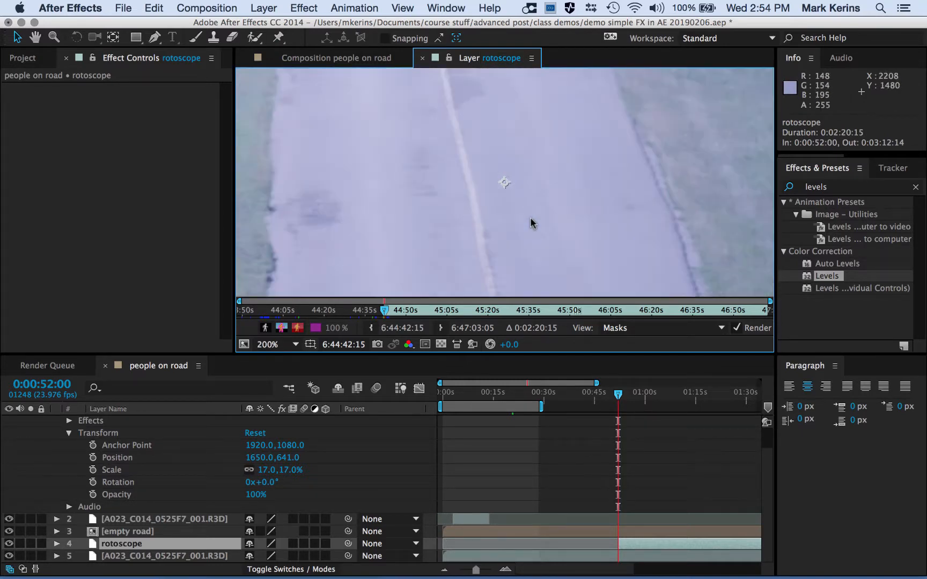
Enlarge the rotoscope layer's viewer by giving it more height than the timeline, and activate the Roto Brush Tool
key("h")
left_click_drag(536, 265, 487, 76)
key("v")
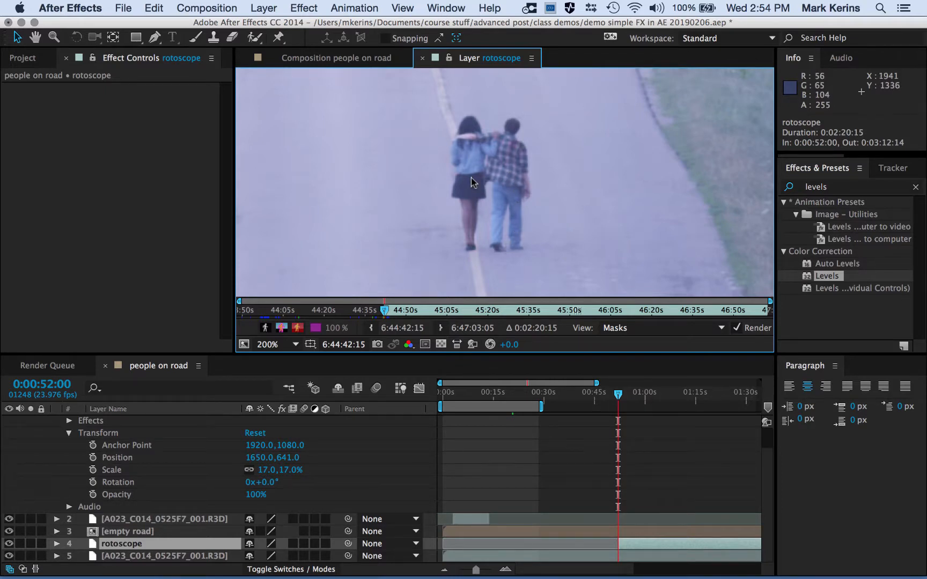
key("period")
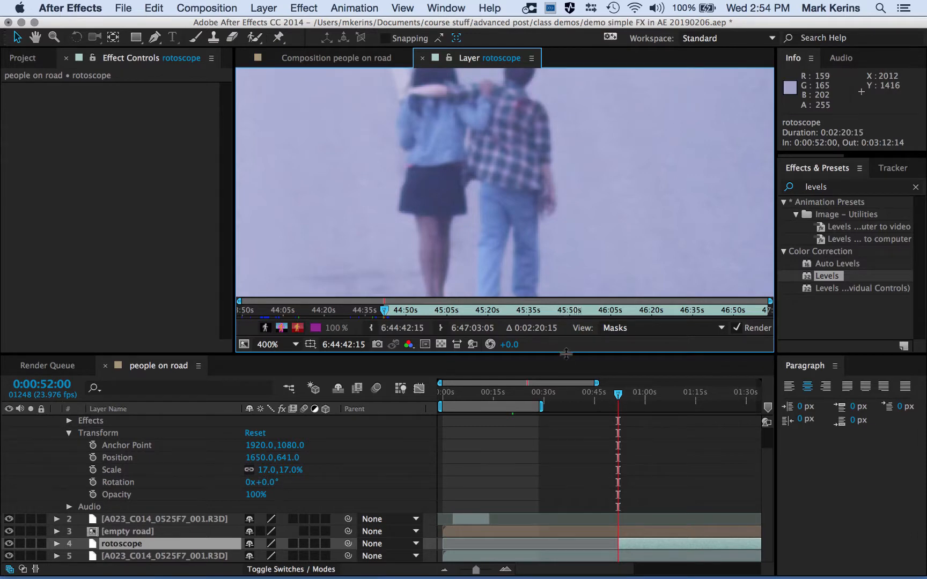
left_click_drag(566, 354, 564, 472)
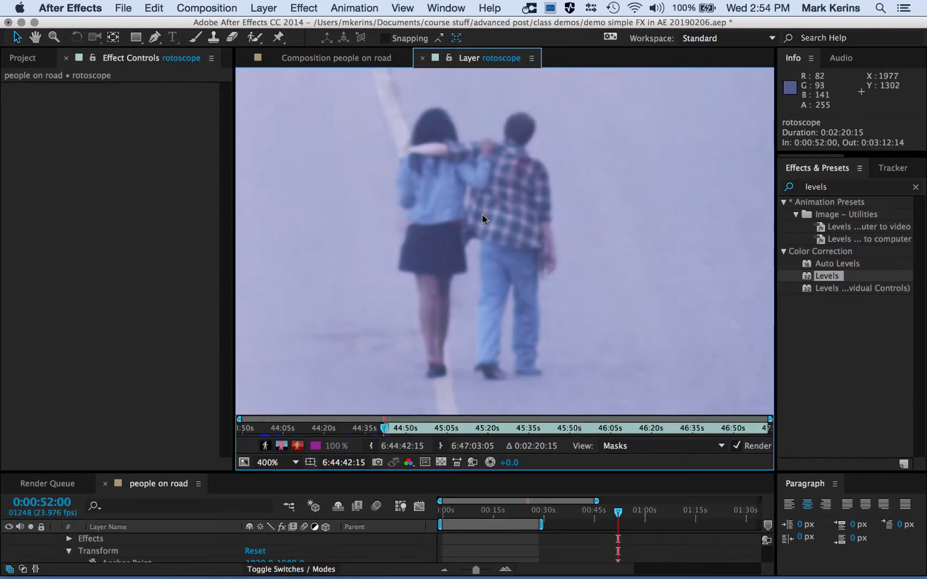
left_click(254, 38)
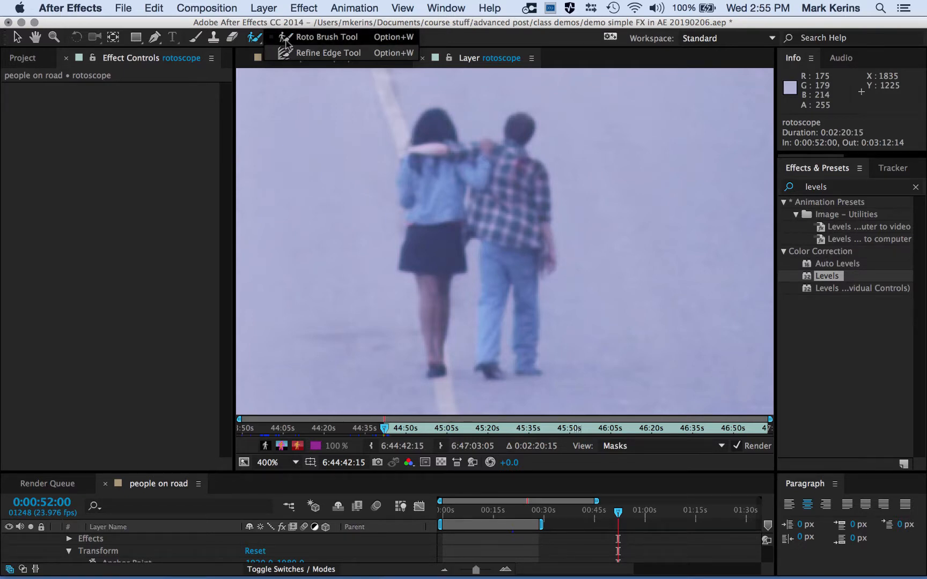
left_click(310, 38)
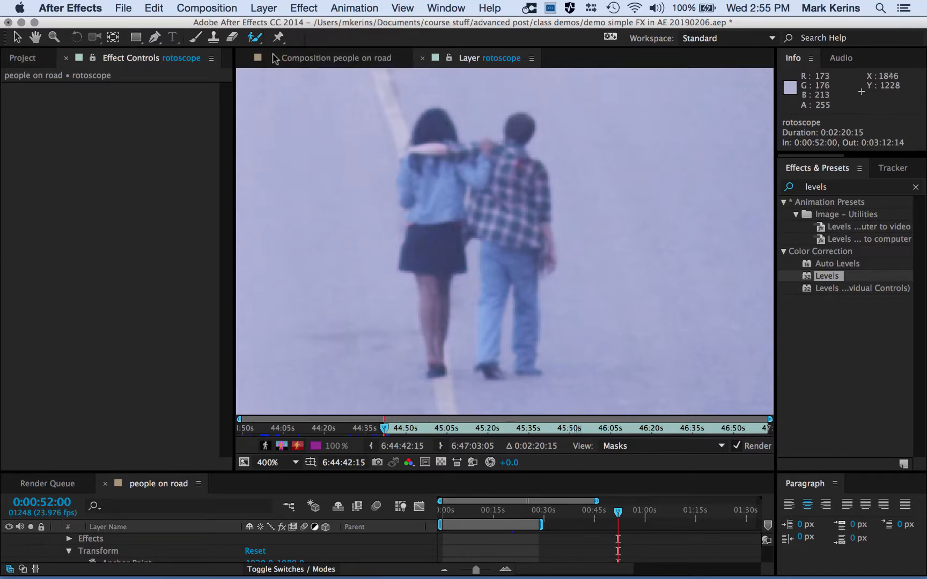
left_click(256, 39)
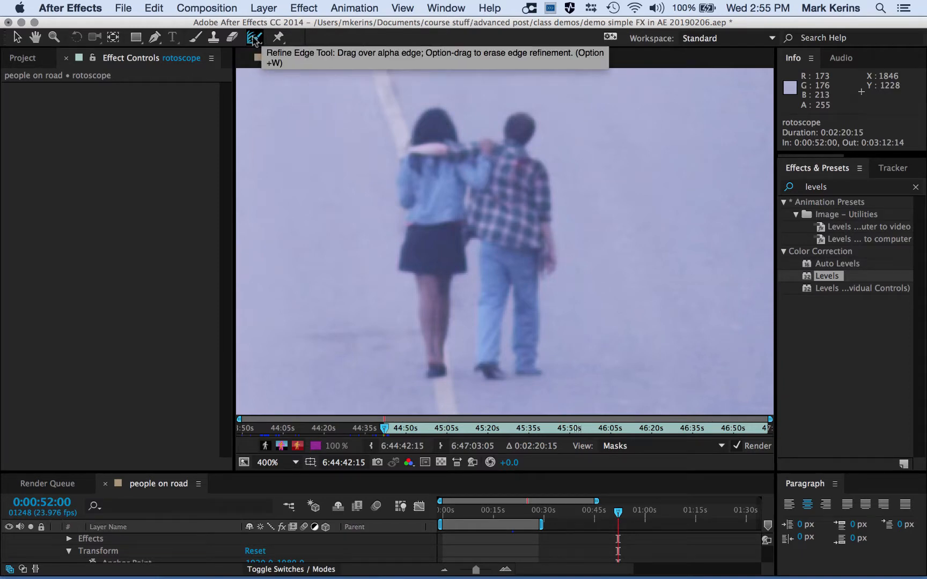
left_click(254, 40)
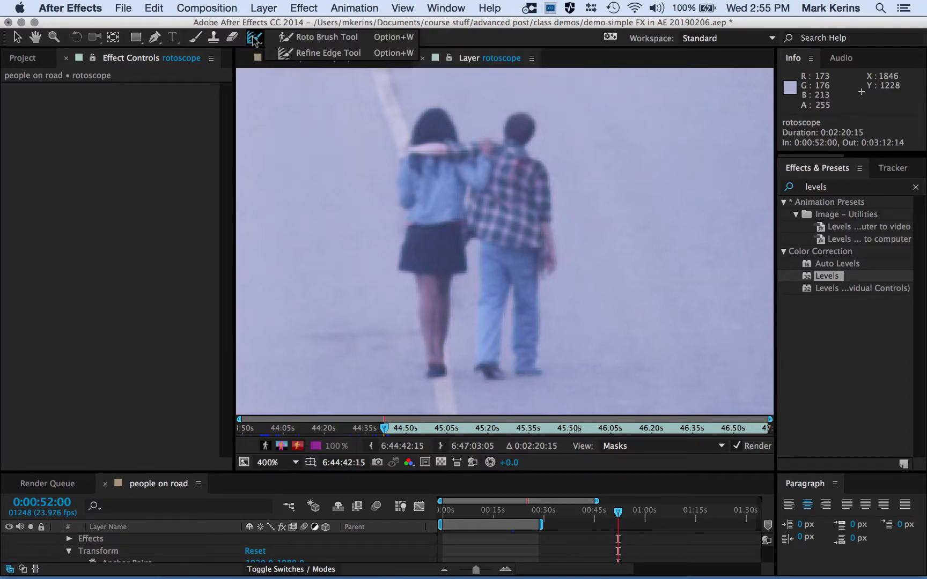
left_click(290, 38)
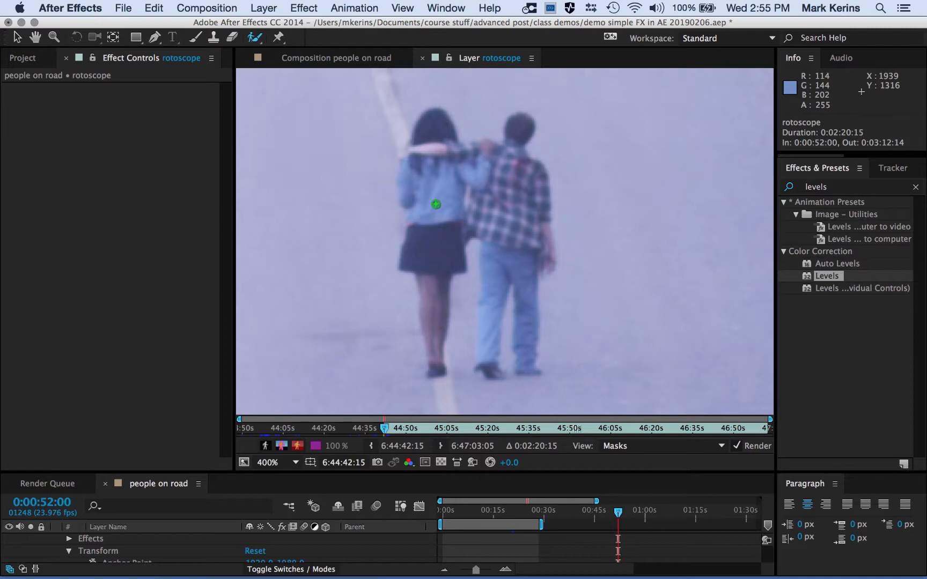
Paint a Roto Brush foreground stroke over both people, covering their heads, torsos and legs
left_click(436, 205)
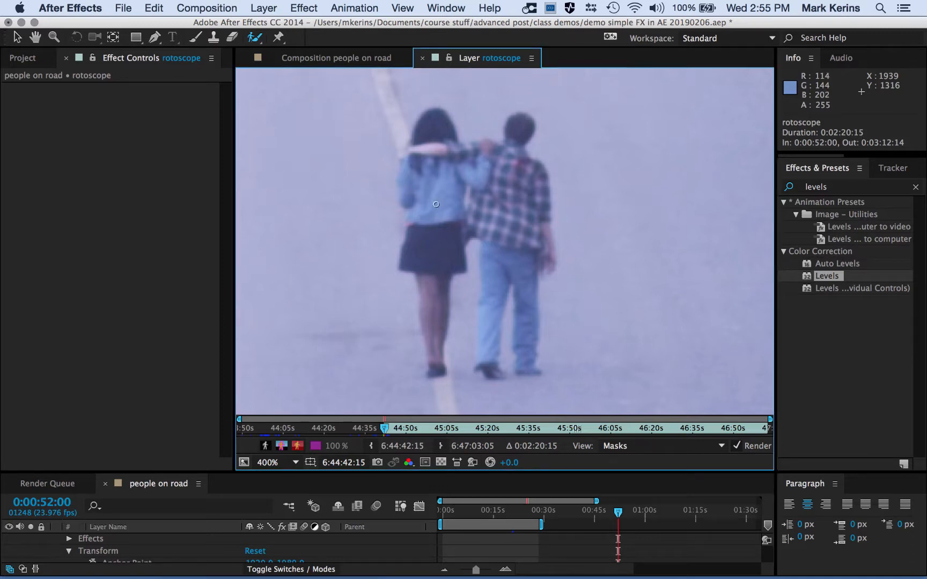
mouse_move(436, 204)
left_mouse_down()
mouse_move(479, 205)
mouse_move(443, 204)
left_mouse_up()
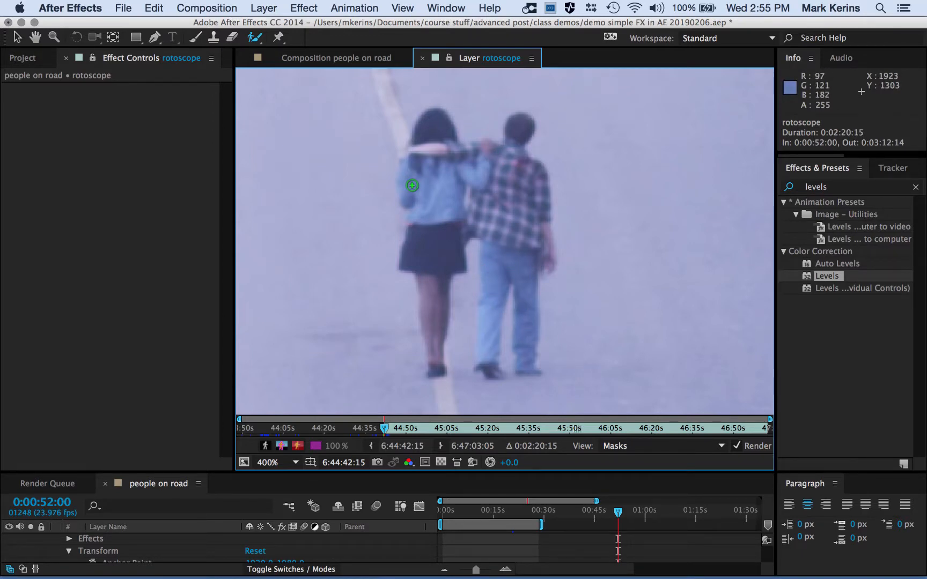
mouse_move(412, 187)
left_mouse_down()
mouse_move(431, 122)
mouse_move(444, 130)
mouse_move(446, 158)
mouse_move(468, 173)
mouse_move(500, 168)
mouse_move(468, 154)
mouse_move(507, 164)
mouse_move(517, 129)
mouse_move(513, 155)
mouse_move(539, 243)
mouse_move(528, 245)
mouse_move(519, 271)
mouse_move(498, 260)
mouse_move(516, 217)
mouse_move(498, 207)
mouse_move(454, 219)
mouse_move(439, 178)
mouse_move(410, 217)
mouse_move(422, 213)
mouse_move(415, 258)
mouse_move(448, 261)
mouse_move(450, 251)
mouse_move(437, 221)
mouse_move(428, 292)
mouse_move(434, 333)
mouse_move(477, 223)
mouse_move(500, 243)
mouse_move(490, 337)
left_mouse_up()
left_click_drag(490, 350, 489, 343)
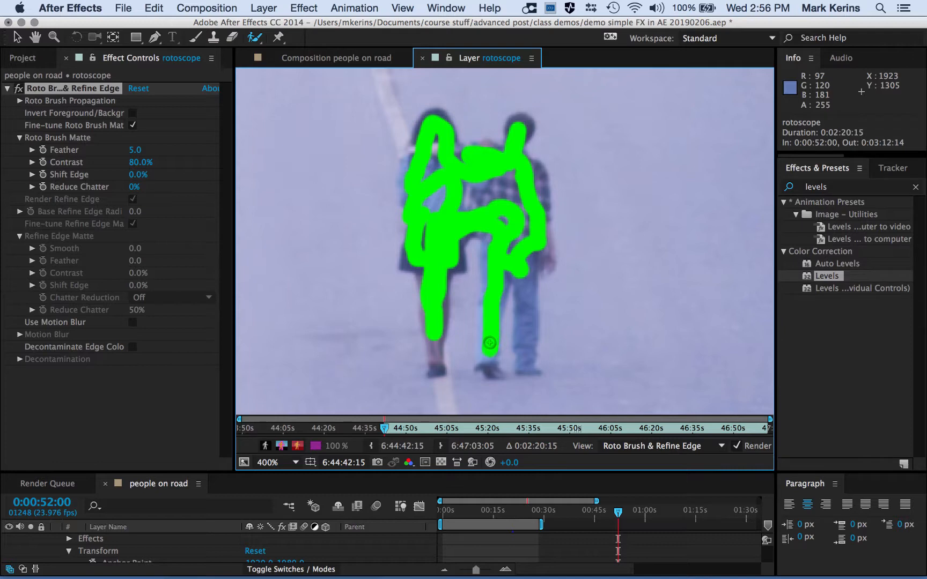
mouse_move(496, 274)
left_mouse_down()
mouse_move(524, 267)
mouse_move(524, 356)
left_mouse_up()
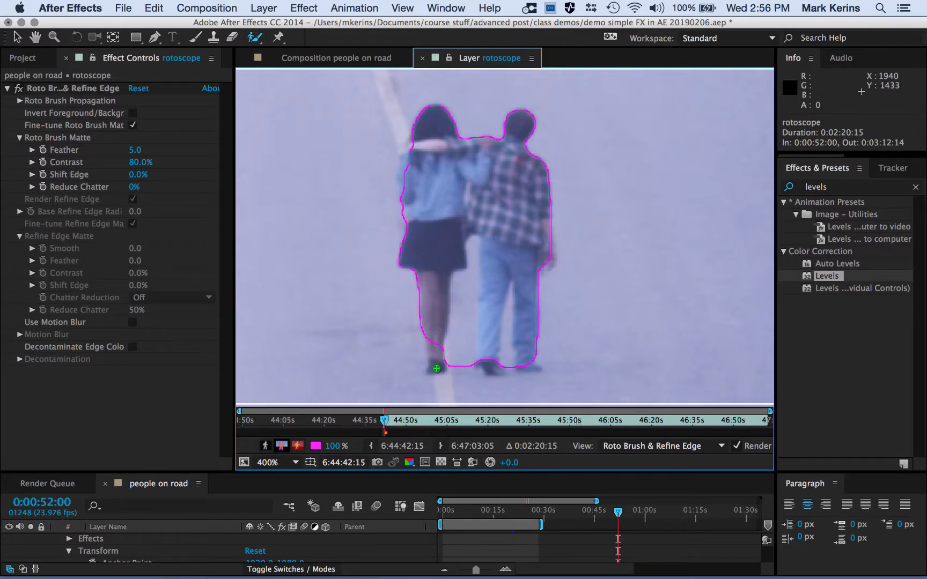
Add the woman's foot and outer arm to the Roto Brush foreground and subtract the road between the woman's and the man's legs
left_click_drag(437, 366, 434, 353)
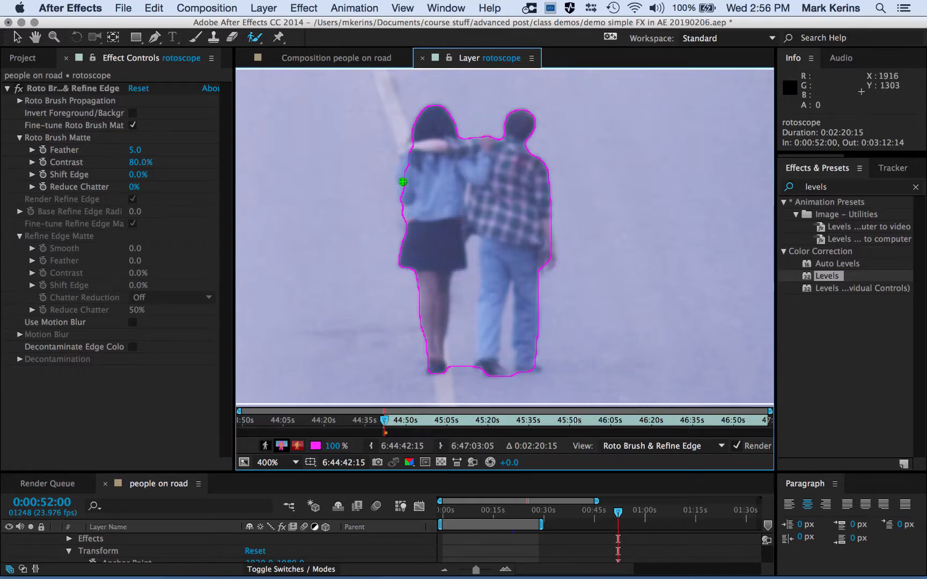
left_click_drag(402, 171, 406, 163)
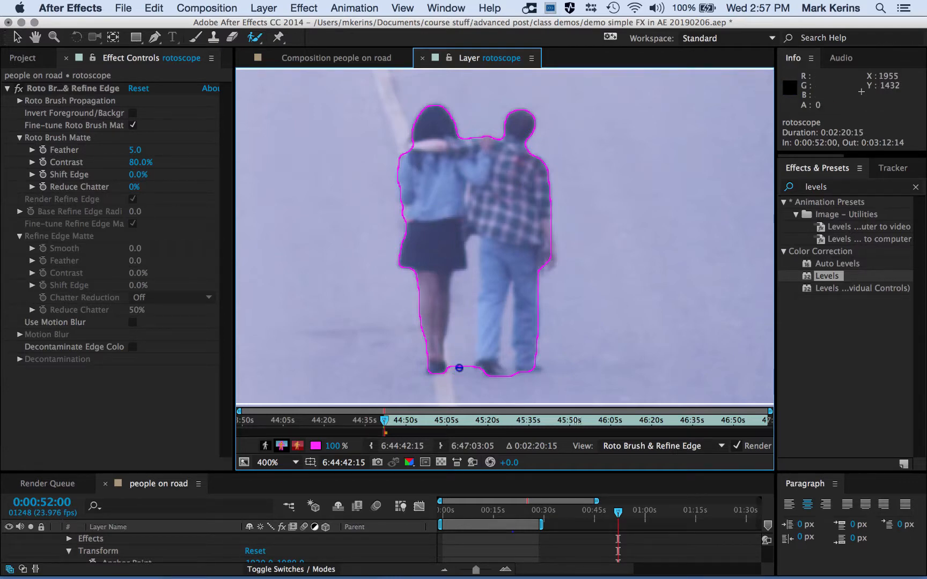
mouse_move(455, 368)
left_mouse_down()
mouse_move(466, 288)
mouse_move(459, 367)
left_mouse_up()
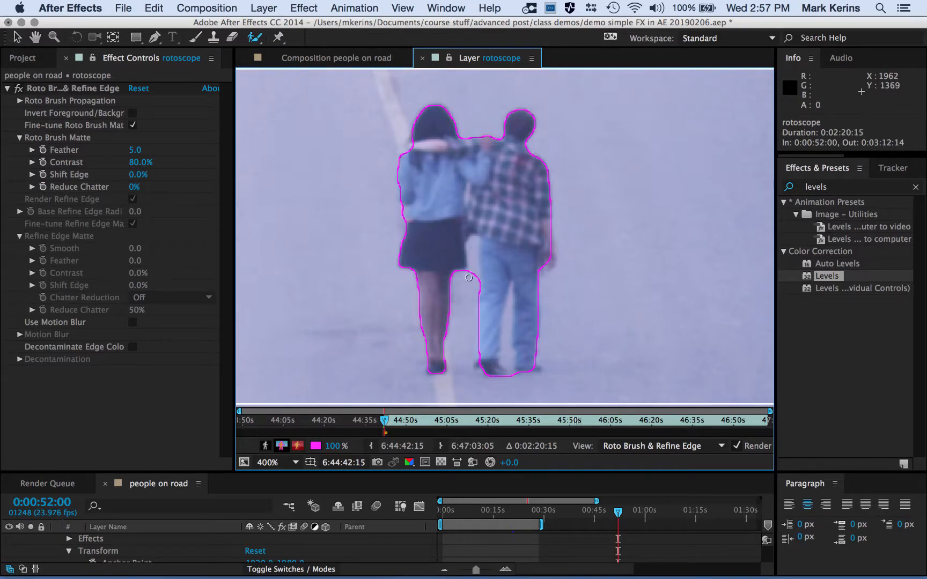
scroll(465, 277, "up", 1)
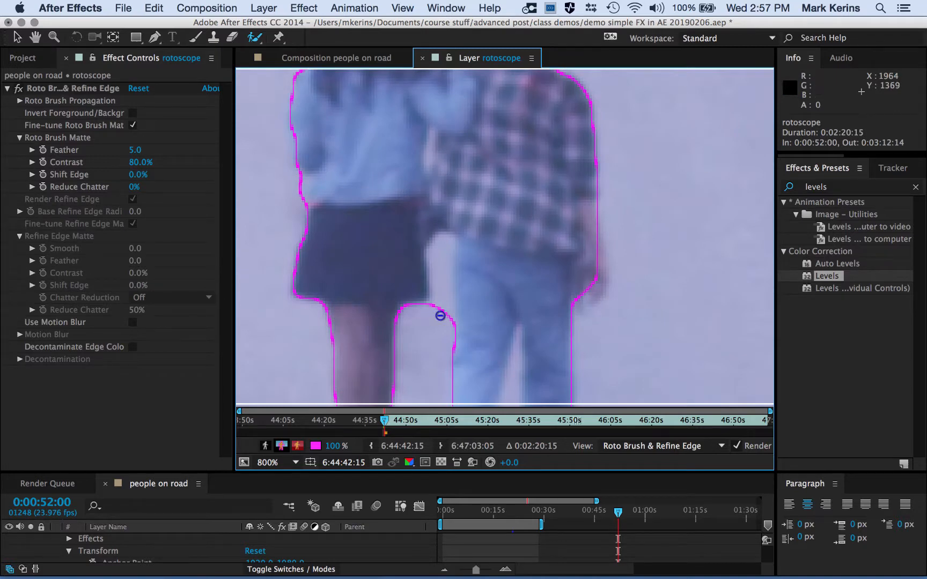
left_click_drag(439, 311, 443, 257)
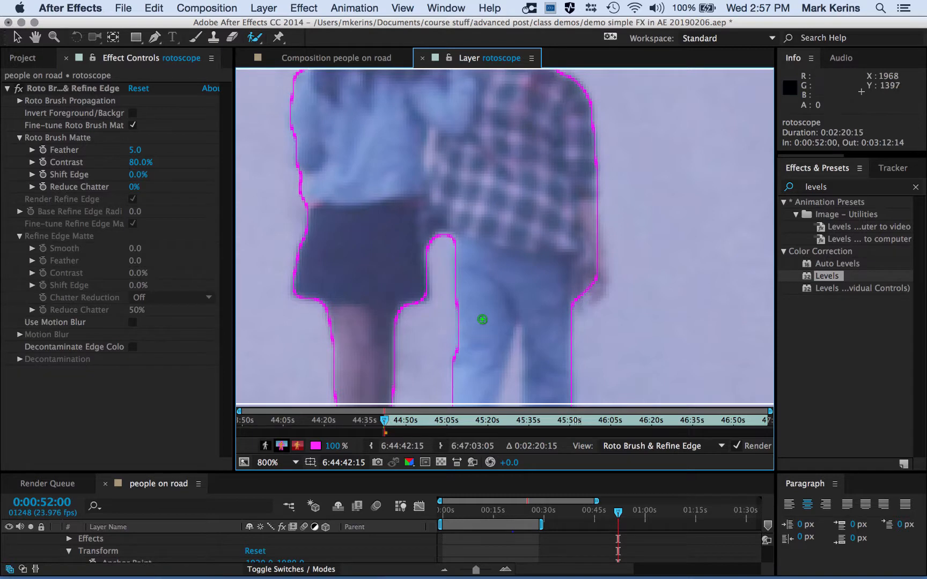
Subtract the strip of road between the man's own legs from the Roto Brush foreground
scroll(483, 319, "down", 1)
key("period")
key("period")
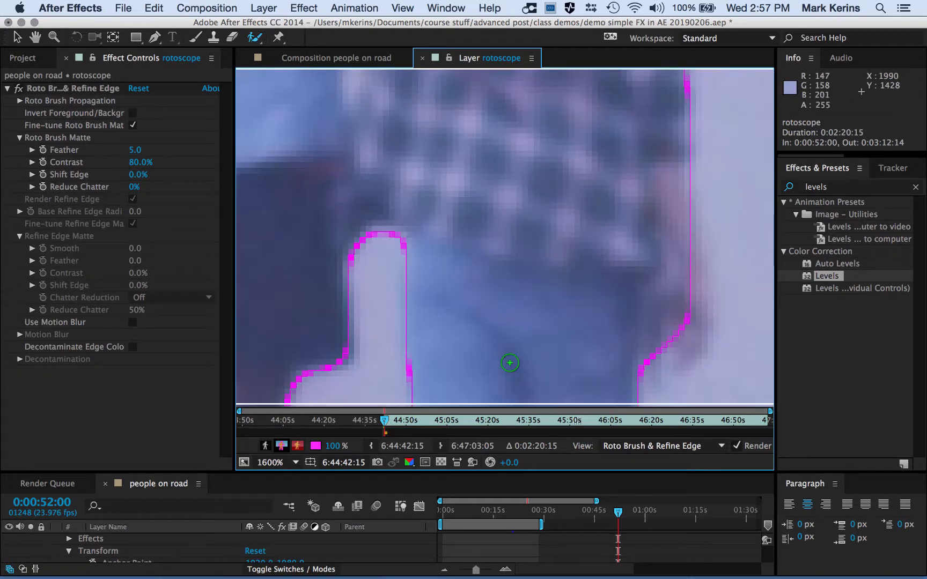
left_click_drag(510, 363, 473, 40)
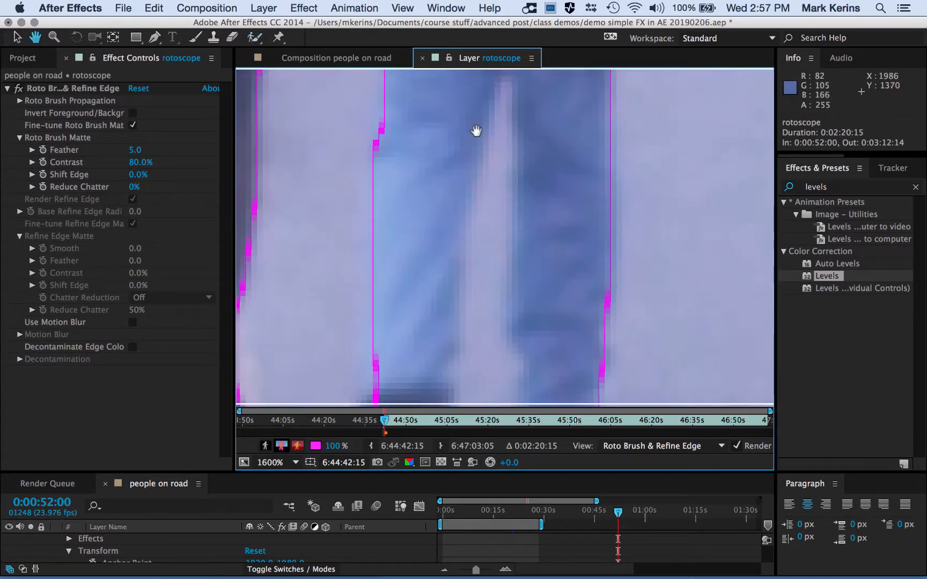
left_click_drag(476, 231, 486, 153)
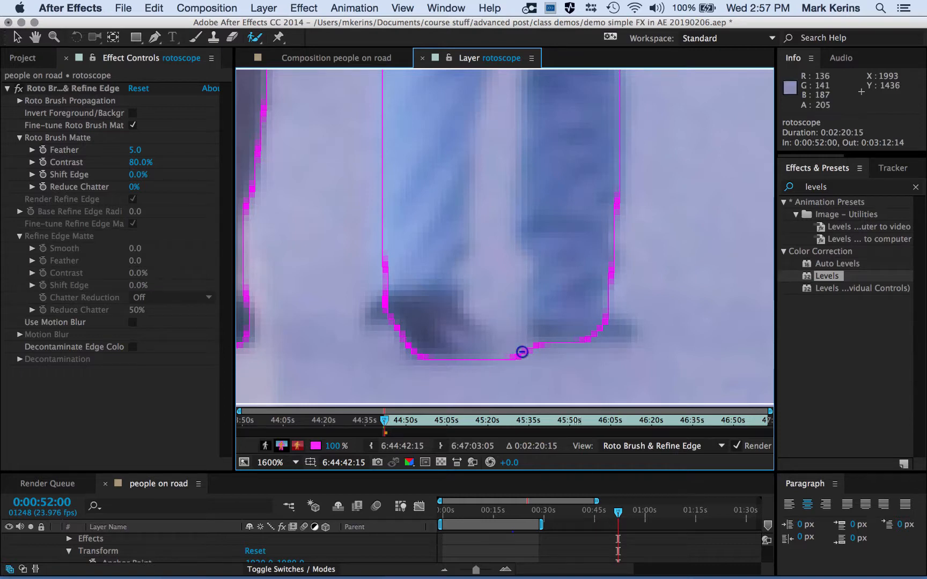
mouse_move(499, 300)
left_mouse_down()
mouse_move(487, 171)
mouse_move(502, 111)
left_mouse_up()
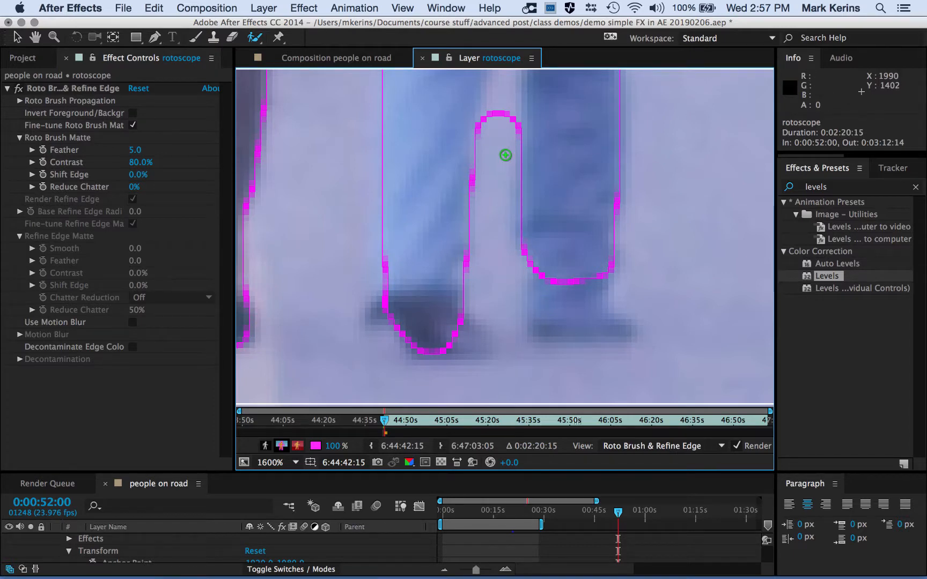
mouse_move(503, 157)
left_mouse_down()
mouse_move(503, 273)
mouse_move(499, 197)
left_mouse_up()
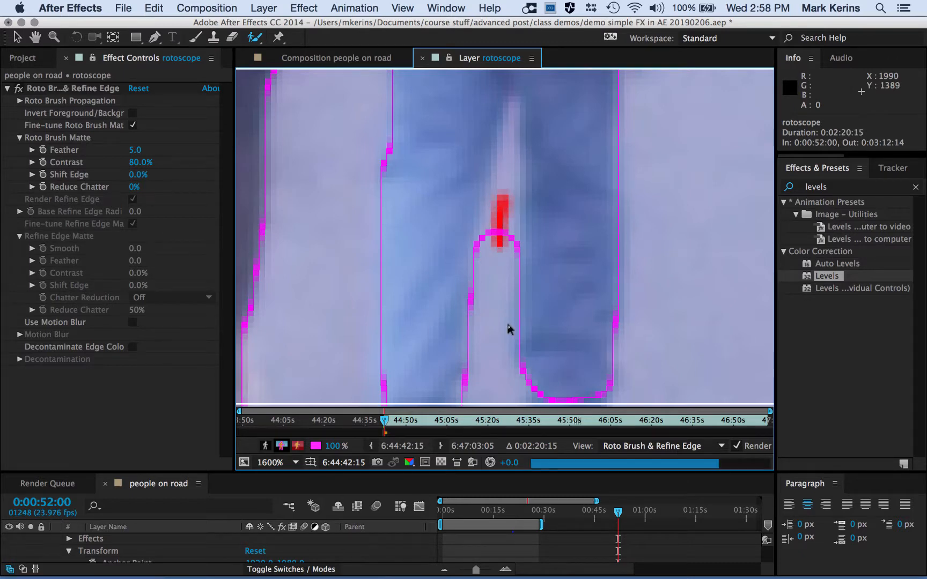
Add the missing parts of the man's shoes to the Roto Brush foreground and switch to the Refine Edge Tool
key("comma")
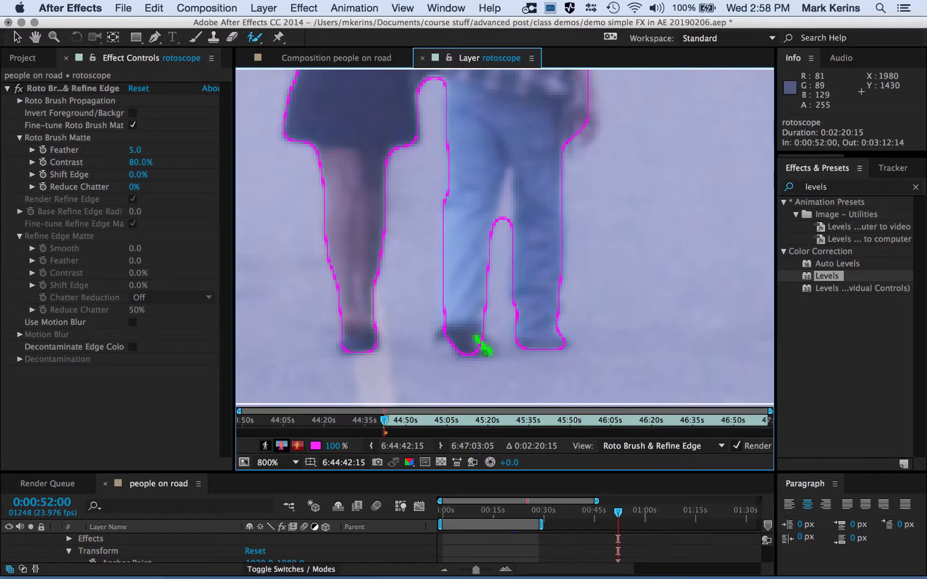
left_click_drag(483, 353, 445, 329)
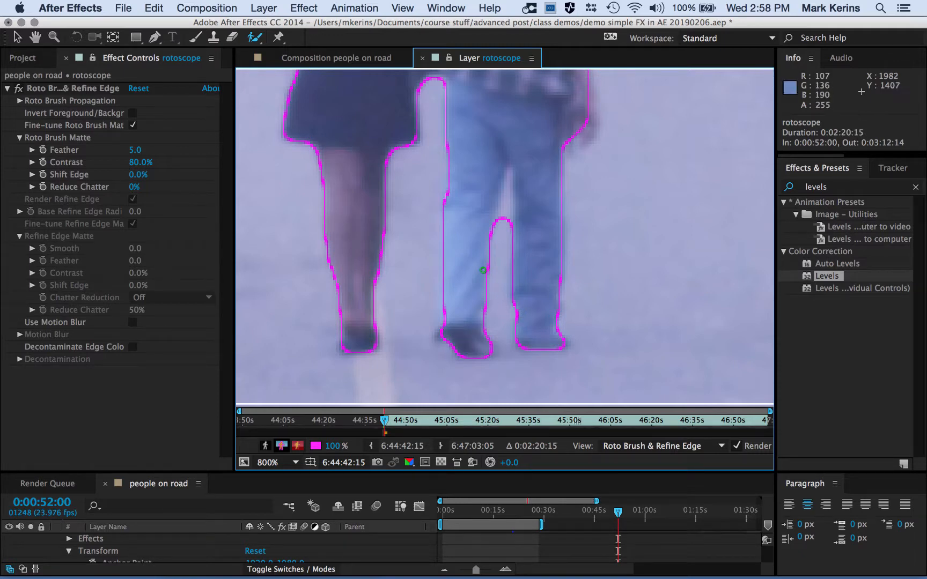
key("comma")
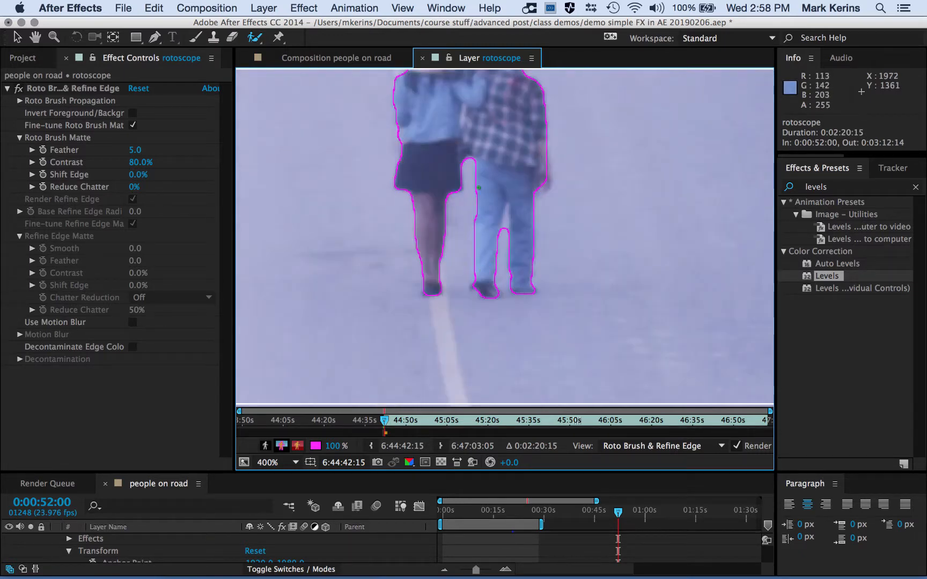
left_click_drag(474, 145, 450, 258)
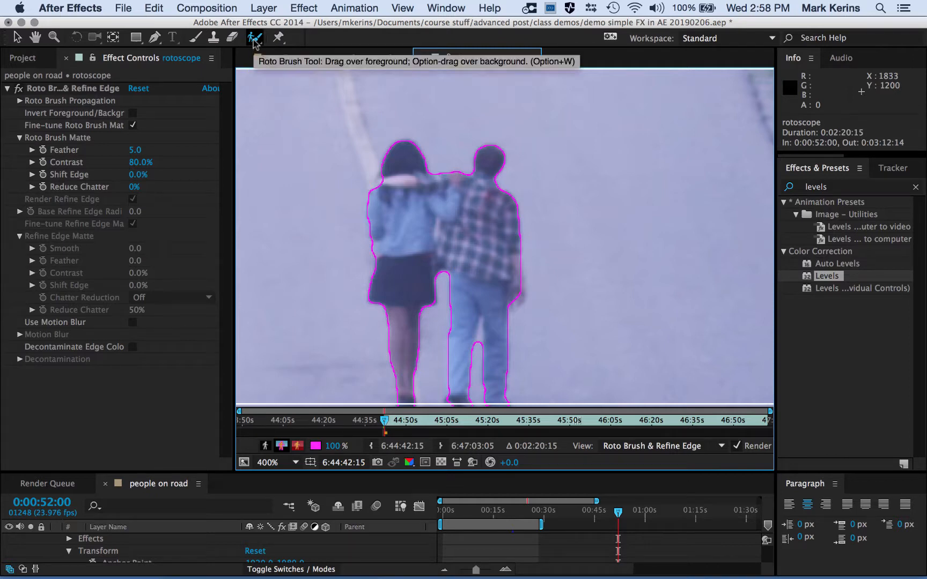
left_click_drag(254, 43, 286, 54)
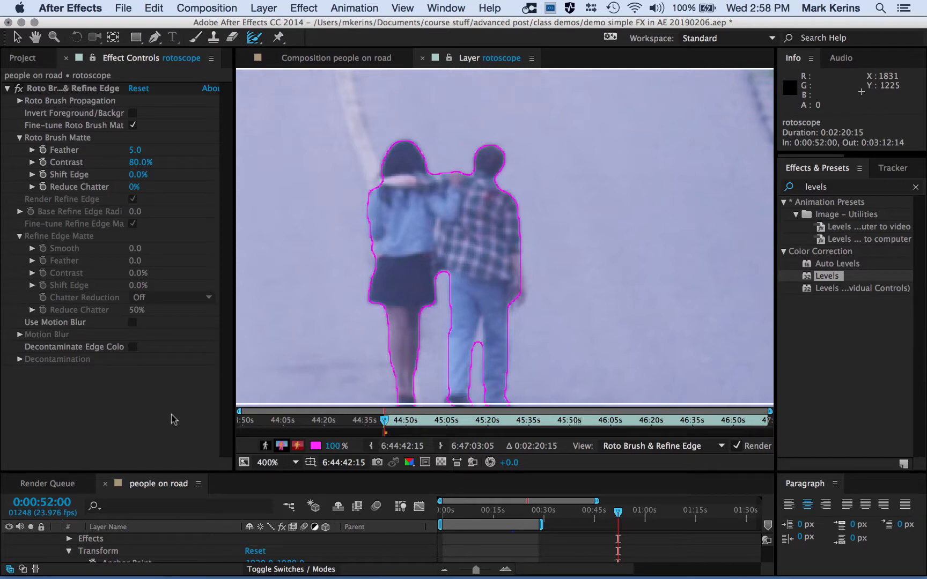
Hide the bottom A023_C014_0525F7_001.R3D clip in the people on road composition and inspect the rotoscoped couple up close
left_click(355, 59)
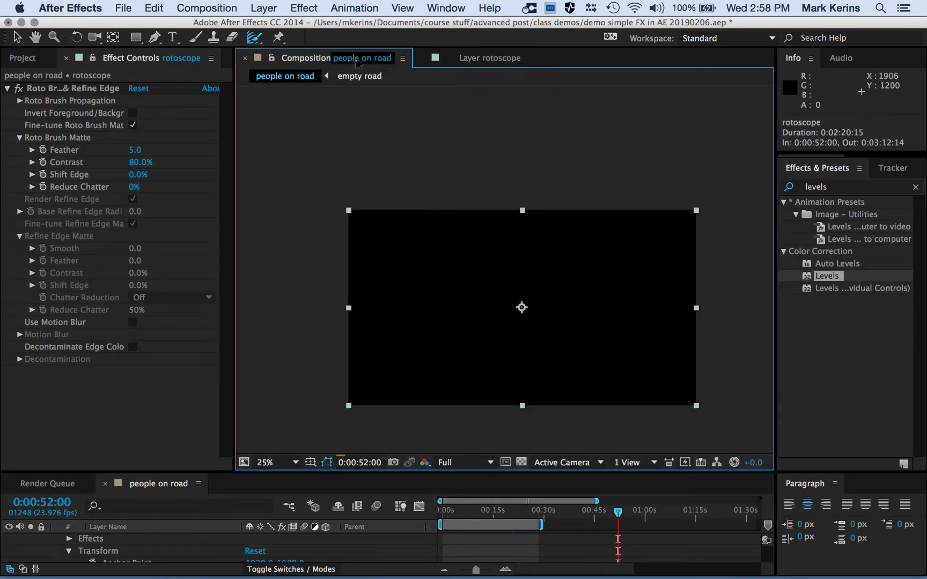
scroll(119, 561, "down", 6)
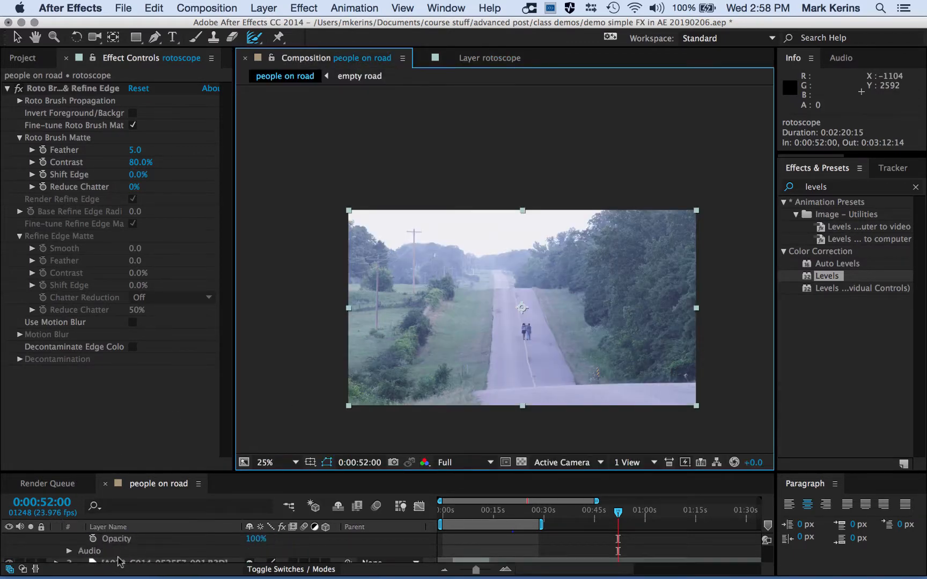
left_click(9, 556)
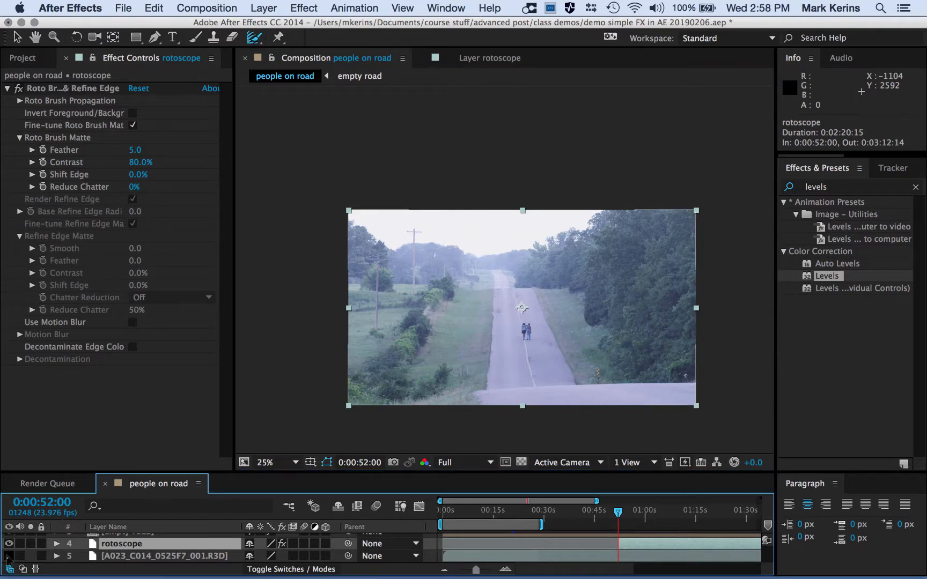
scroll(534, 355, "up", 6)
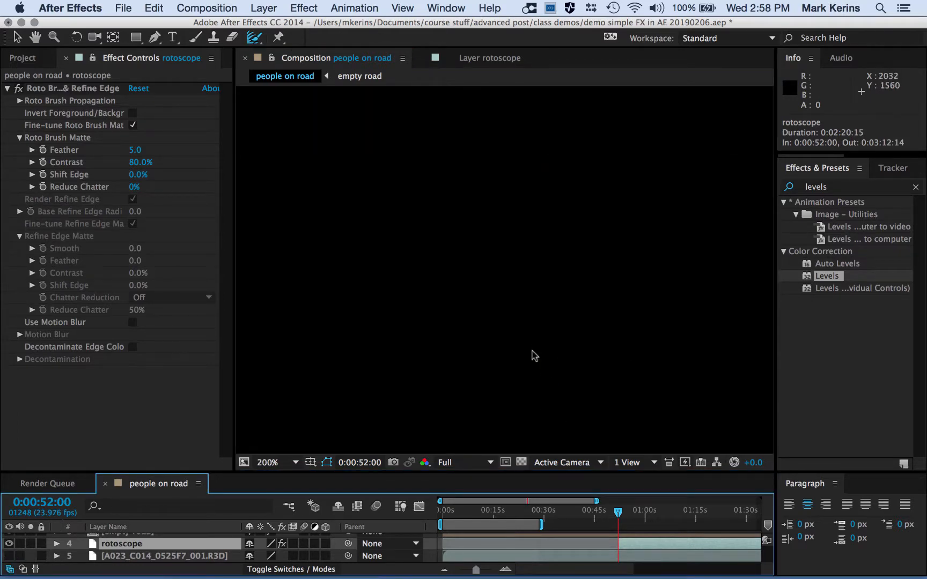
key("space")
left_click_drag(532, 352, 498, 144)
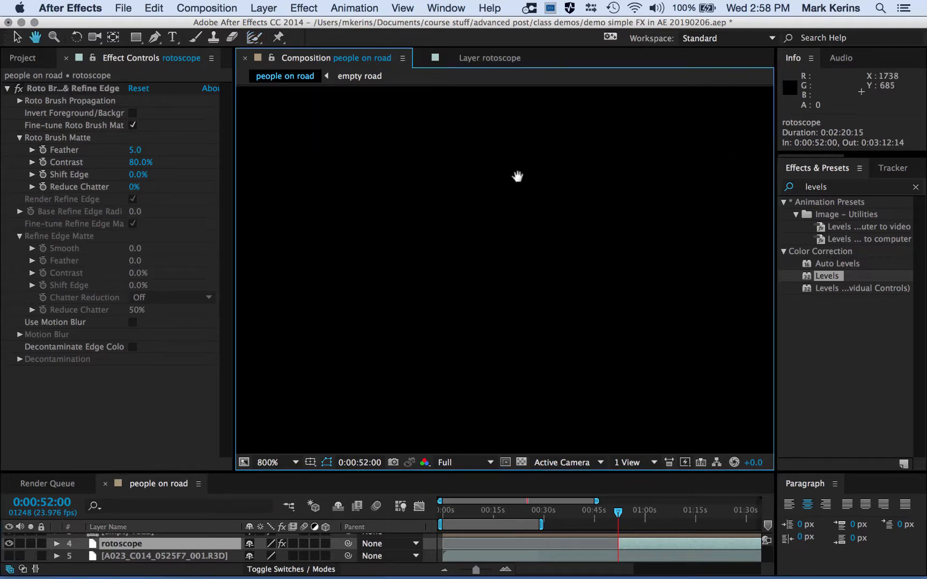
left_click_drag(599, 320, 515, 165)
left_click_drag(569, 350, 508, 99)
scroll(509, 238, "down", 3)
left_click_drag(521, 360, 501, 405)
scroll(508, 231, "up", 4)
scroll(503, 409, "down", 3)
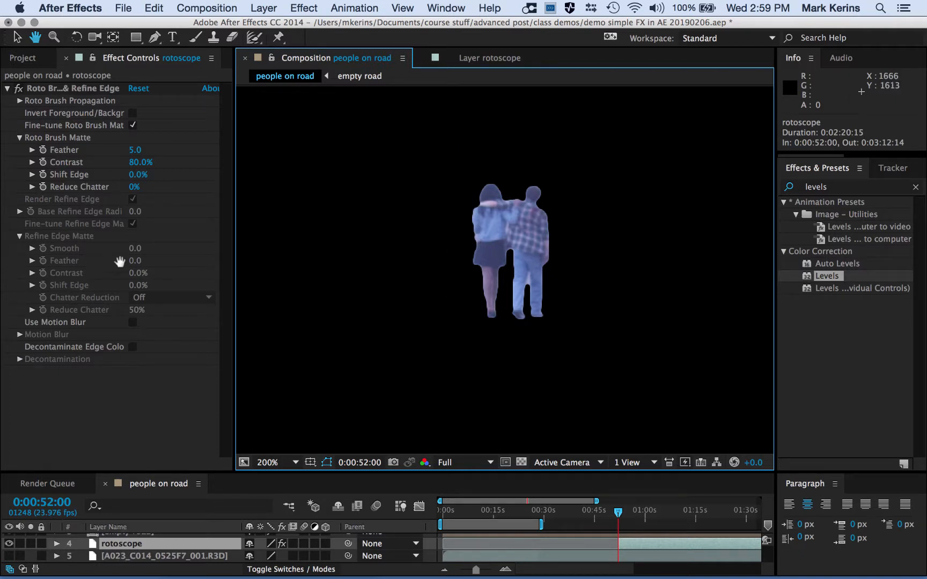
Add a text layer reading "text" directly above the rotoscope layer, beginning it beside the cut-out couple
left_click(174, 37)
left_click(390, 245)
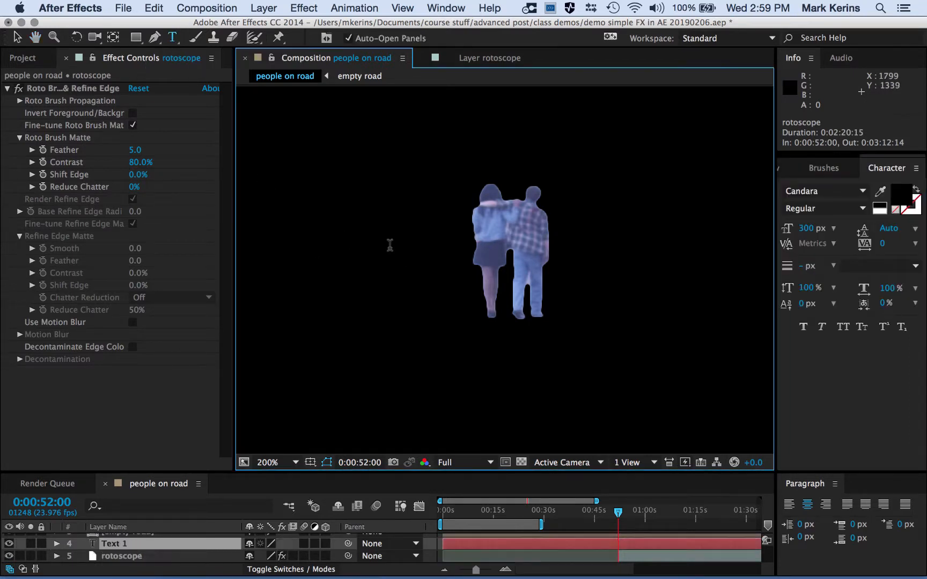
type("text")
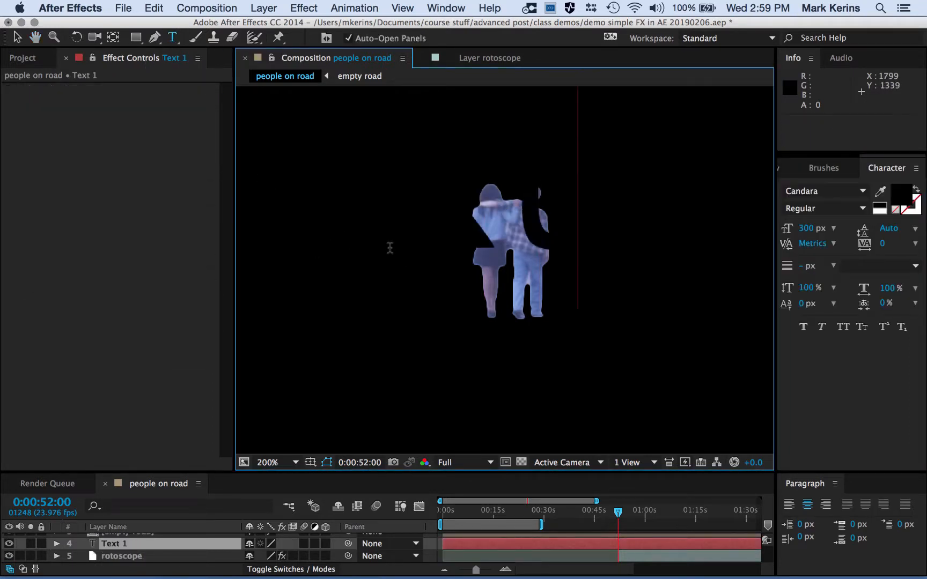
Swap the fill and stroke colors of the "text" wording and set its fill to F5F5F5
double_click(392, 250)
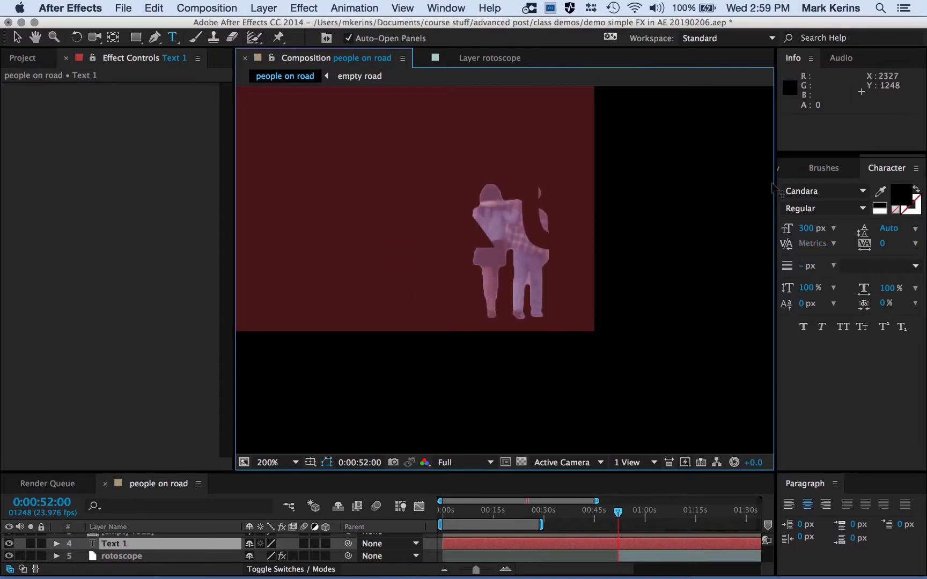
left_click(914, 207)
left_click(915, 191)
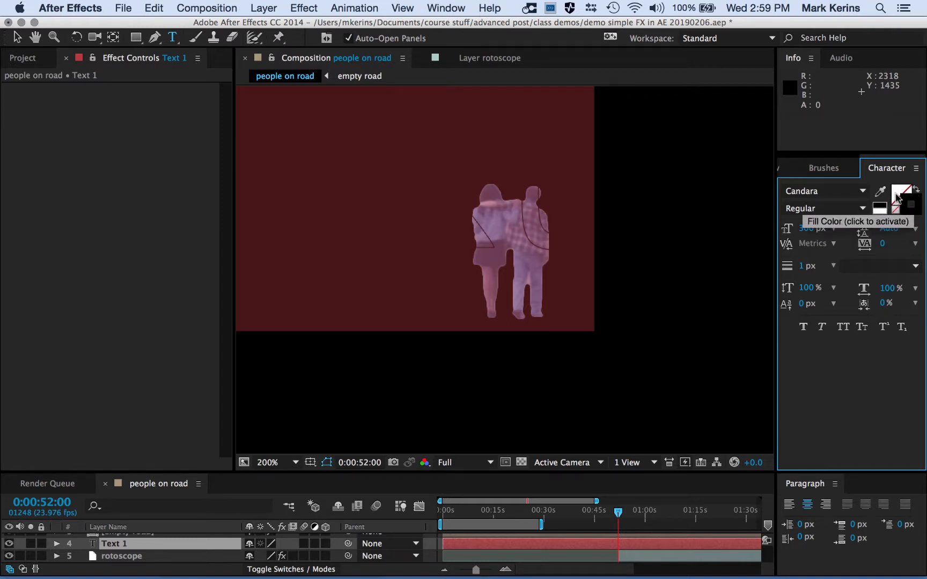
left_click(900, 199)
left_click(902, 199)
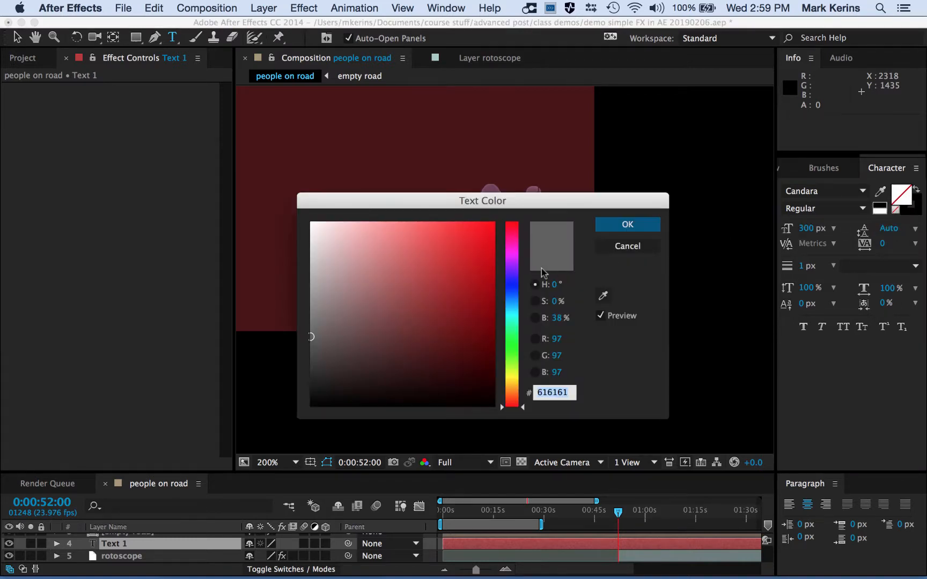
left_click_drag(322, 236, 312, 230)
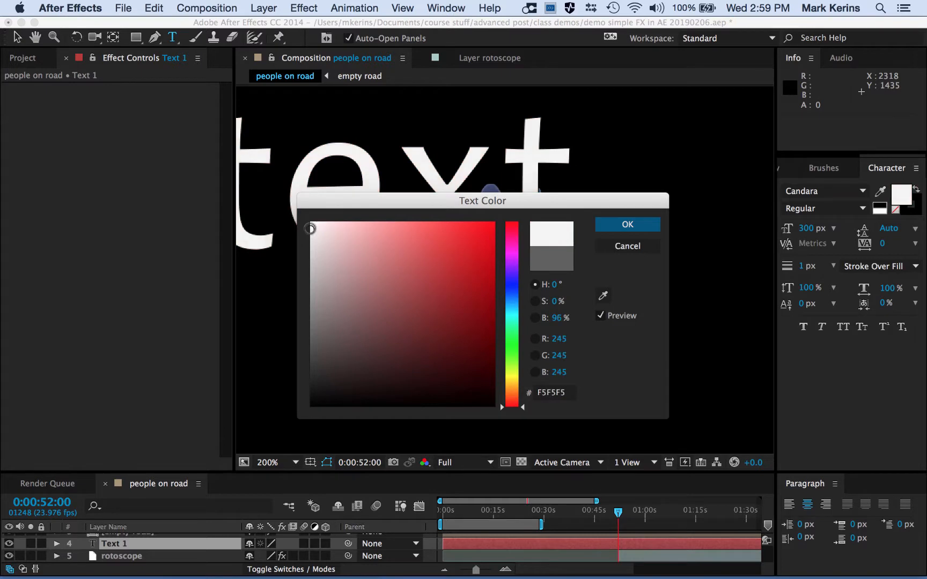
left_click(607, 223)
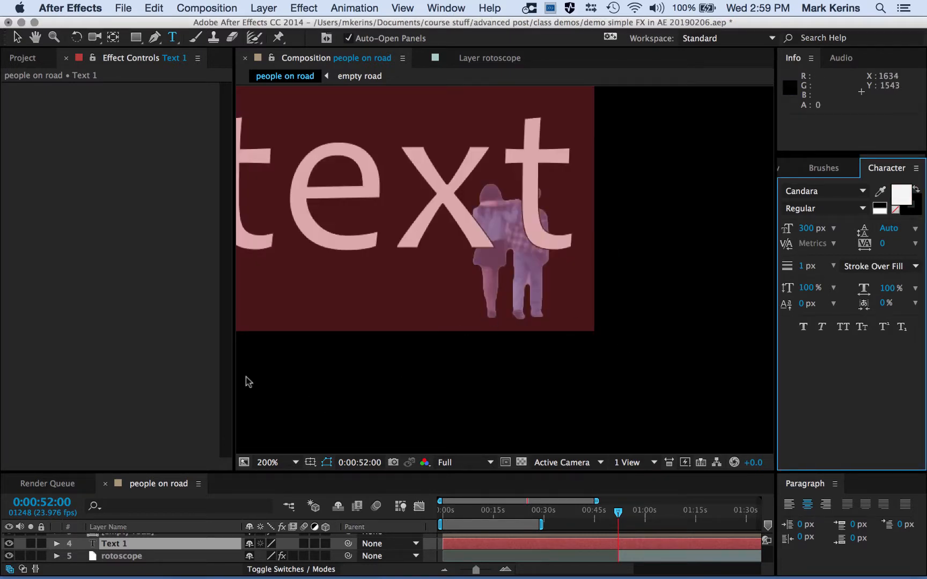
left_click(319, 392)
left_click(17, 39)
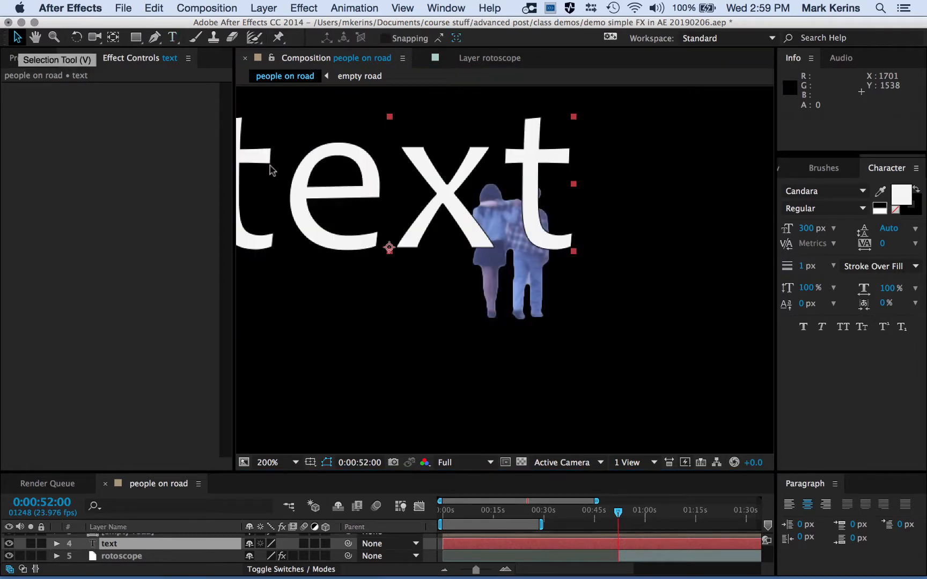
Move the rotoscope layer above the text layer and make the bottom A023_C014_0525F7_001.R3D clip visible again
mouse_move(124, 558)
left_mouse_down()
mouse_move(124, 549)
mouse_move(120, 578)
mouse_move(119, 558)
left_mouse_up()
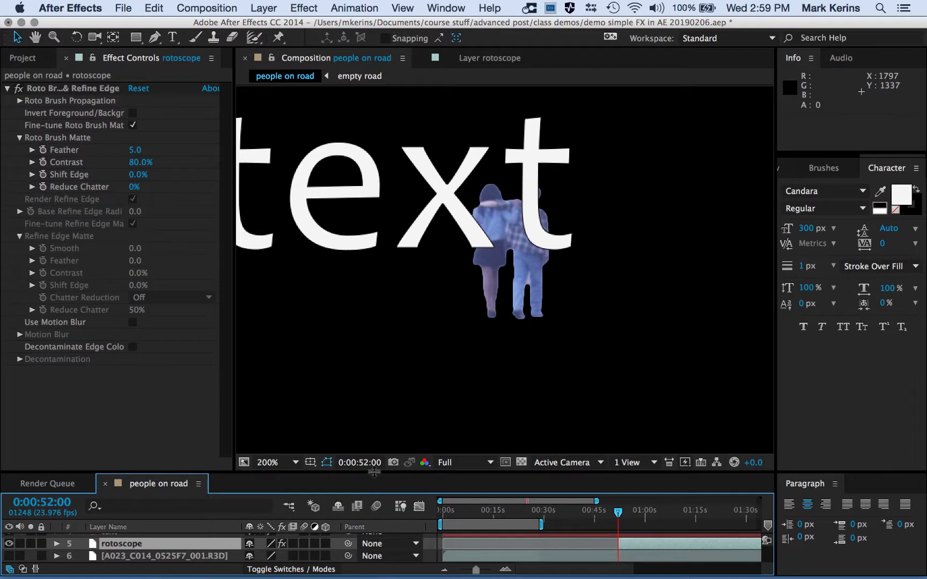
left_click_drag(373, 471, 374, 370)
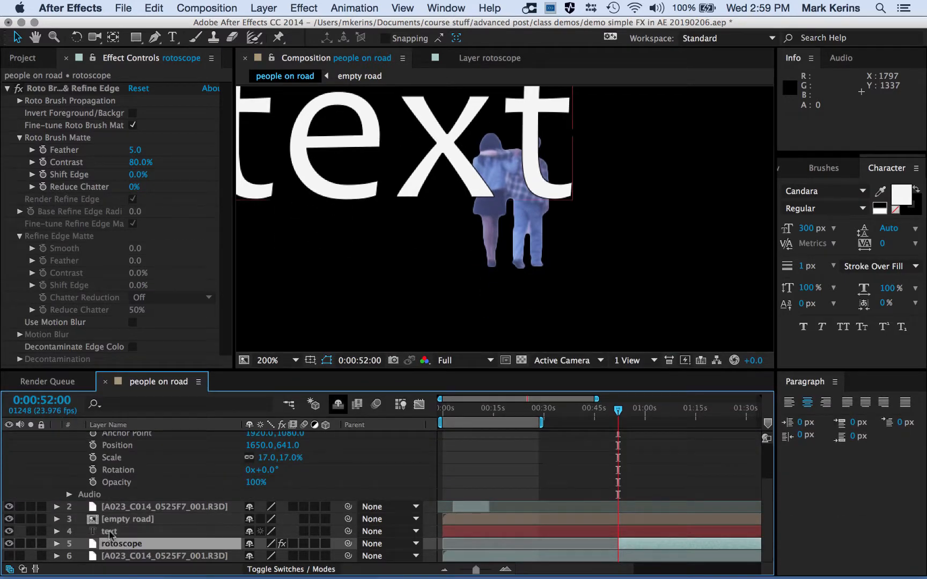
left_click_drag(112, 544, 113, 532)
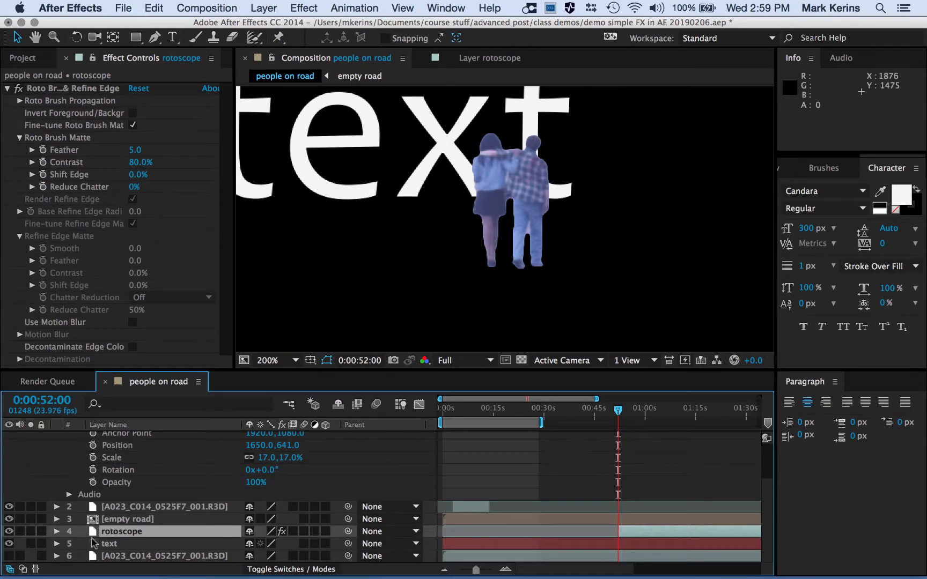
left_click(9, 556)
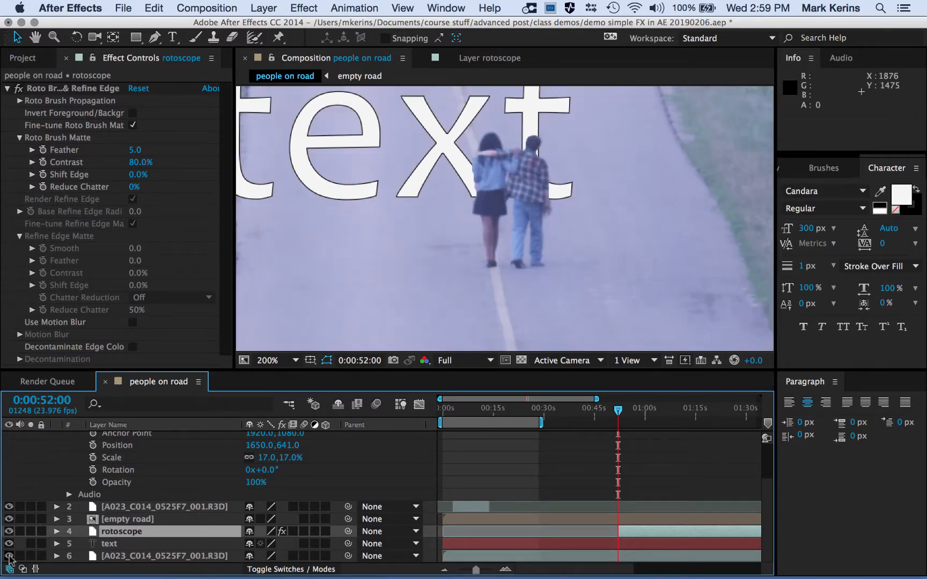
left_click(9, 556)
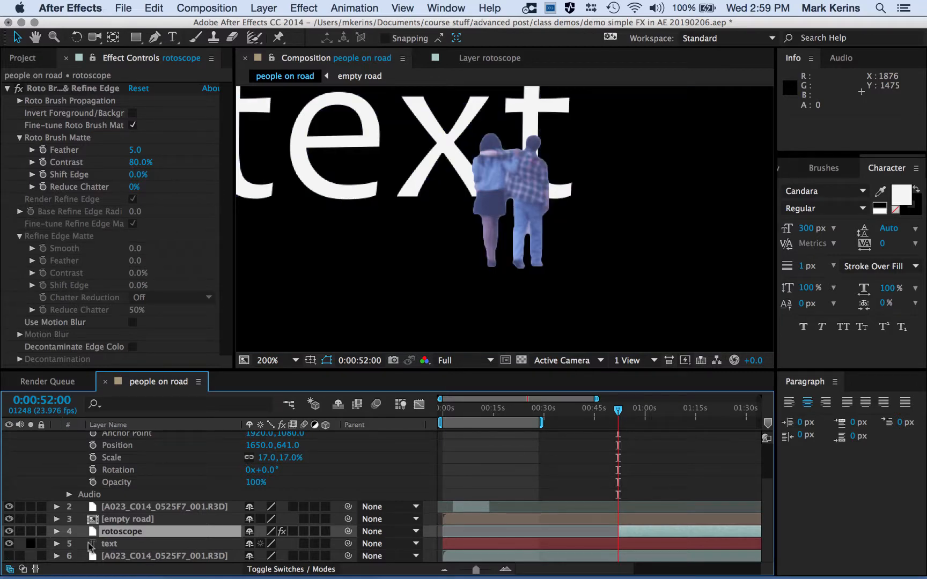
left_click(9, 555)
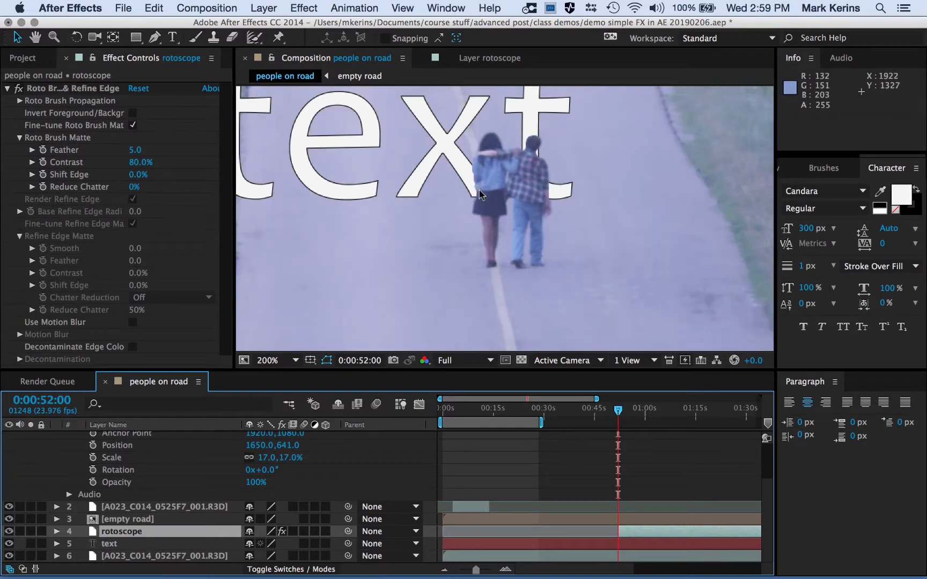
key("period")
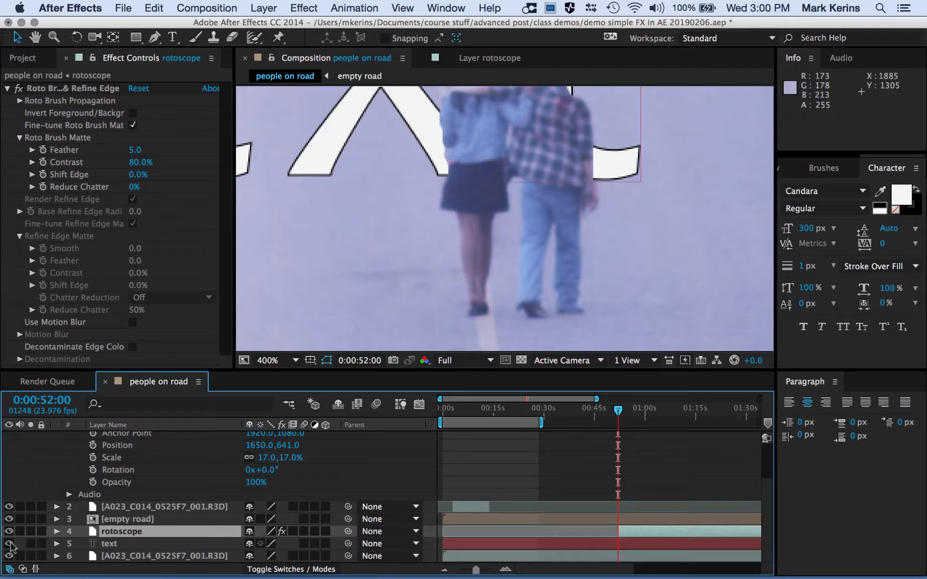
In the rotoscope layer view, refine the matte edge over both heads and along the man's outer side to his upper leg
left_click(471, 61)
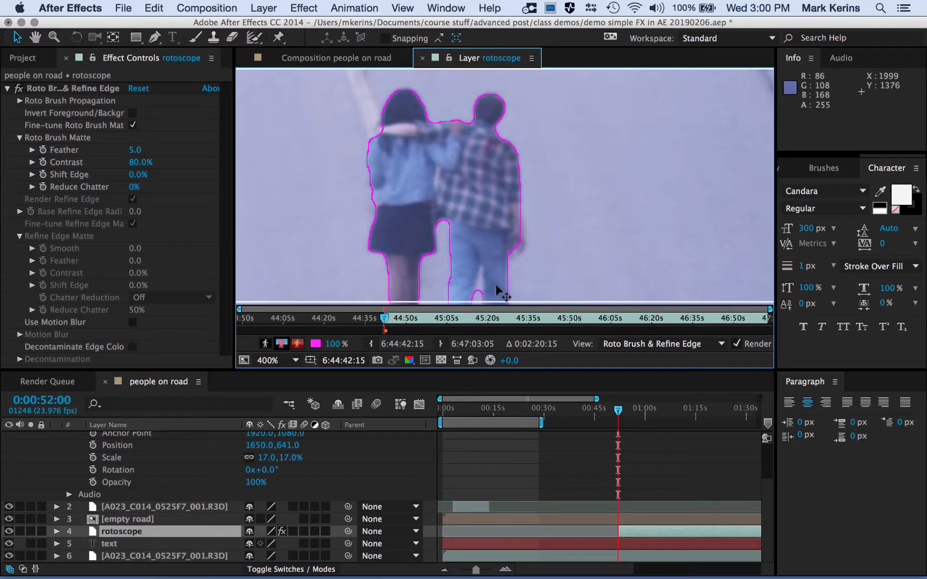
left_click_drag(499, 370, 499, 492)
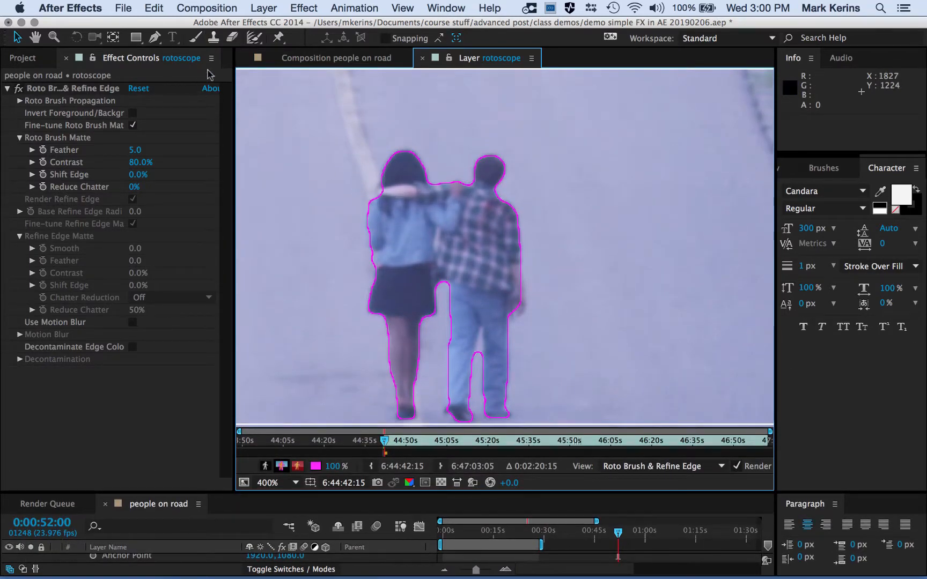
mouse_move(253, 37)
left_mouse_down()
mouse_move(299, 59)
mouse_move(301, 36)
mouse_move(299, 57)
left_mouse_up()
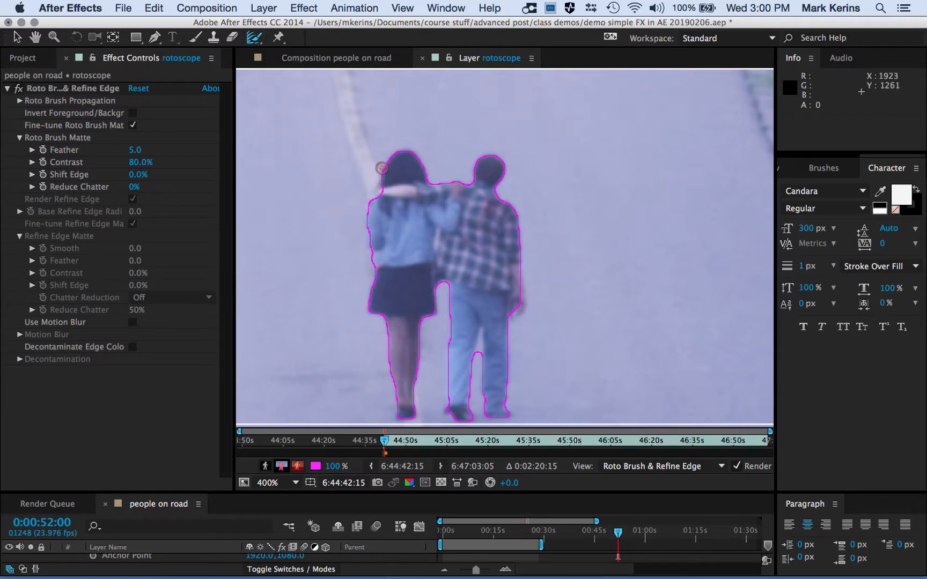
mouse_move(380, 173)
left_mouse_down()
mouse_move(407, 149)
mouse_move(425, 180)
mouse_move(450, 185)
mouse_move(497, 155)
mouse_move(493, 191)
mouse_move(516, 219)
mouse_move(512, 213)
mouse_move(522, 279)
mouse_move(507, 349)
left_mouse_up()
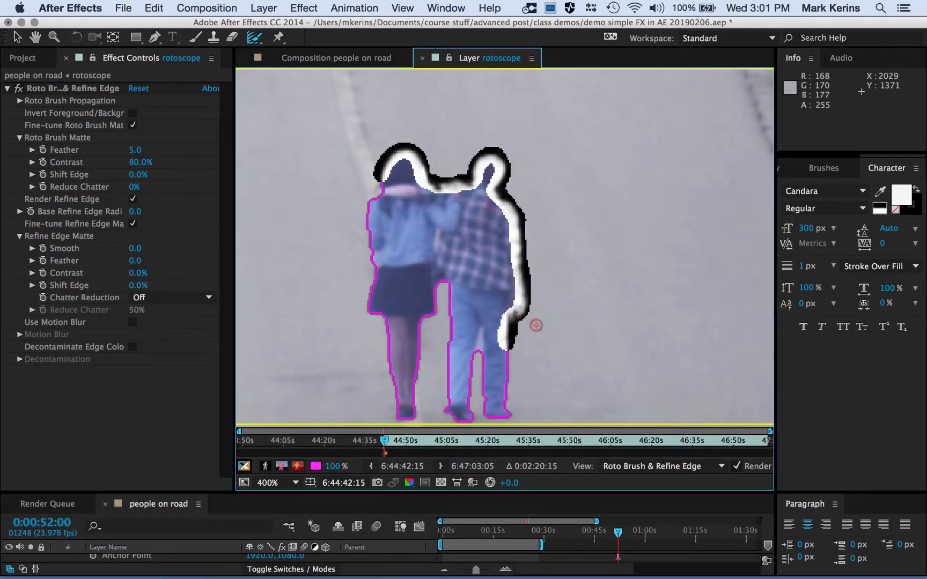
Refine the matte edge along the woman's outer side from her hair to her lower leg
key("period")
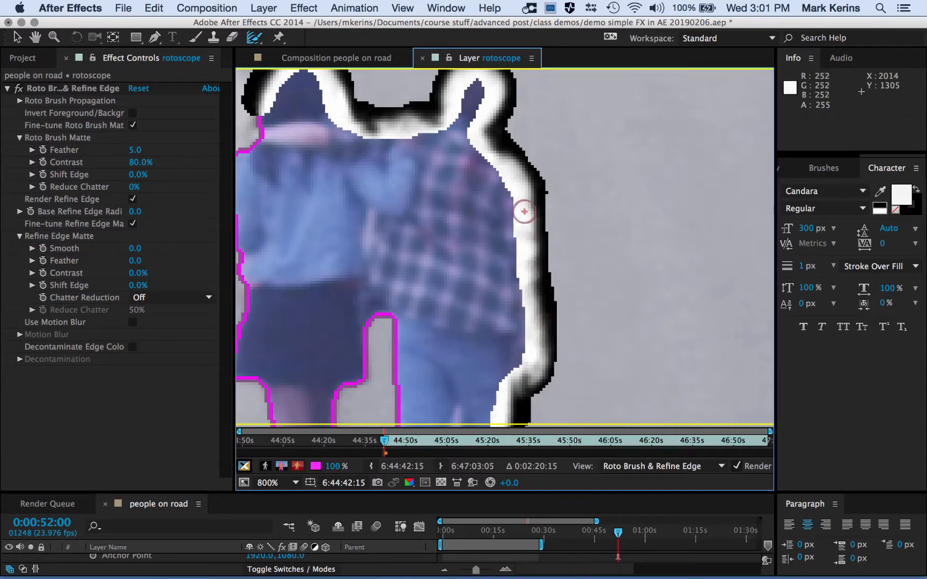
key("comma")
key("comma")
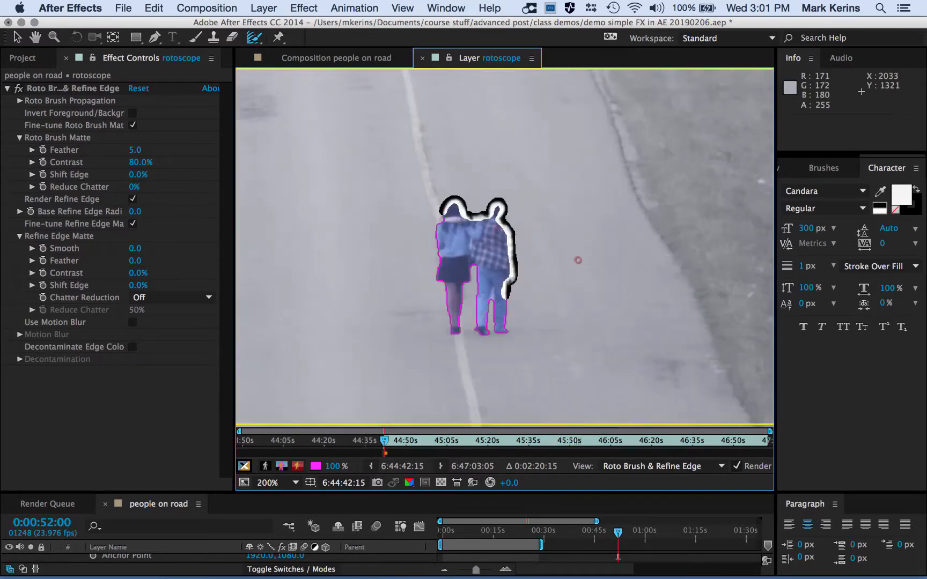
key("period")
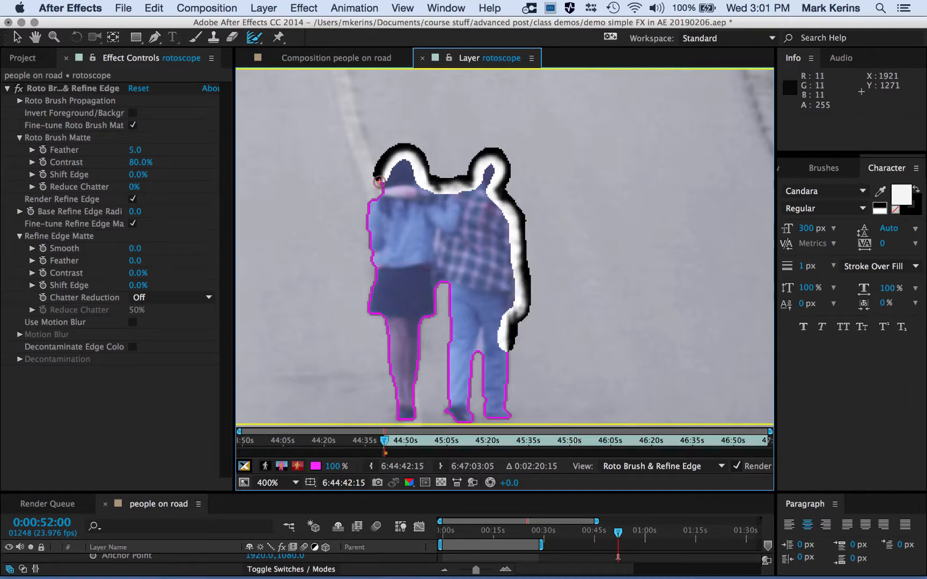
mouse_move(380, 181)
left_mouse_down()
mouse_move(366, 300)
mouse_move(386, 353)
left_mouse_up()
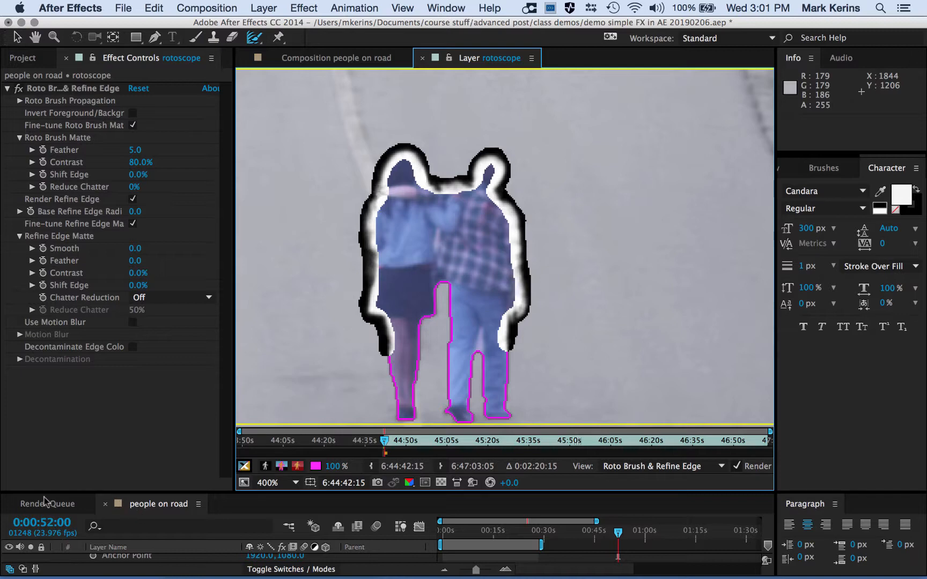
In the people on road composition, move the text layer down behind the couple to position 1822.5, 1437.5
left_click(333, 59)
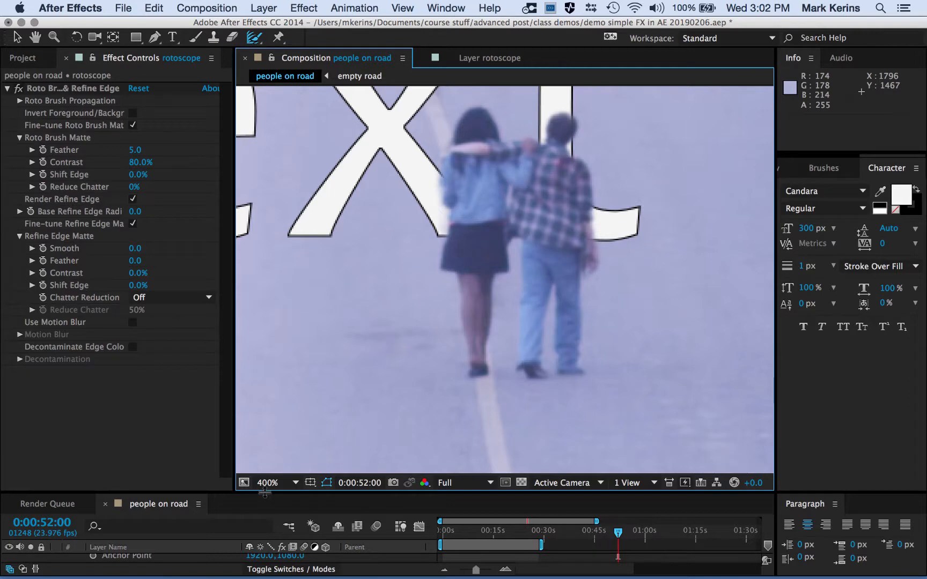
left_click_drag(264, 493, 262, 412)
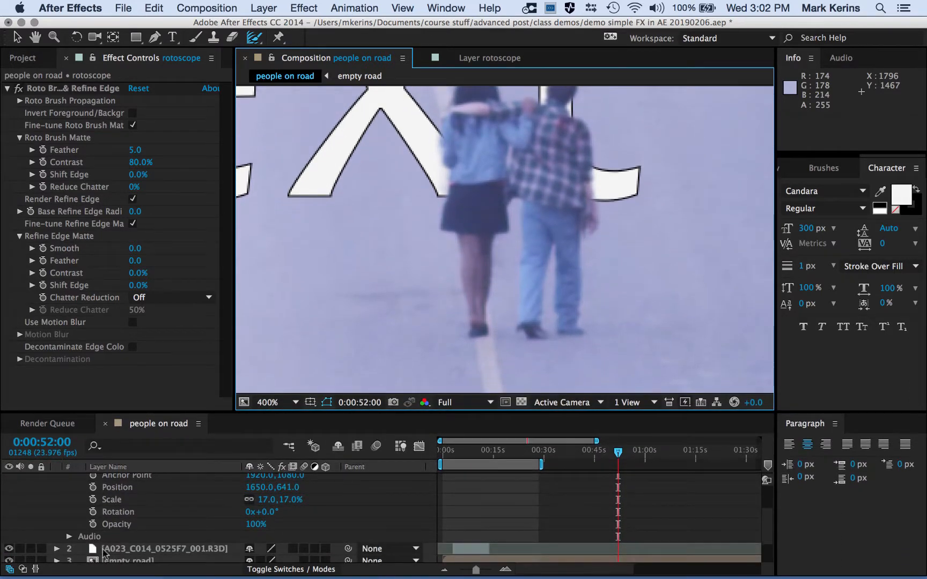
scroll(119, 548, "down", 3)
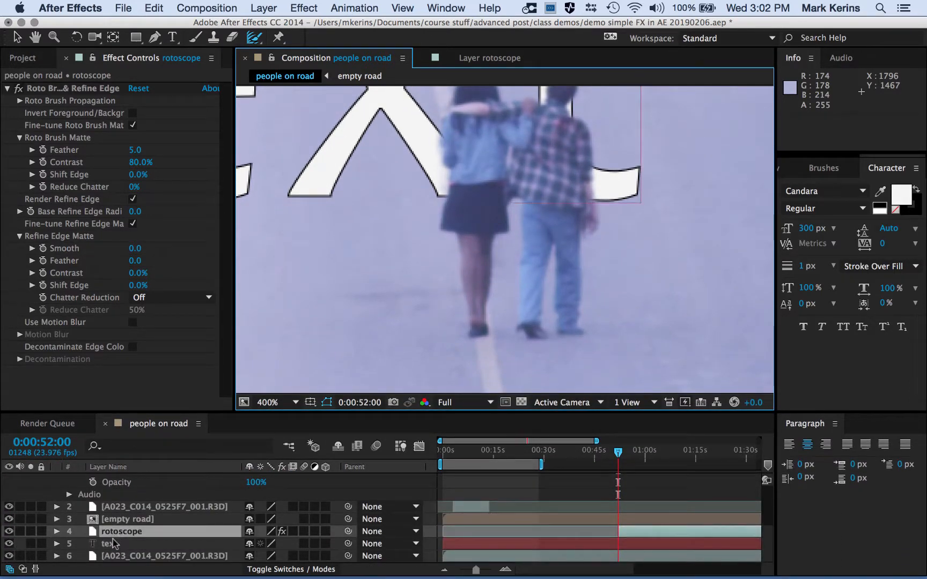
left_click(113, 544)
left_click(287, 150)
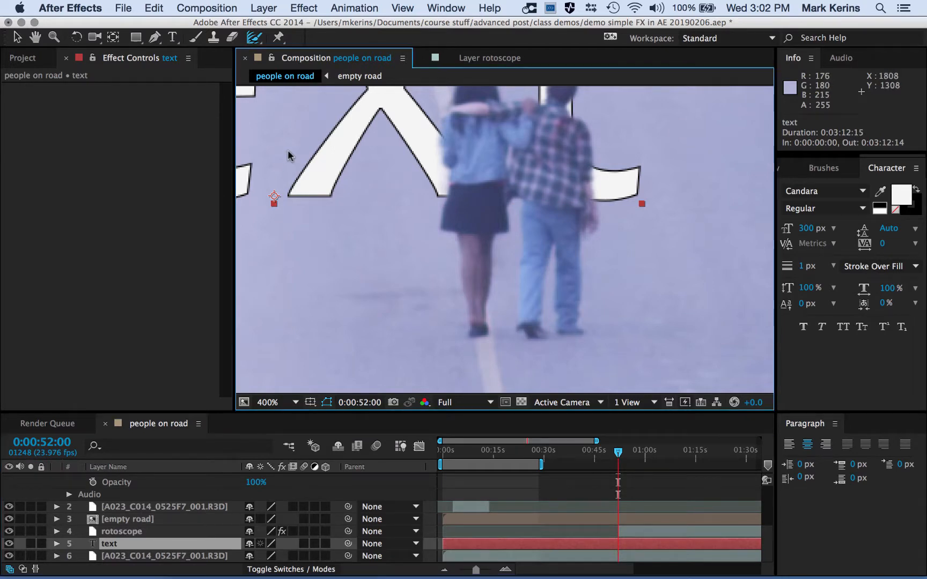
key("Return")
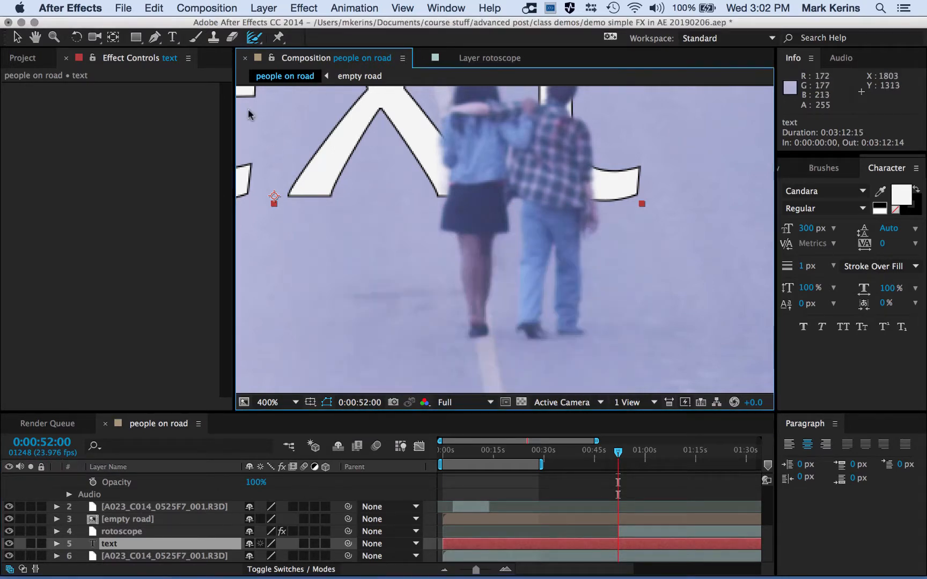
left_click(17, 37)
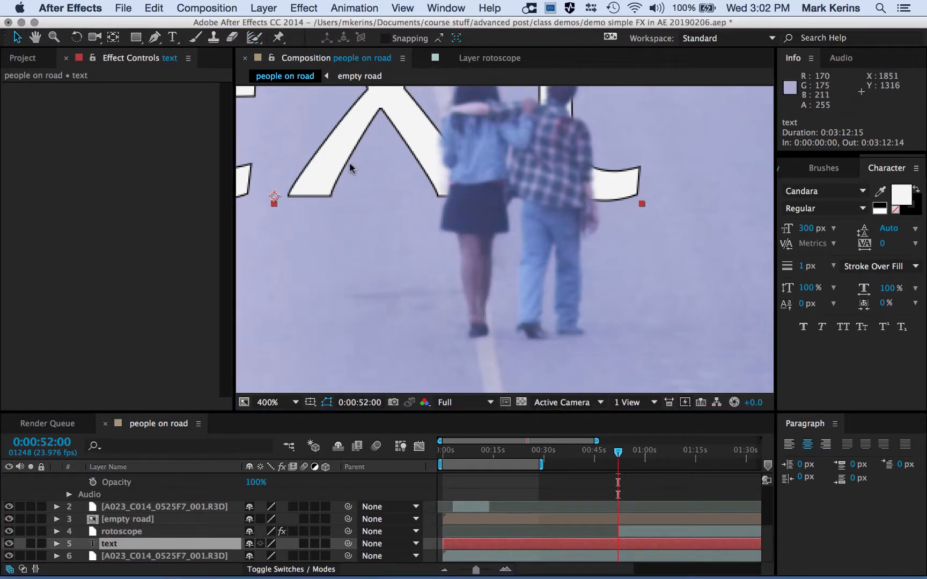
left_click_drag(349, 162, 384, 304)
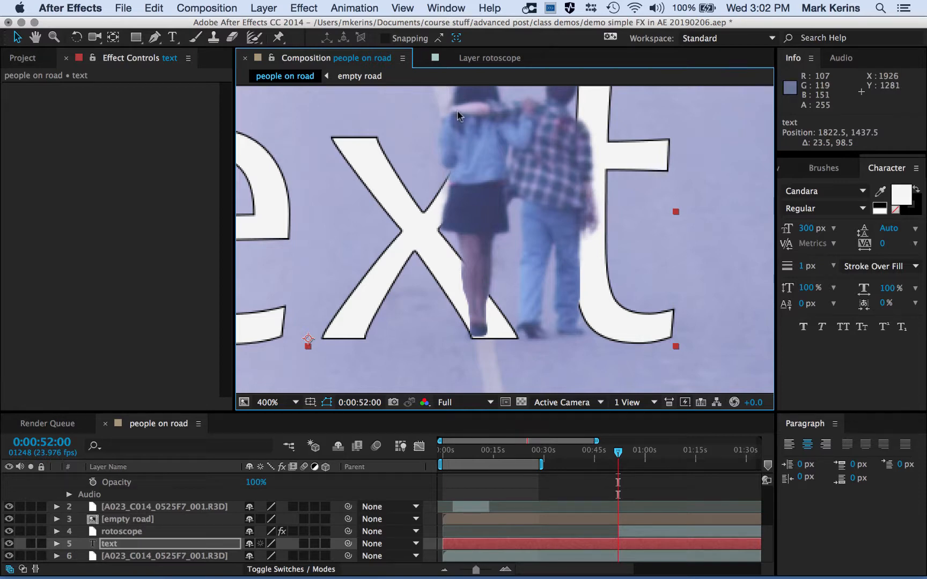
Return to the rotoscope layer view and advance one frame to 0:00:52:01 to check the propagated matte
left_click(481, 57)
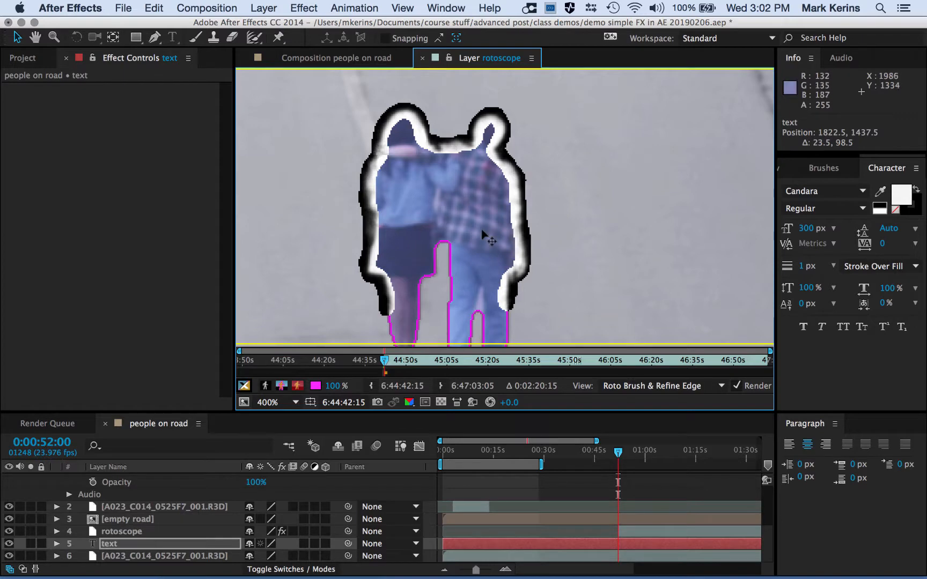
left_click(538, 254)
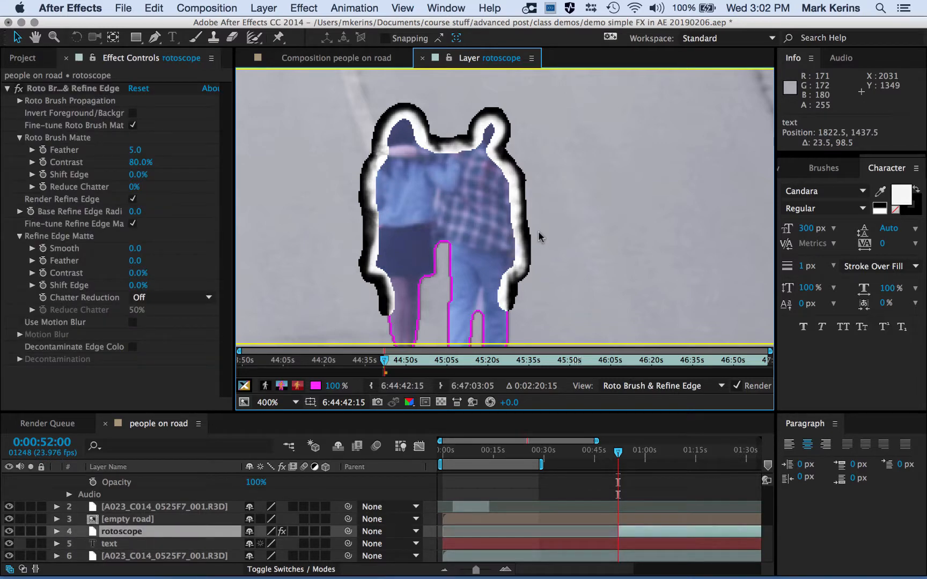
key("slash")
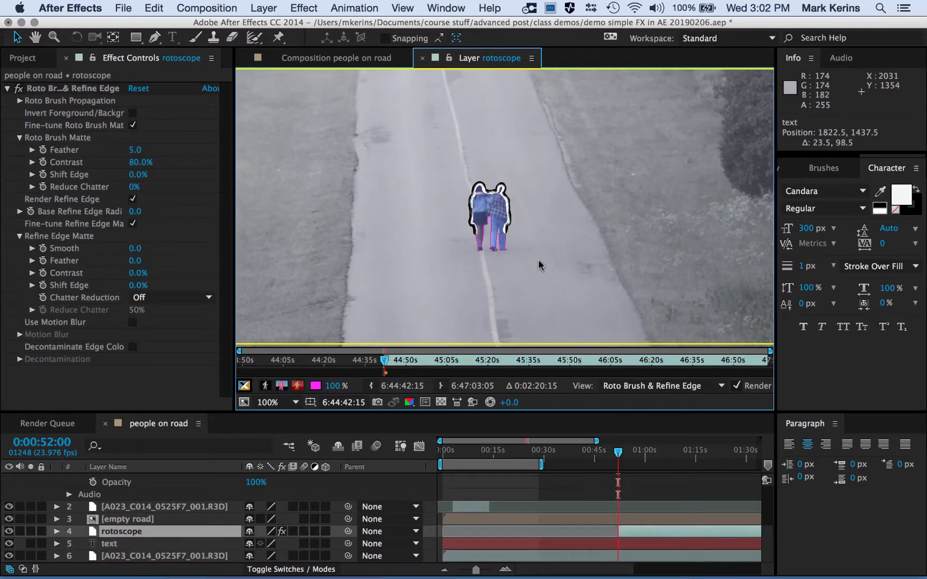
key("period")
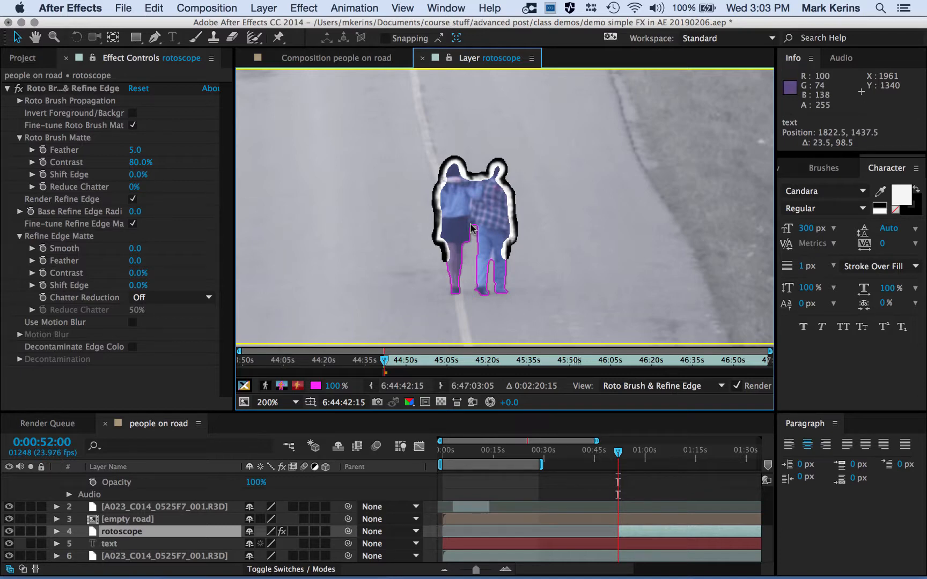
key("Page_Down")
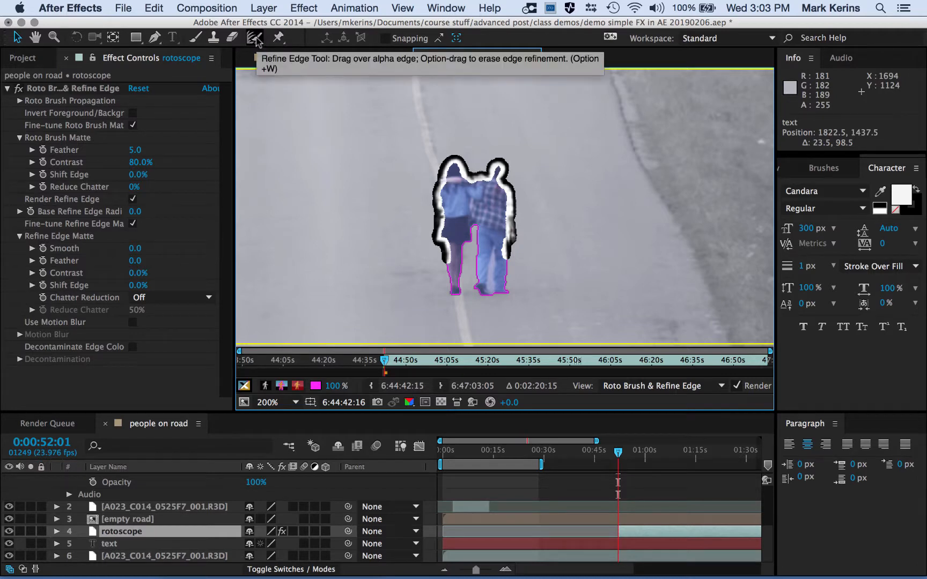
Advance the rotoscope layer view to 0:00:52:02 and 0:00:52:03, examining the propagated matte around the couple
left_click_drag(256, 42, 303, 52)
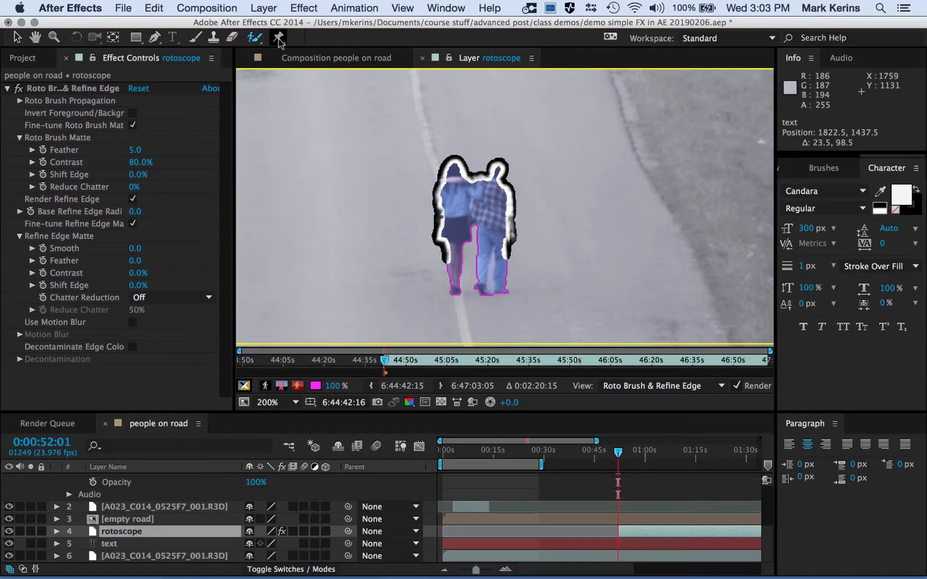
key("period")
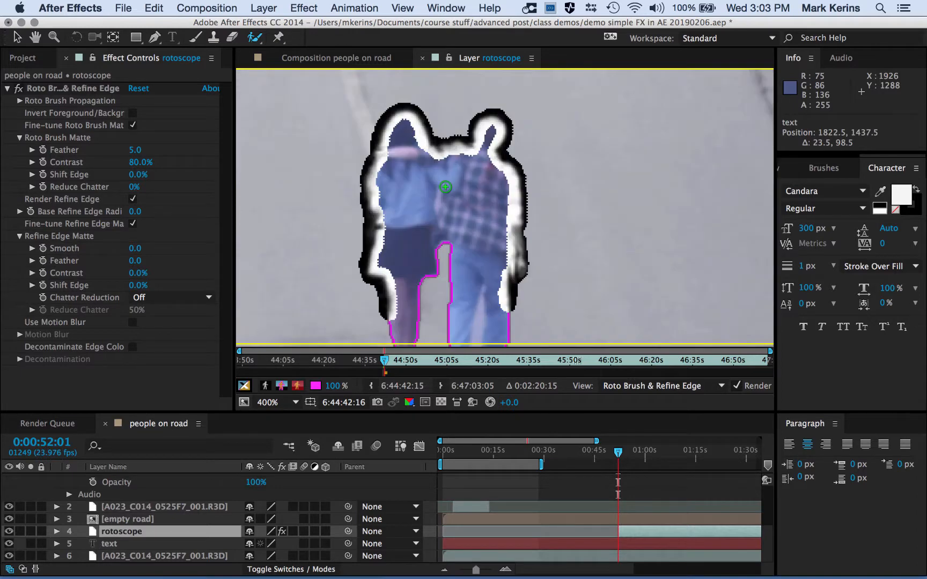
key("comma")
key("comma")
key("period")
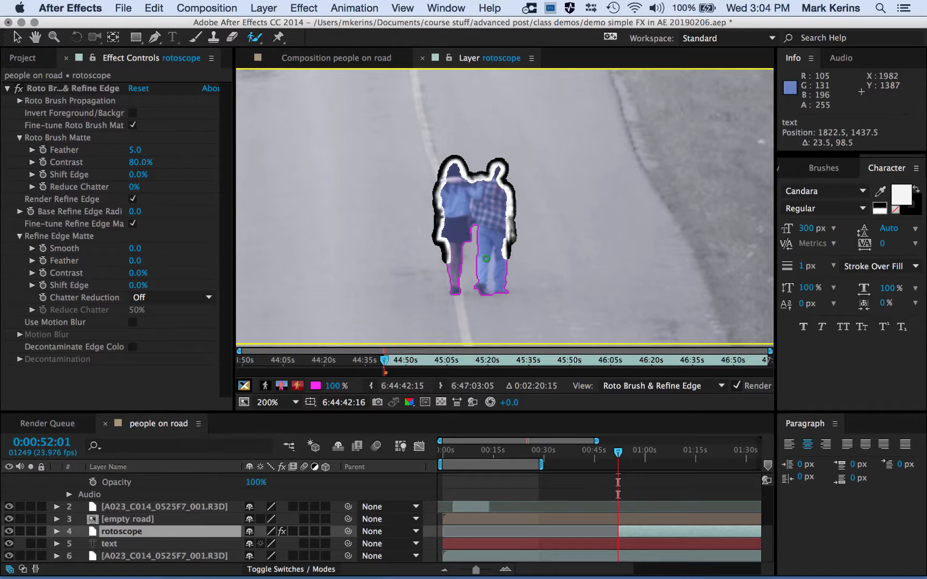
key("Page_Down")
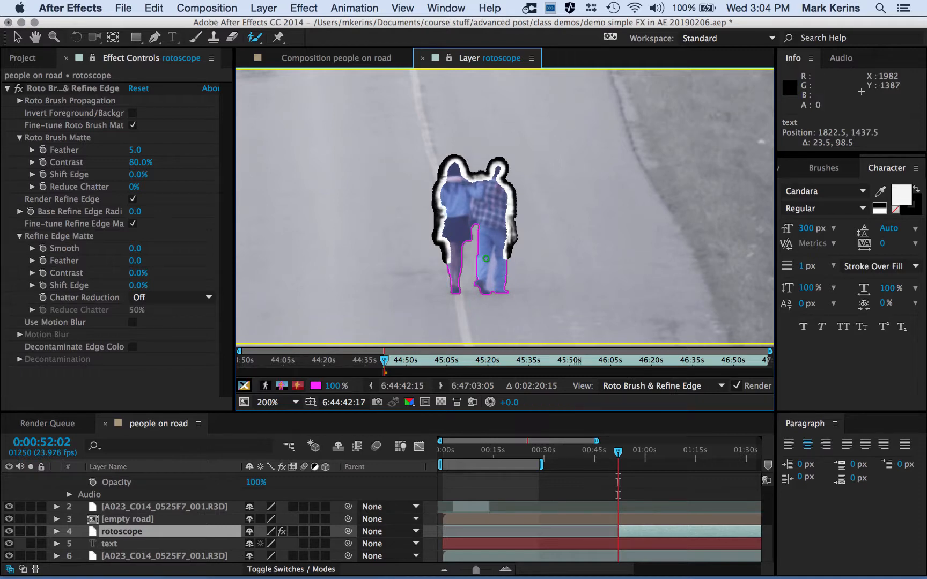
key("period")
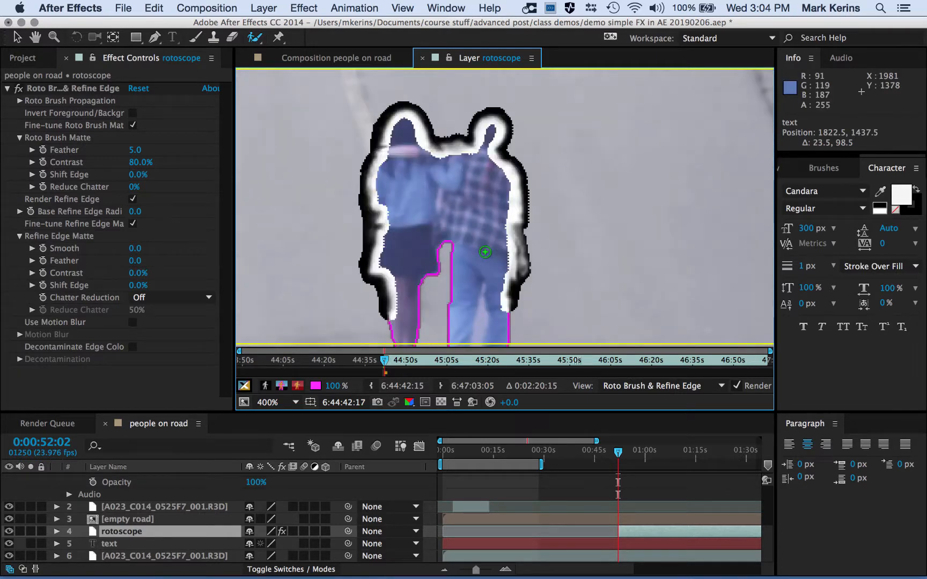
key("h")
left_click_drag(468, 307, 475, 241)
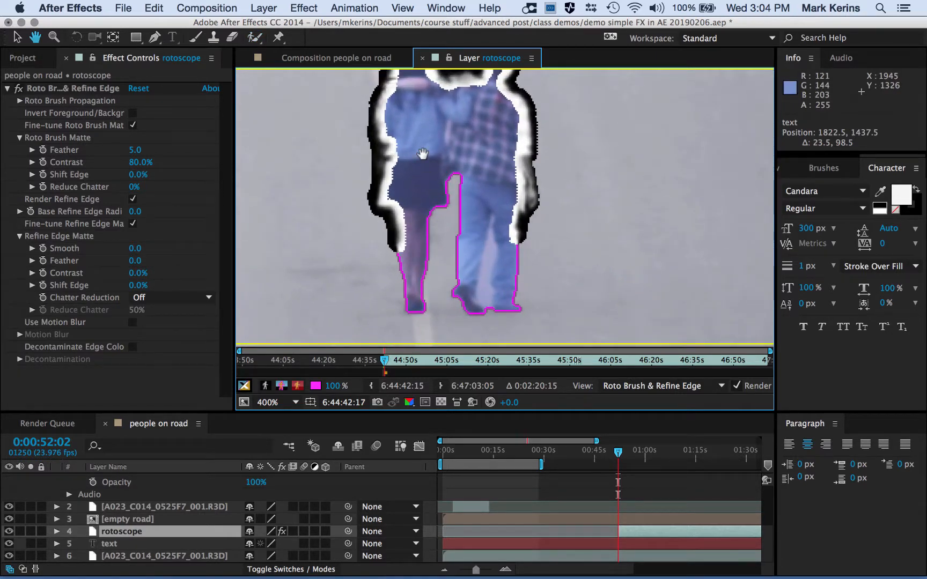
key("Page_Down")
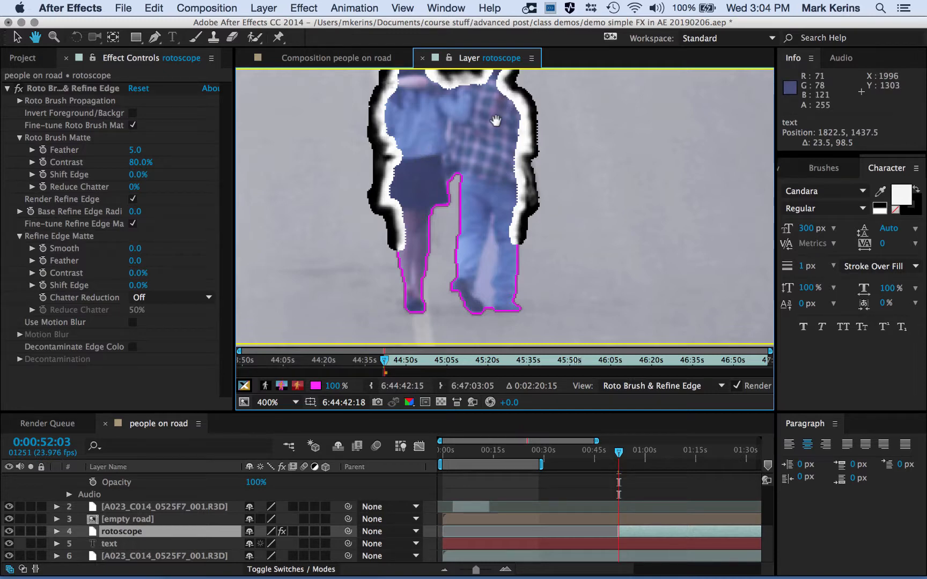
left_click_drag(495, 121, 507, 170)
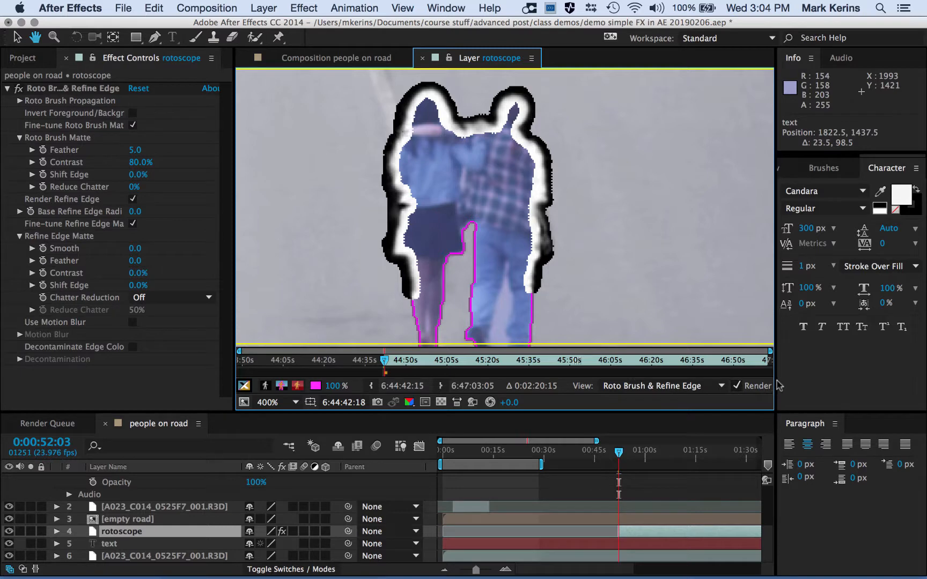
Widen the layer viewer and freeze the Roto Brush & Refine Edge propagation, stopping the caching early
left_click_drag(775, 382, 885, 371)
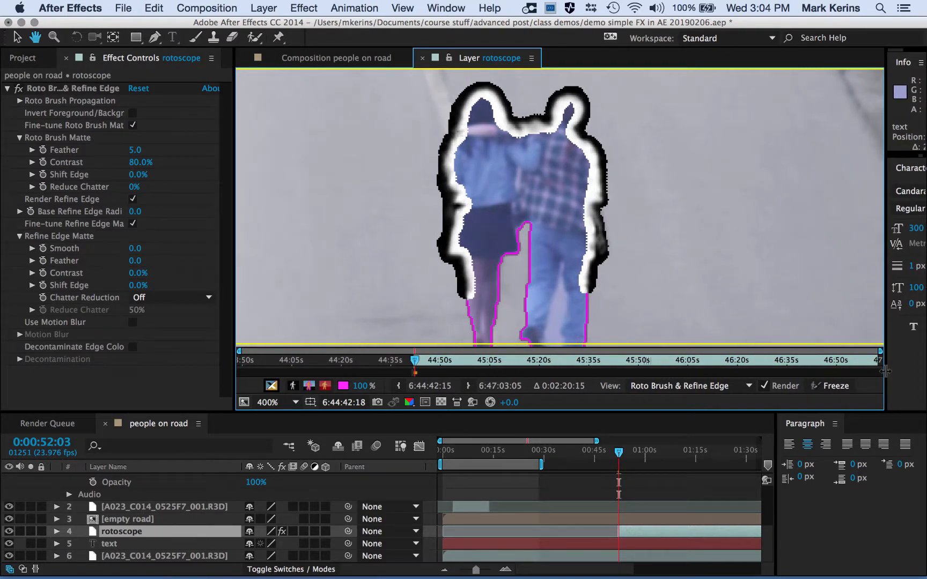
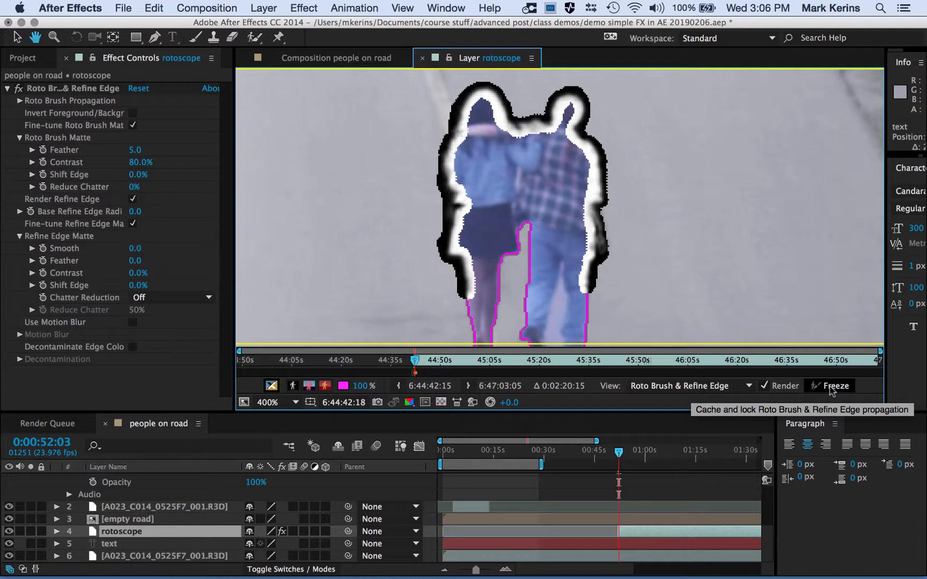
left_click(831, 390)
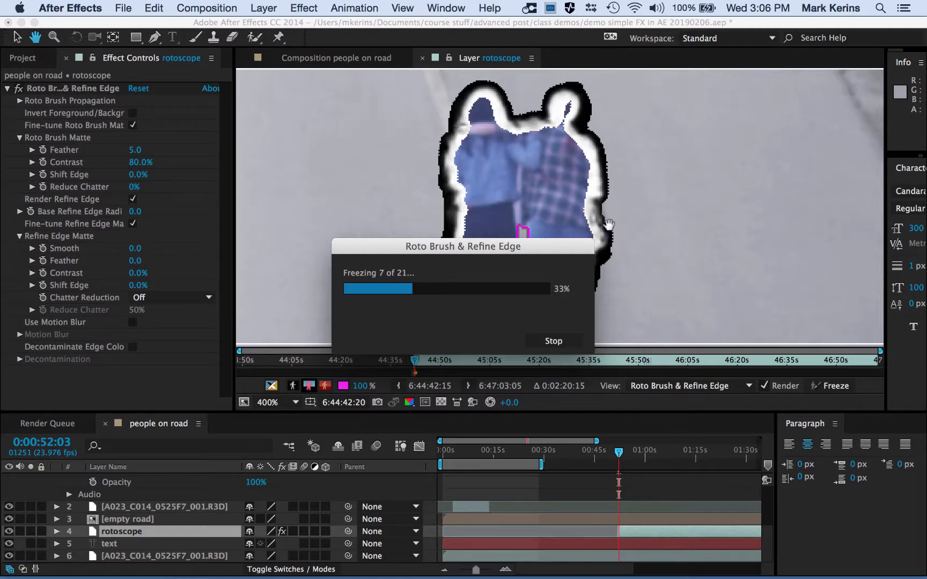
left_click(554, 343)
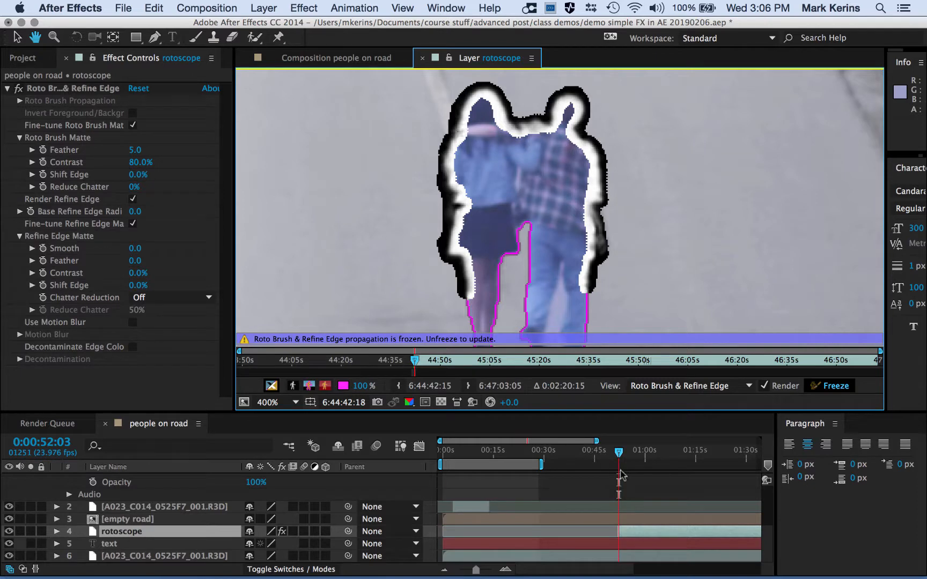
Move the current time back to 0:00:50:01 and show the people on road composition
key("equal")
key("equal")
key("equal")
key("equal")
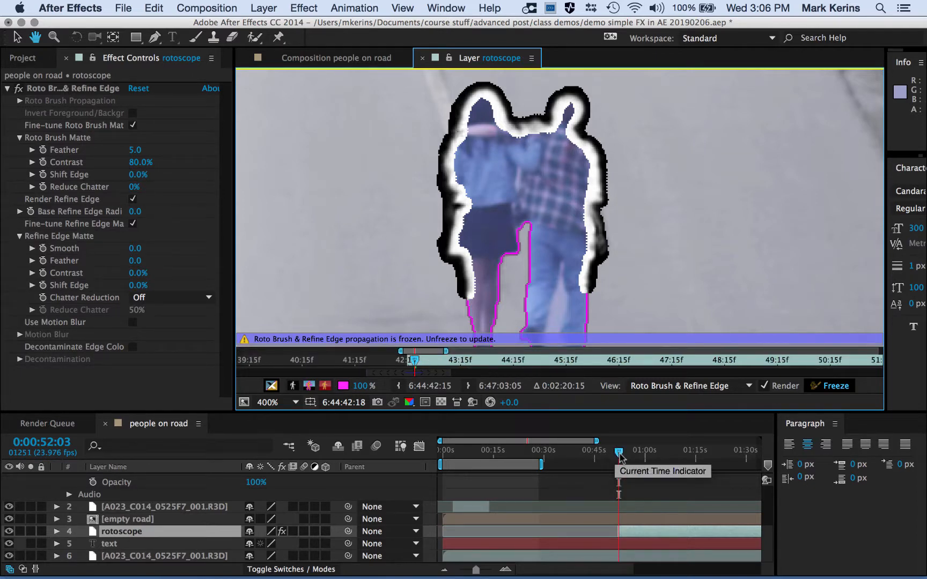
left_click_drag(618, 453, 611, 454)
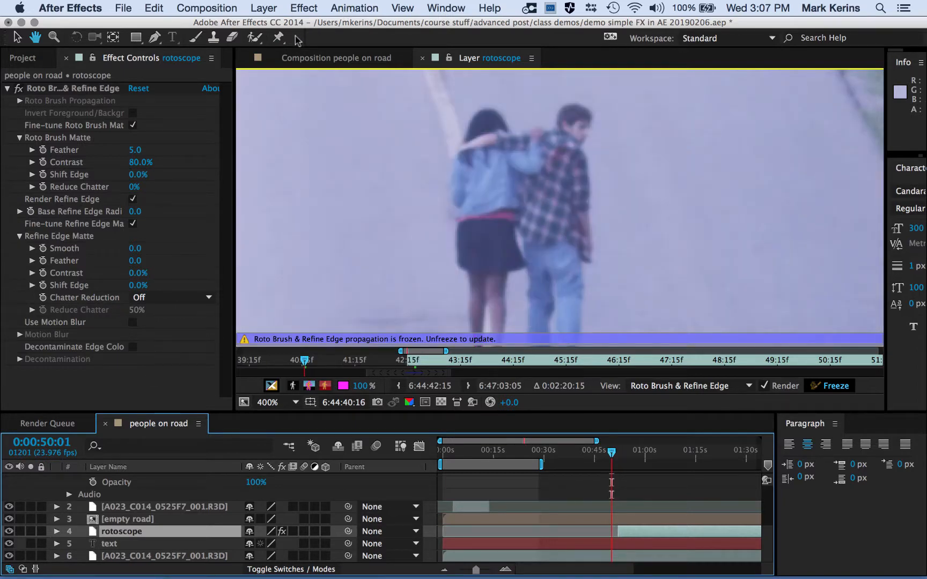
left_click(319, 58)
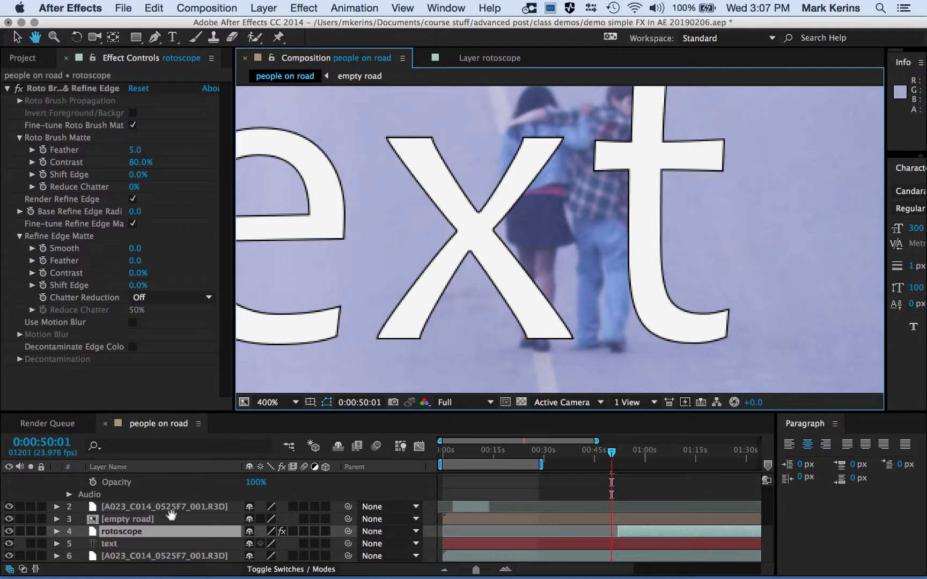
Move the current time forward to 0:00:52:00, where the rotoscope layer starts, and examine the couple in front of the text
left_click(613, 455)
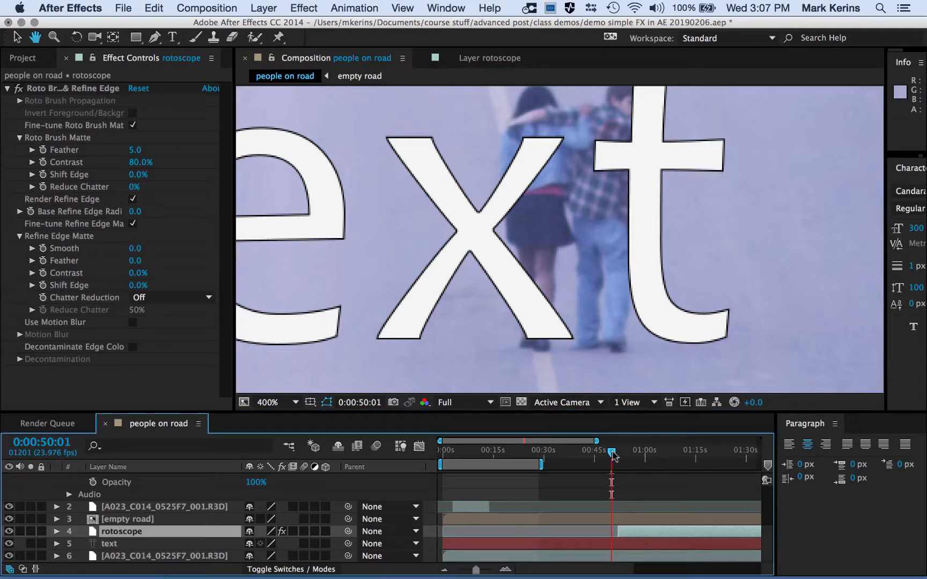
left_click_drag(613, 454, 617, 455)
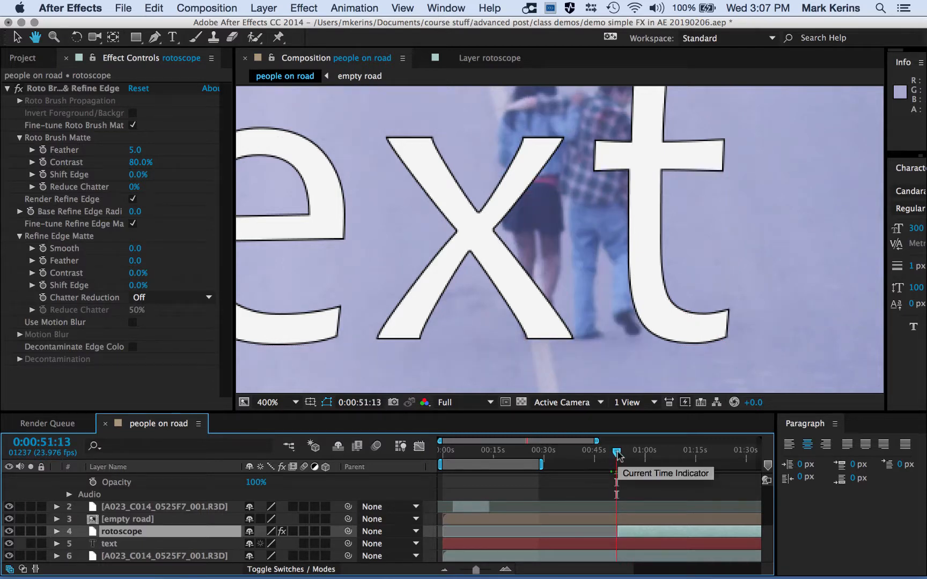
left_click(618, 455)
key("equal")
key("equal")
key("equal")
key("equal")
key("equal")
key("equal")
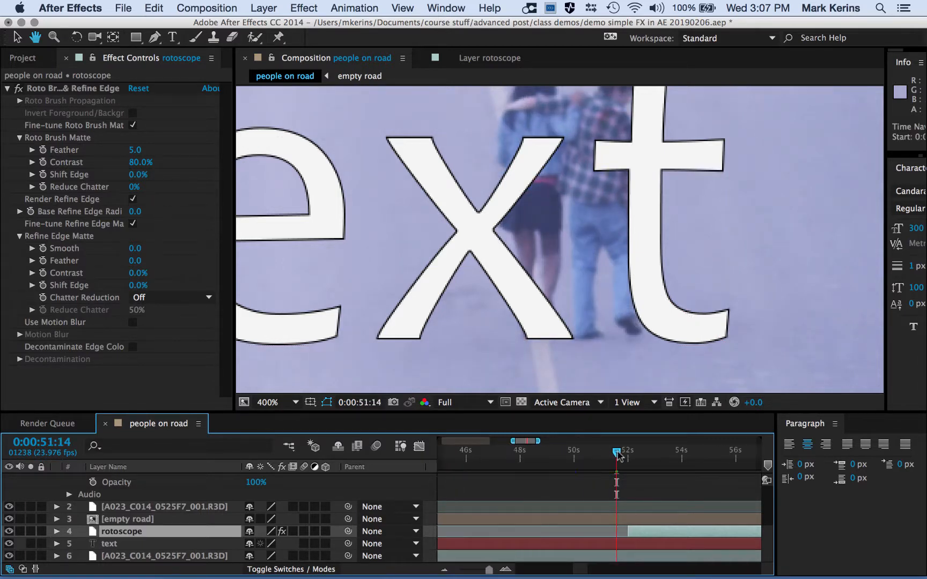
key("Page_Down")
key("Page_Down")
key("Page_Down")
key("Page_Down")
key("Page_Down")
key("Page_Down")
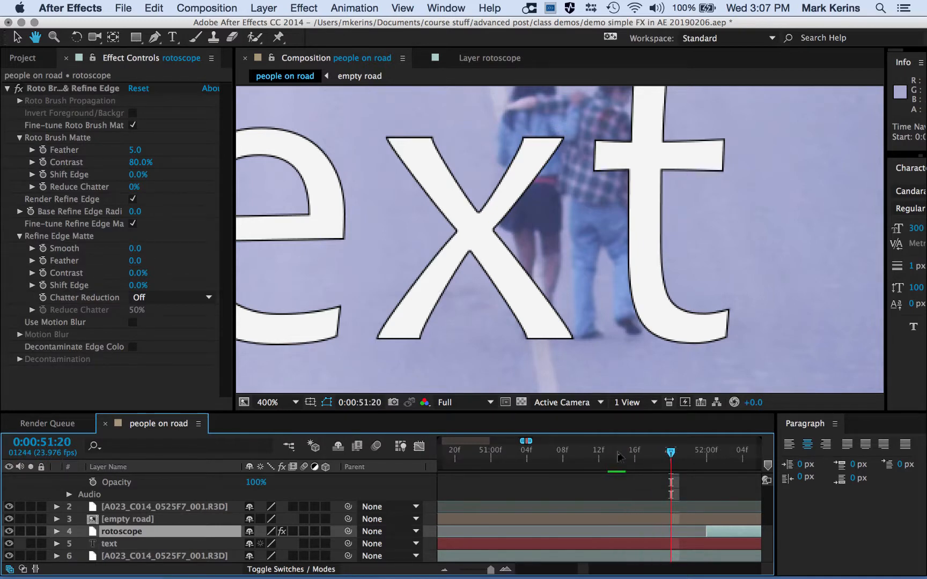
key("Page_Down")
key("Page_Down")
key("Page_Down")
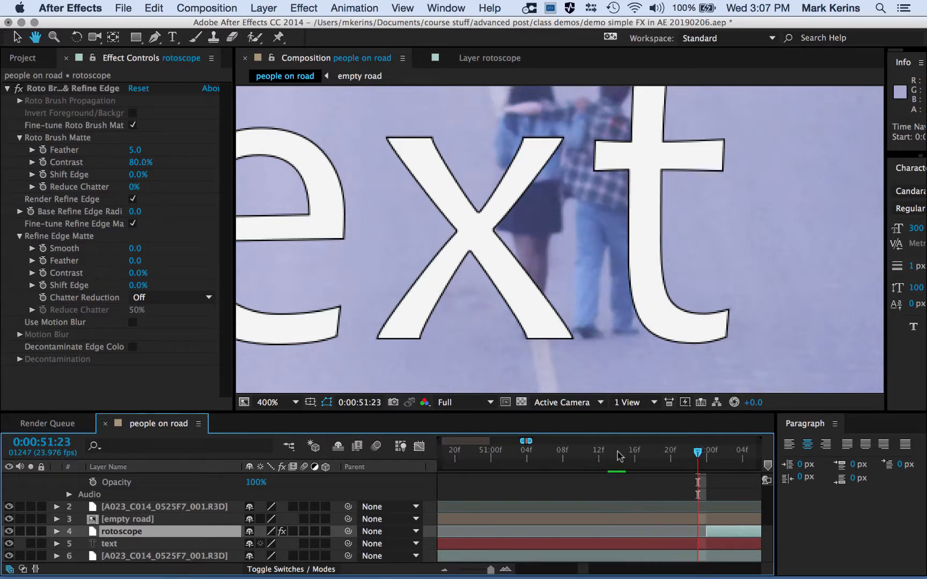
key("Page_Down")
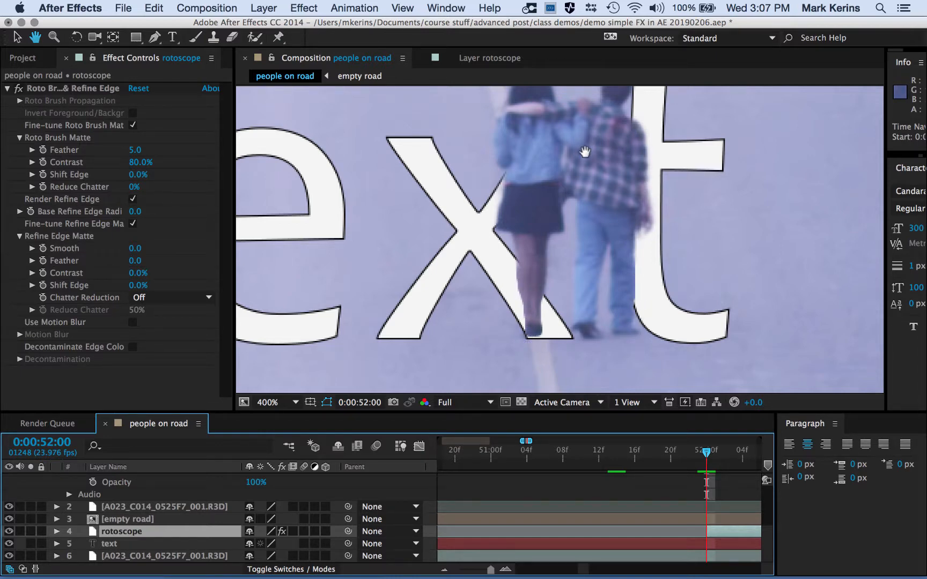
left_click_drag(584, 153, 580, 200)
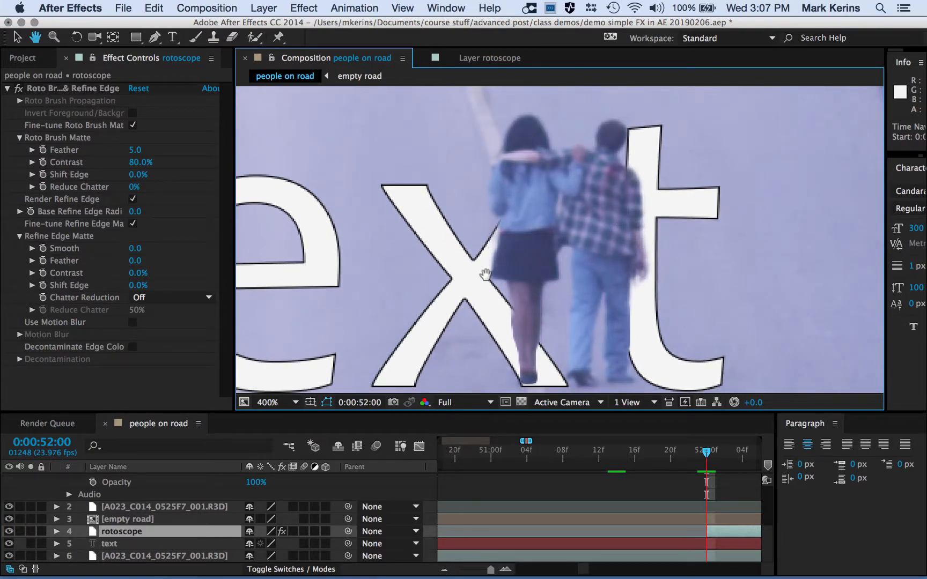
Inspect the cut-out couple at 0:00:52:01 with the text and layer 6 footage hidden, restore both layers, and advance to 0:00:52:02
key("Page_Down")
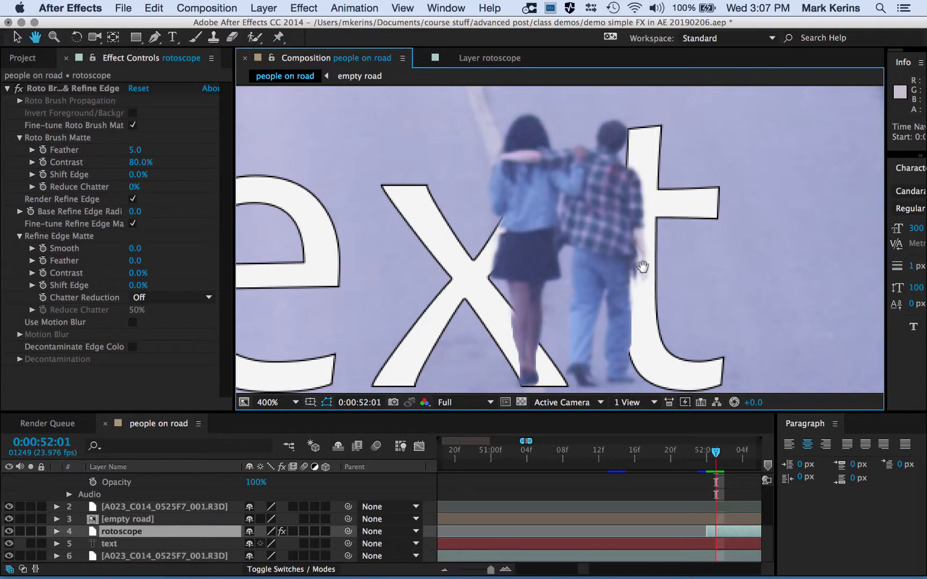
left_click(8, 556)
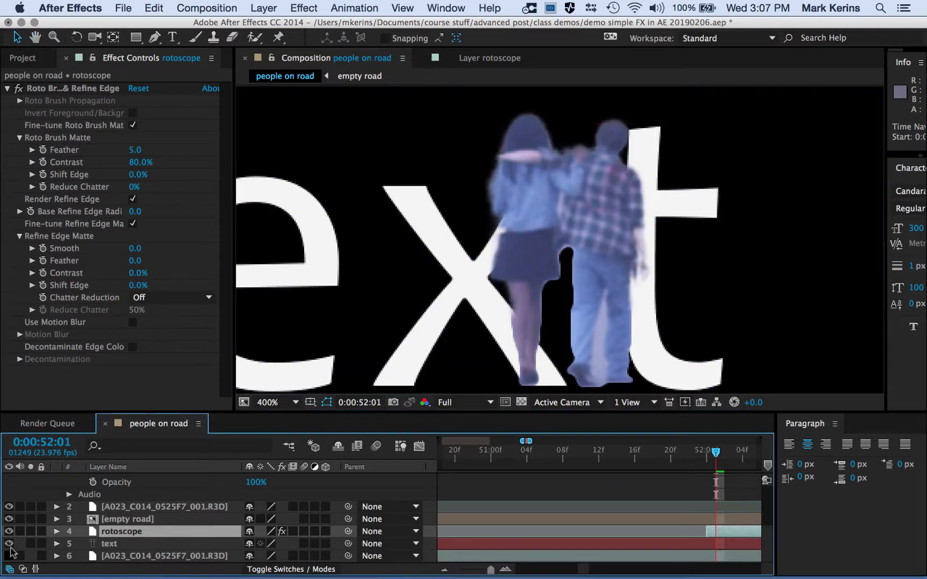
left_click(9, 544)
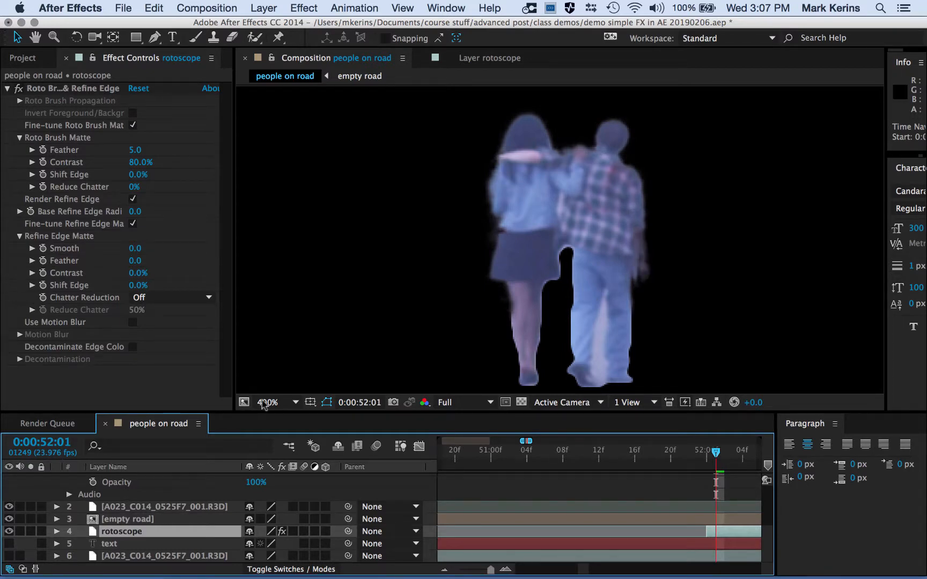
left_click(9, 544)
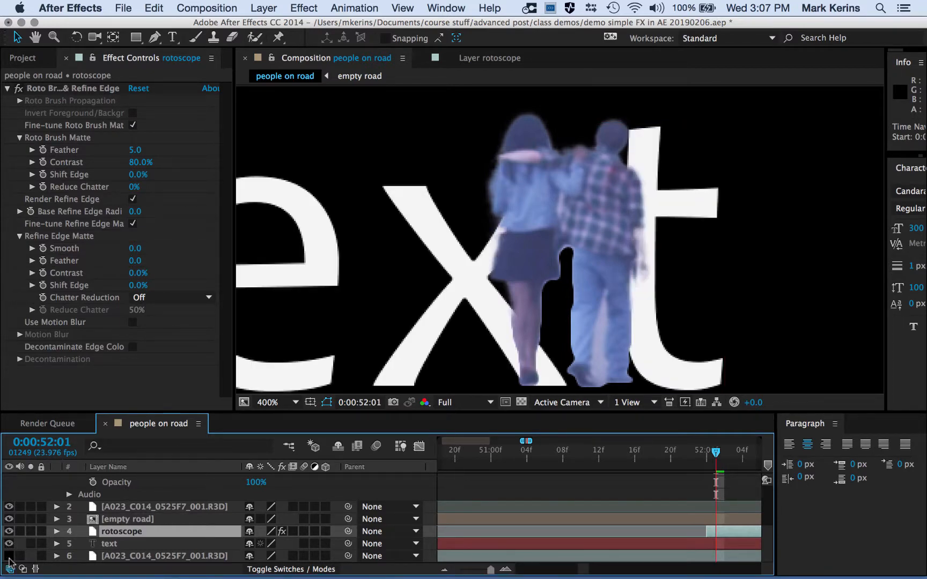
left_click(9, 556)
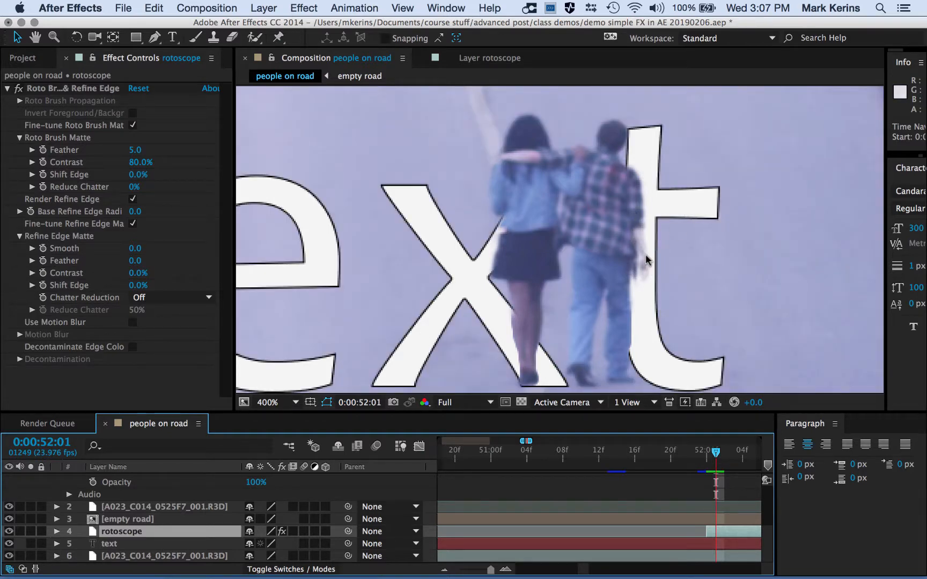
key("Page_Down")
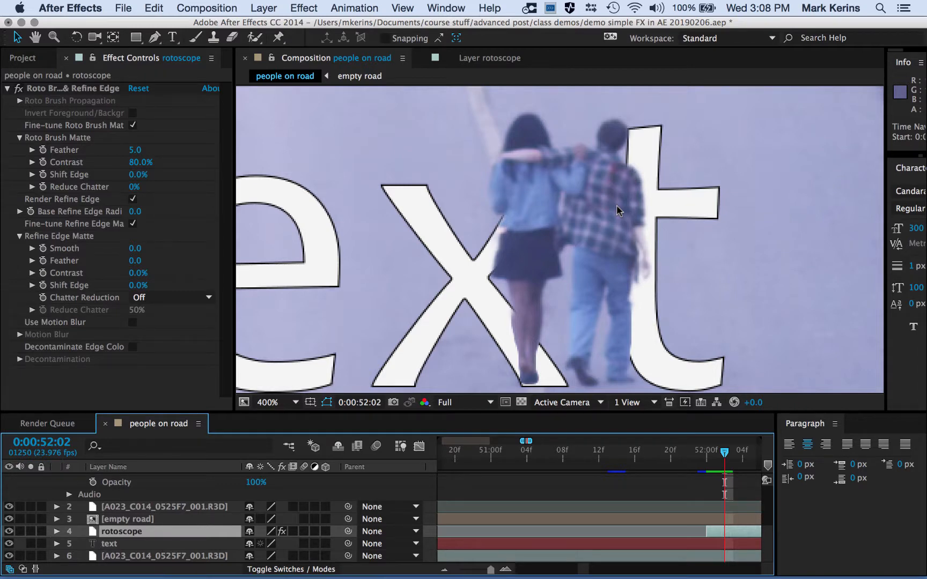
View the whole road composition and move the current time back to 0:00:11:11, then to 0:00:20:14
scroll(531, 256, "down", 6)
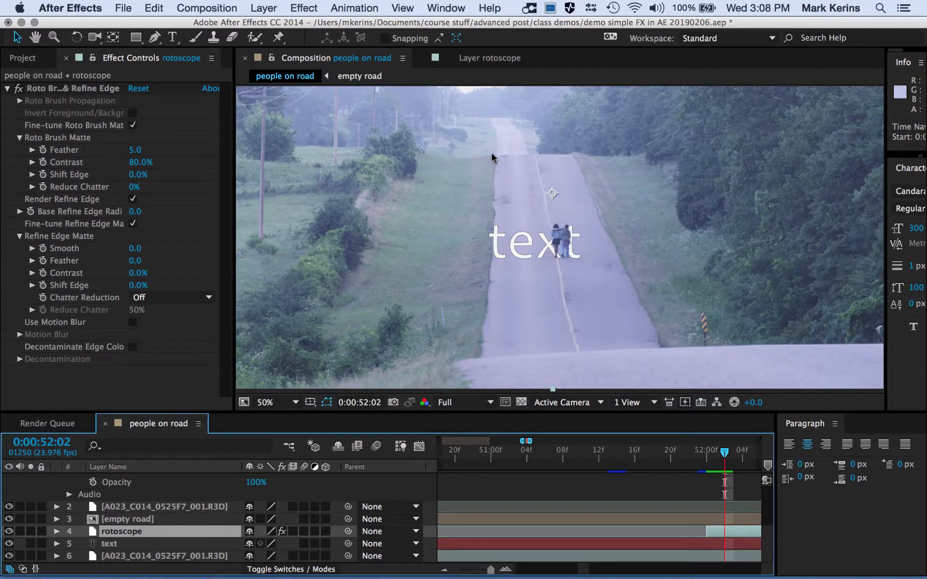
key("minus")
key("minus")
key("minus")
key("minus")
key("minus")
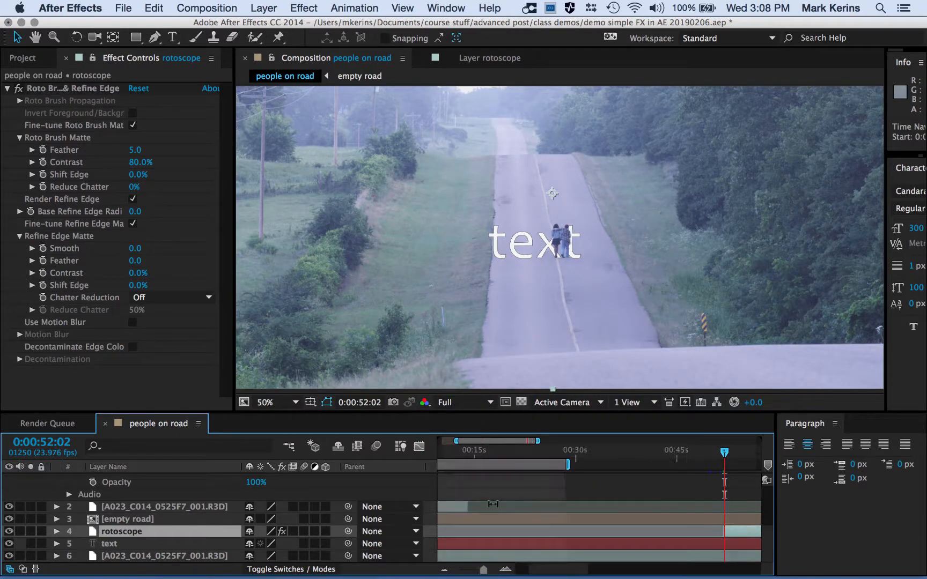
left_click(450, 455)
left_click(493, 235)
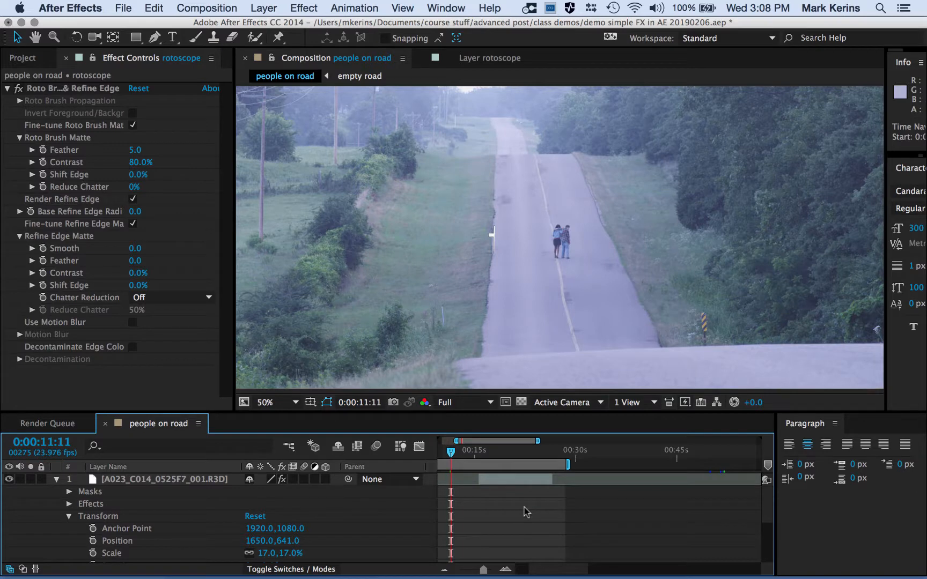
left_click(512, 452)
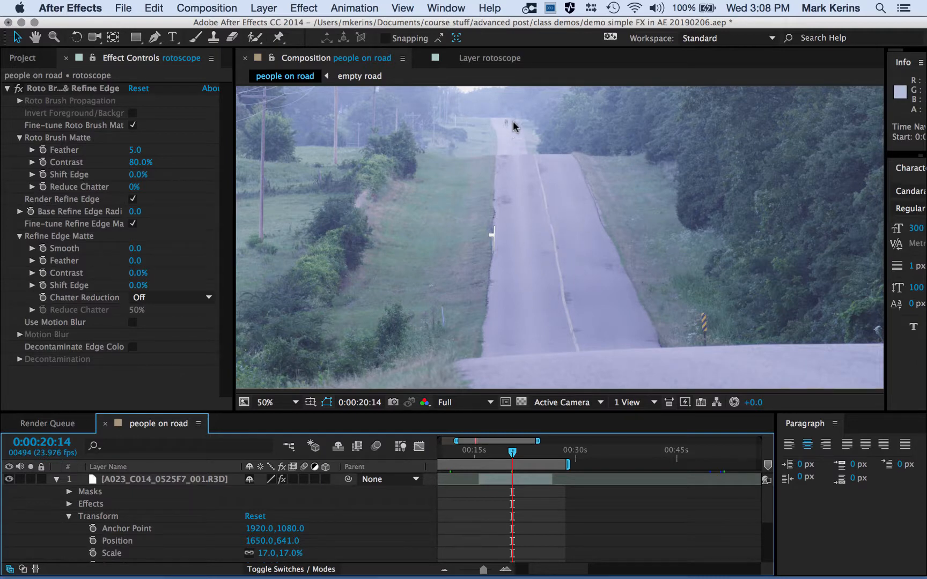
Examine the shrunken couple on the distant stretch of road up close, then return to the full-frame view
scroll(513, 126, "up", 6)
key("space")
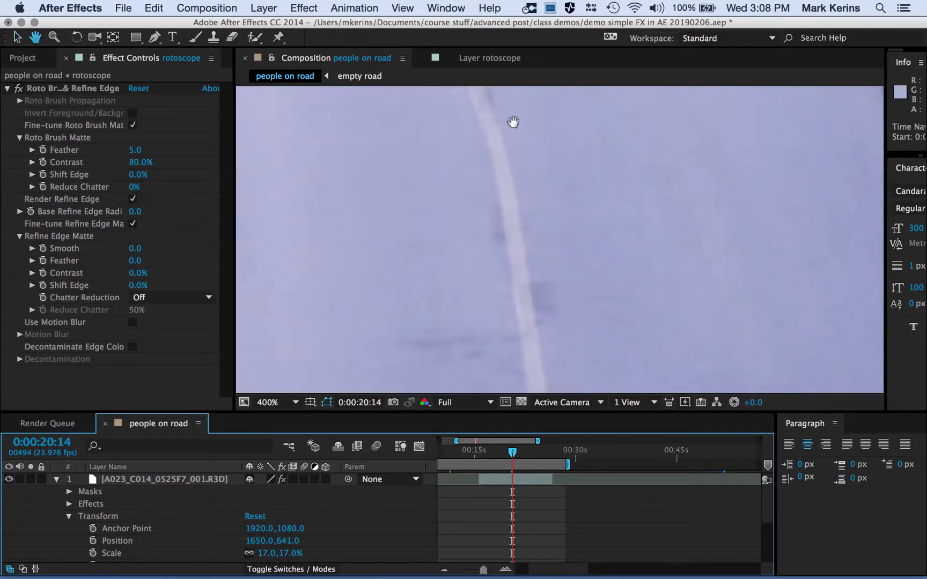
left_click_drag(513, 122, 578, 382)
left_click_drag(473, 162, 522, 410)
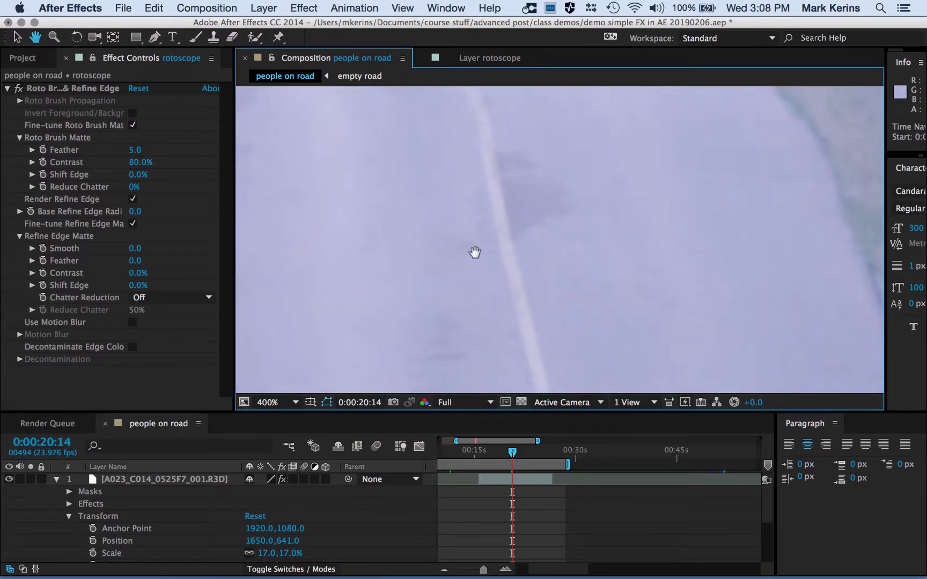
left_click_drag(475, 252, 507, 397)
left_click_drag(436, 195, 581, 360)
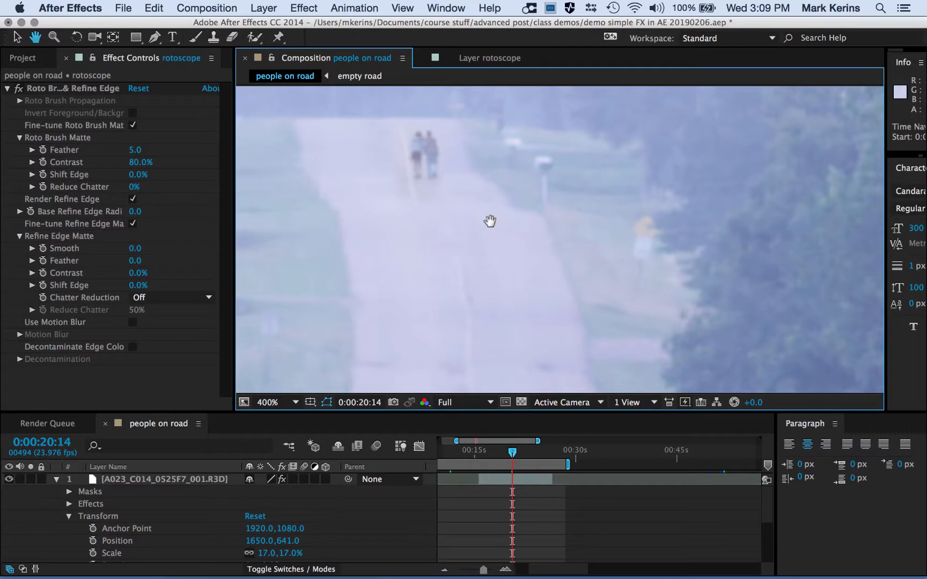
scroll(491, 221, "down", 5)
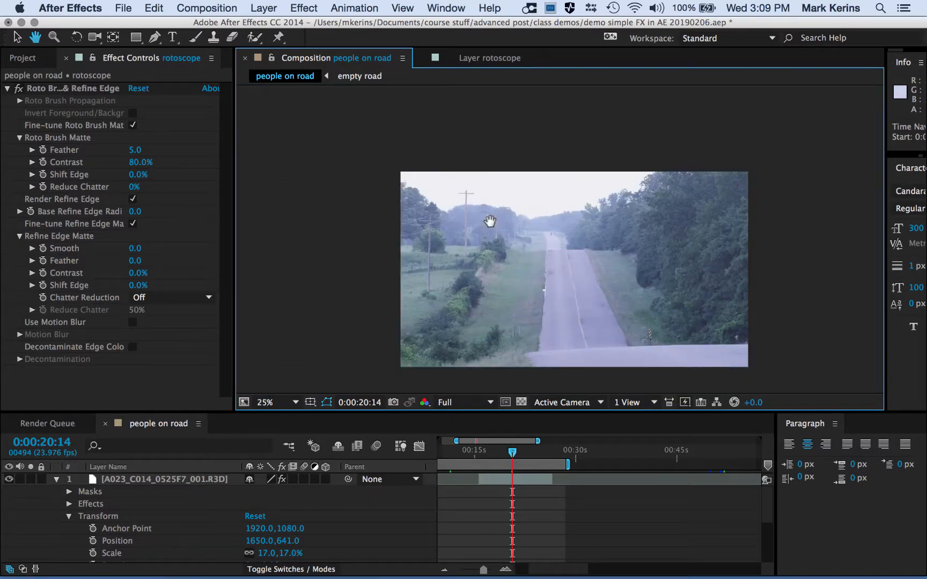